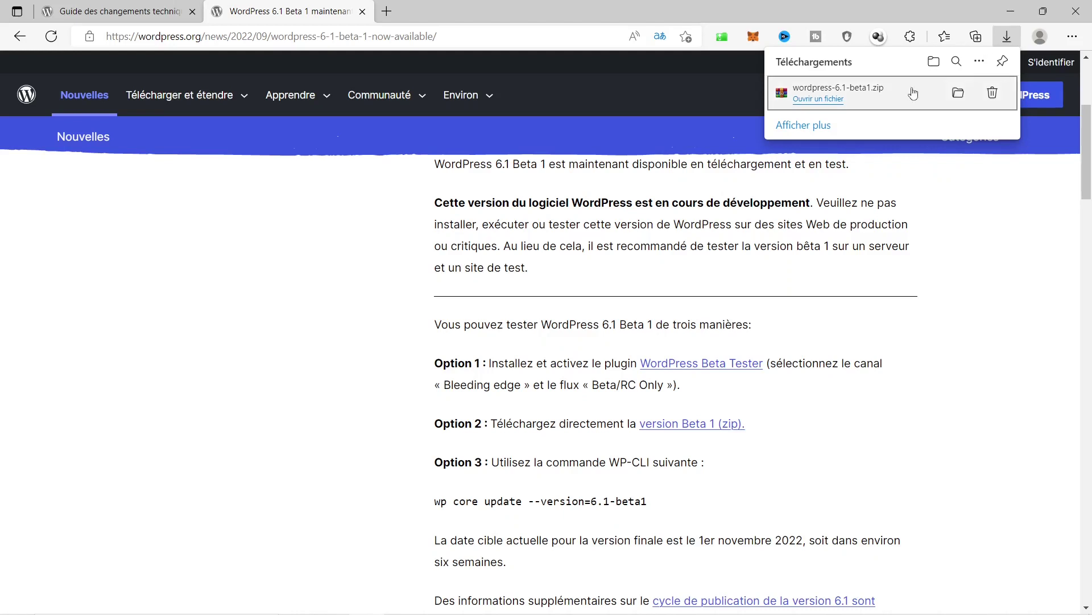
Extract the downloaded WordPress 6.1 beta zip in the Downloads folder with Extraire ici.
left_click(959, 95)
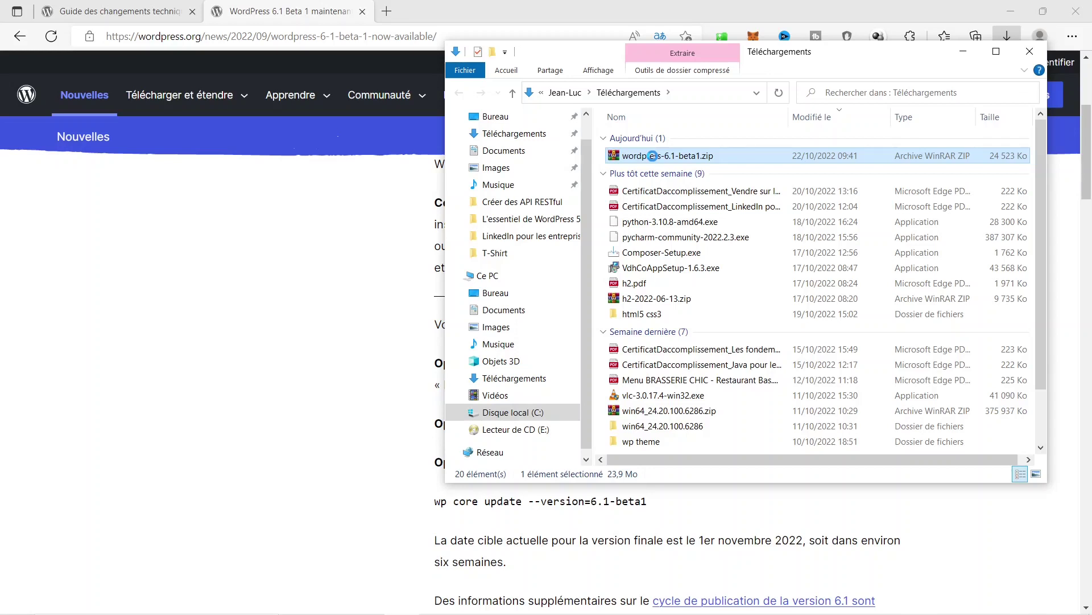
right_click(652, 155)
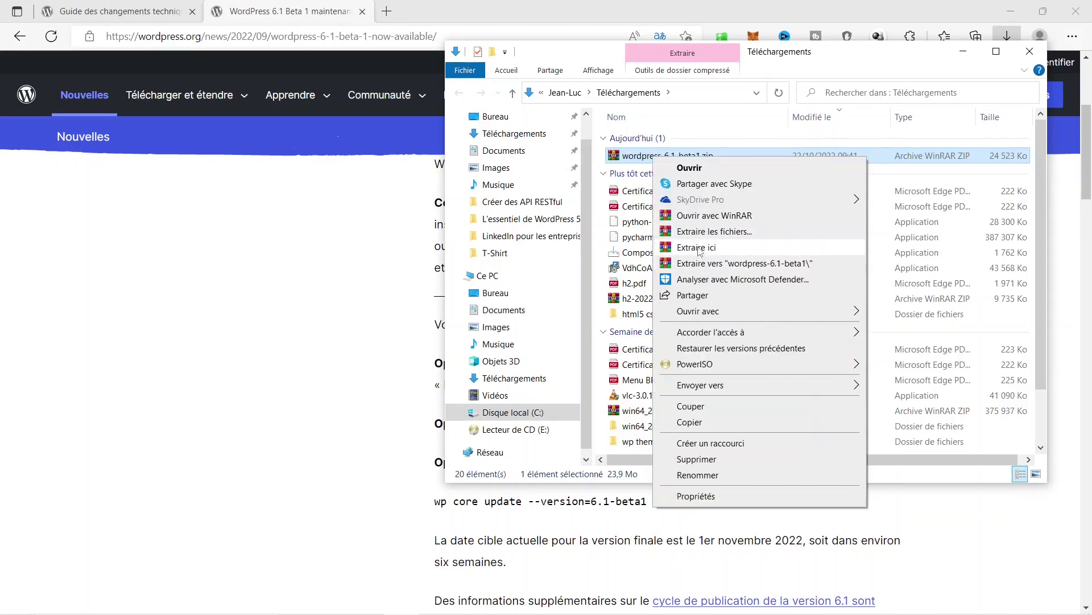
left_click(699, 249)
scroll(731, 354, "down", 3)
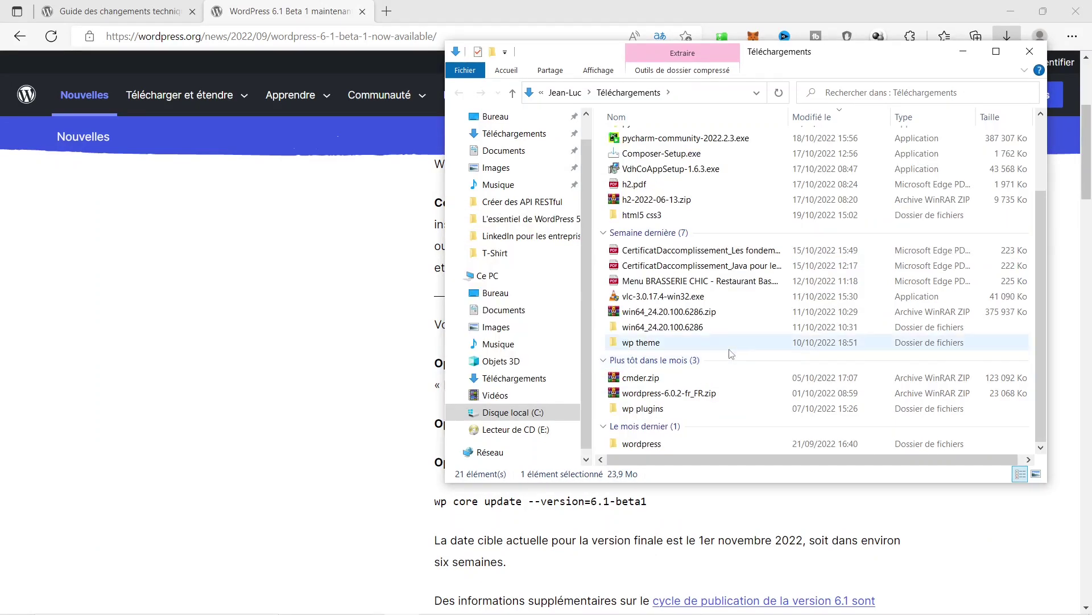
scroll(717, 351, "up", 3)
scroll(703, 350, "down", 3)
Copy the extracted wordpress folder and go to Disque local (C:).
left_click(644, 446)
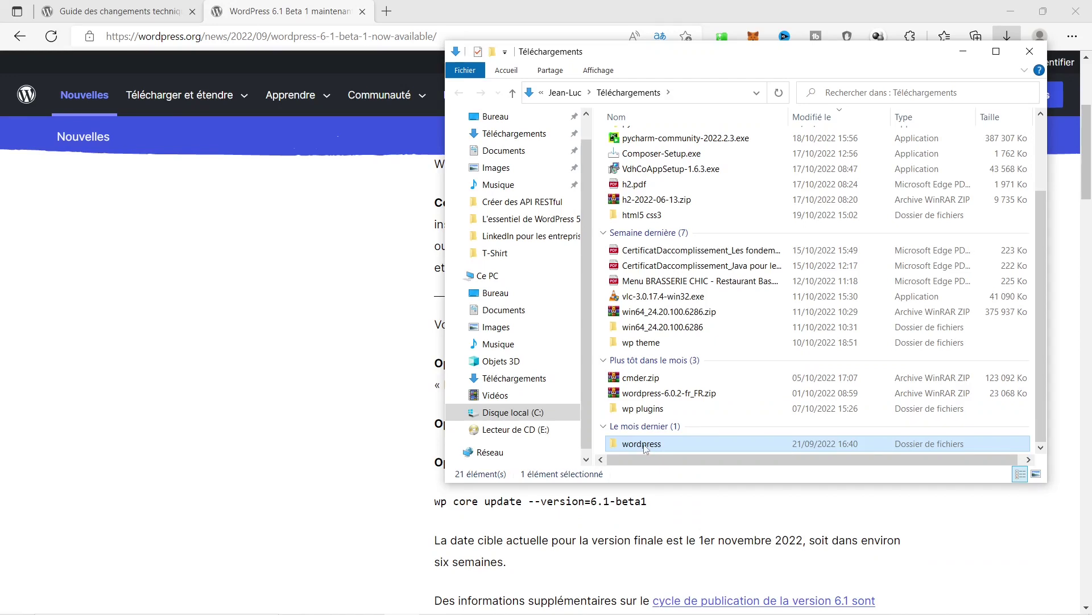
right_click(644, 446)
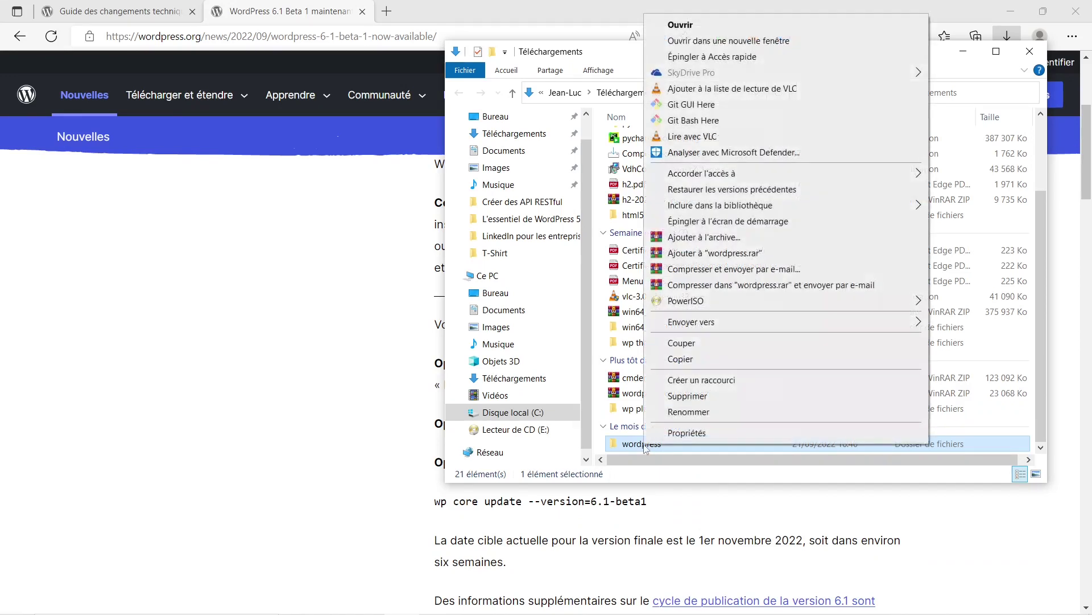
left_click(681, 359)
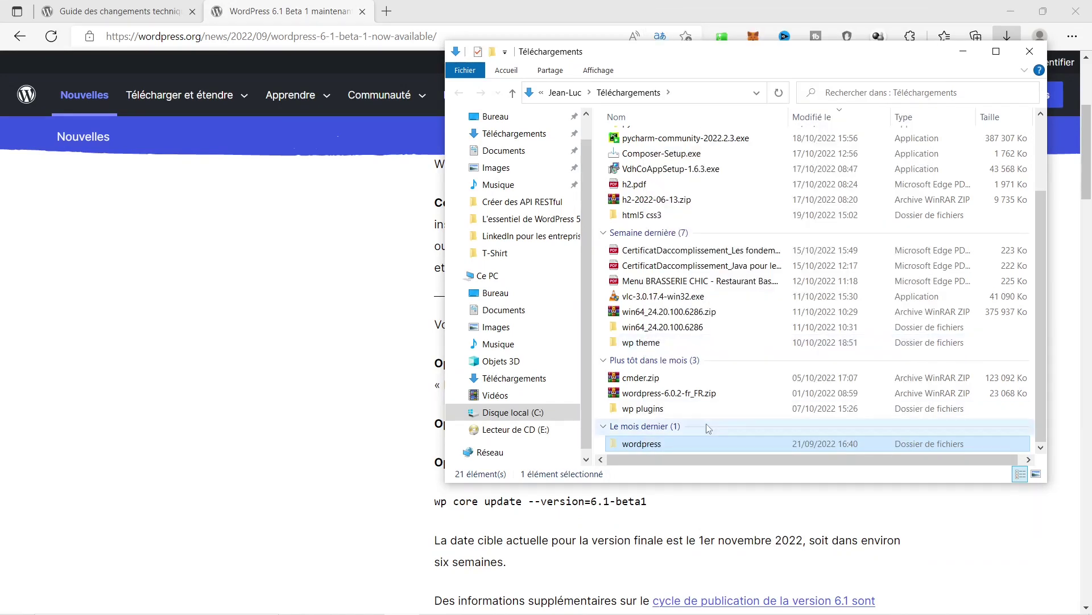
left_click(515, 413)
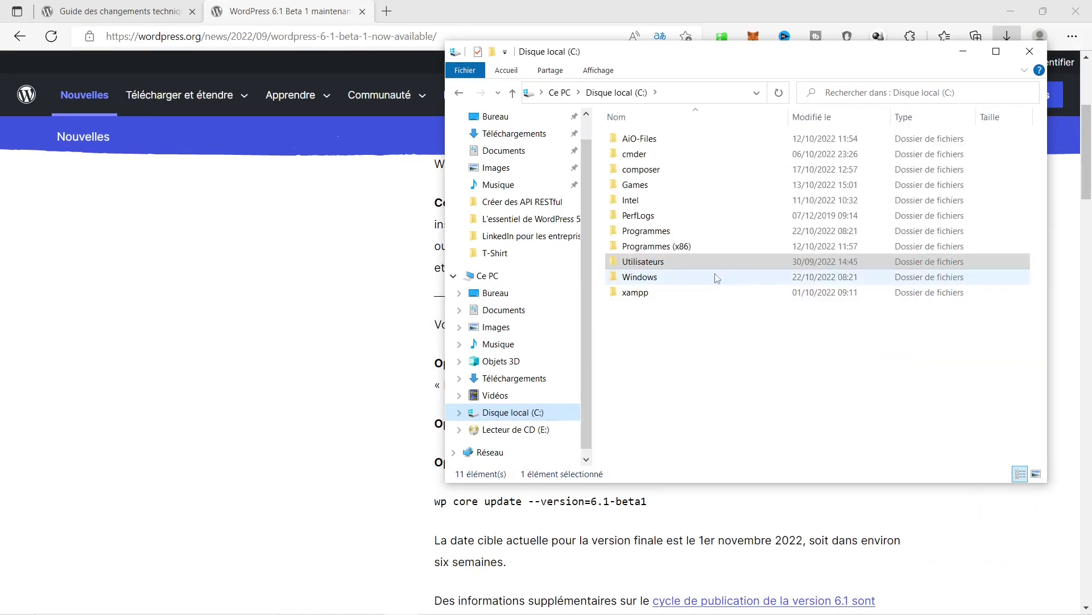
Paste the copied wordpress folder into C:\xampp\htdocs.
double_click(642, 294)
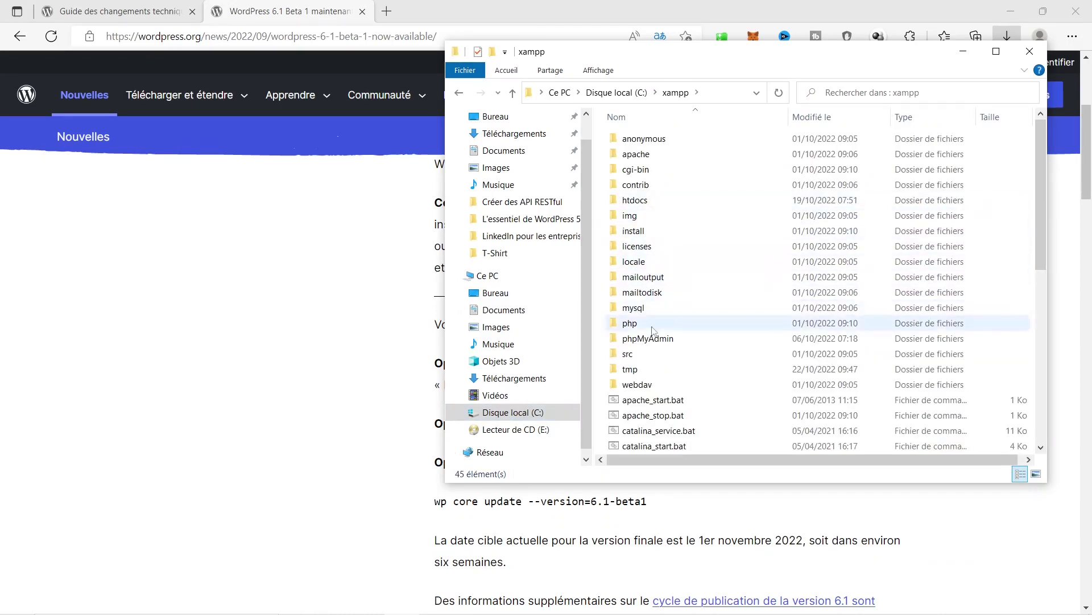
double_click(635, 200)
right_click(704, 365)
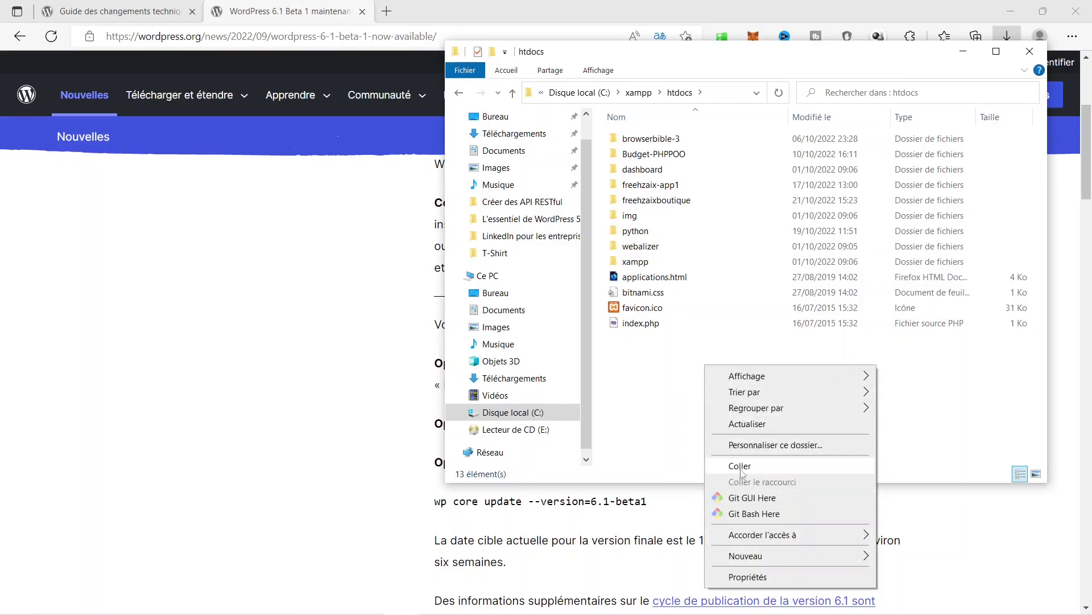
left_click(740, 468)
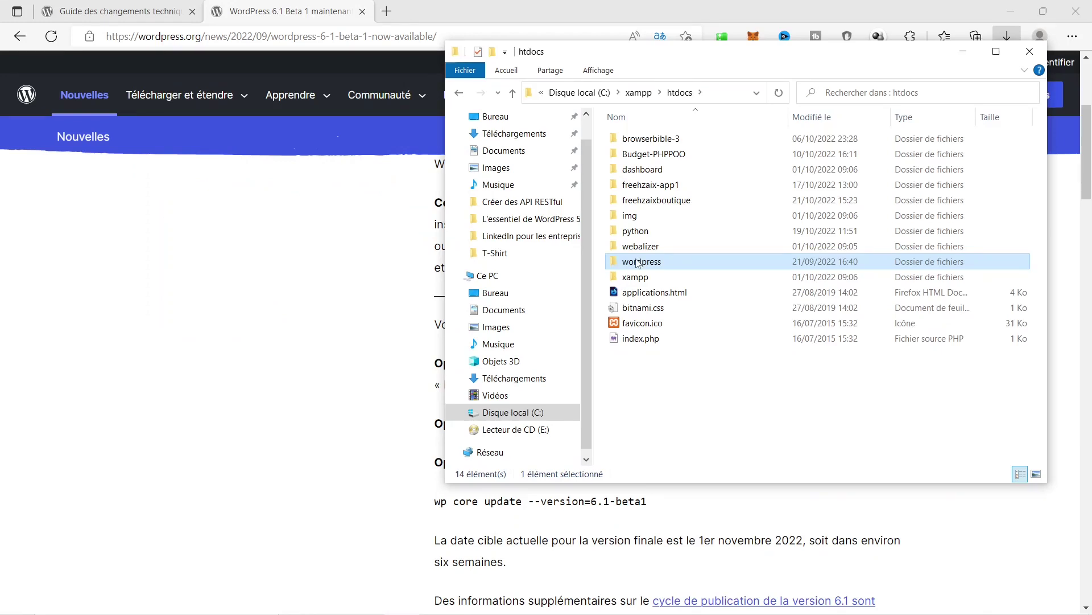
Rename the pasted folder to wordpress_beta.
right_click(637, 263)
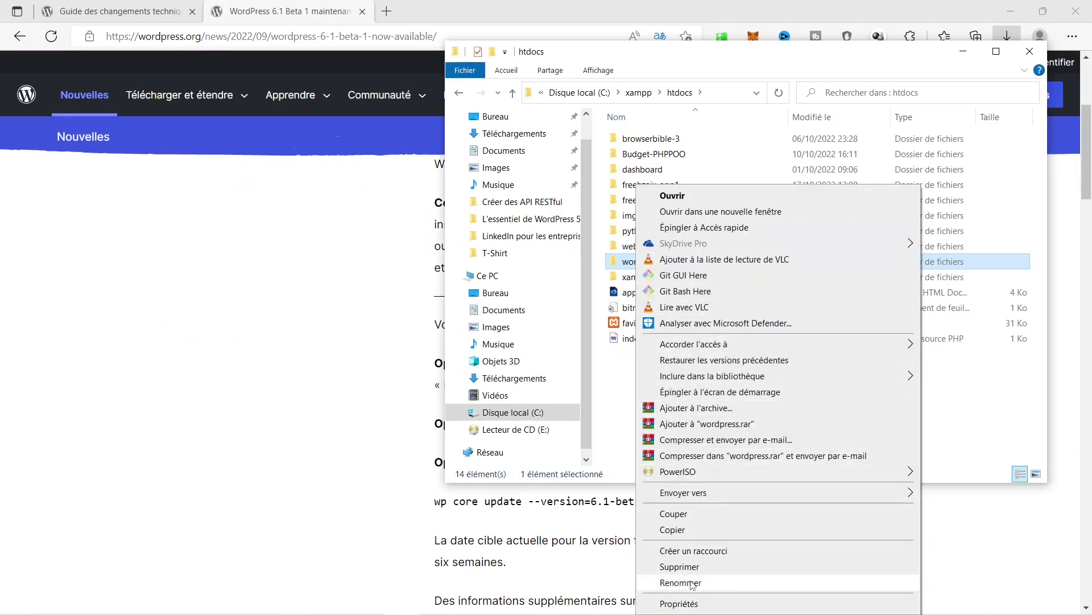
left_click(680, 582)
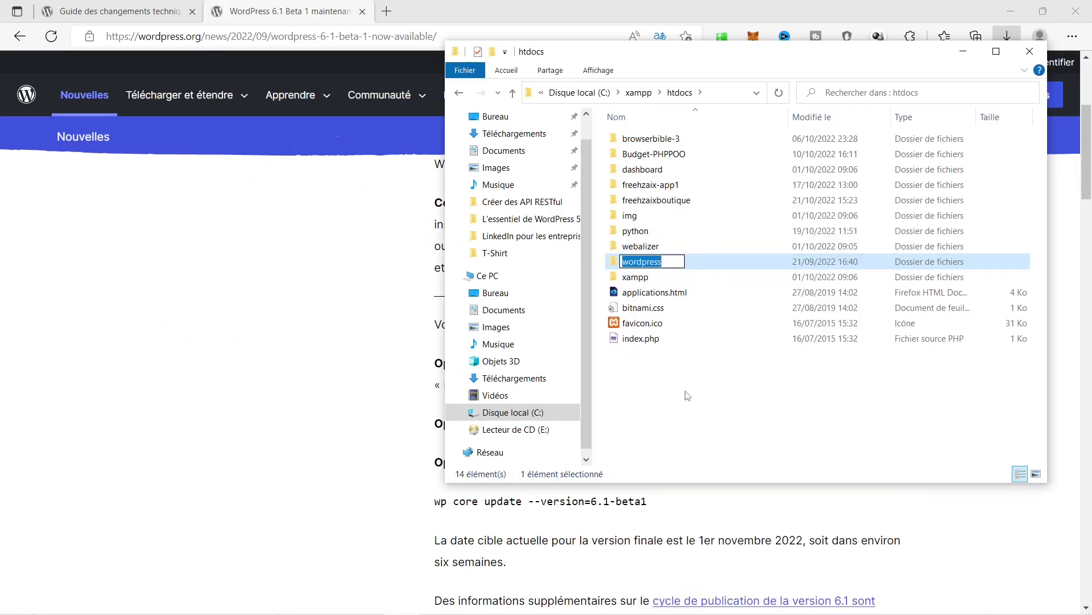
key("End")
type("_beta")
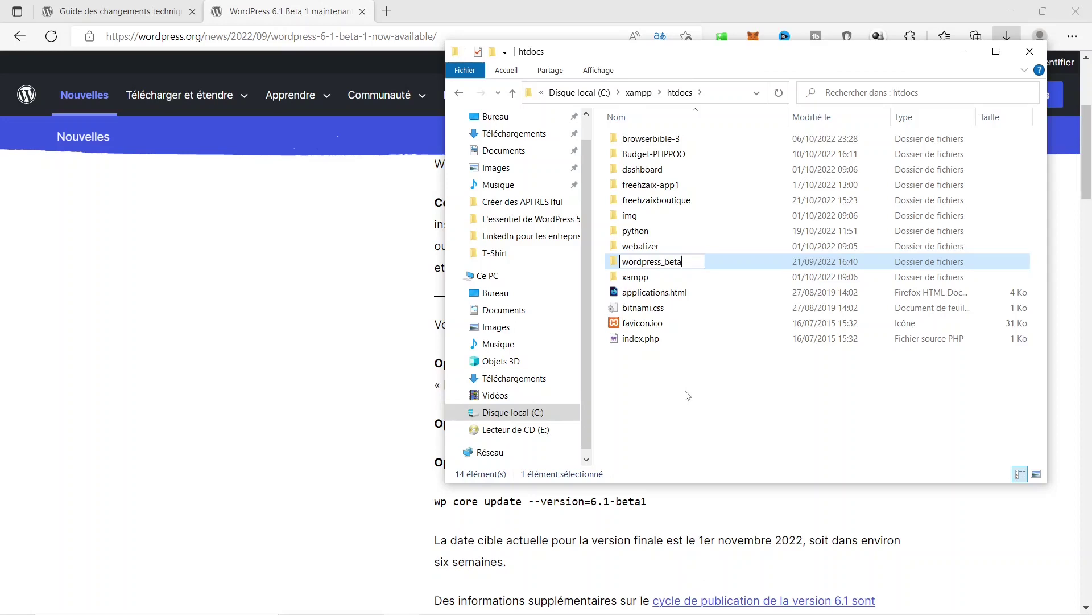
key("Return")
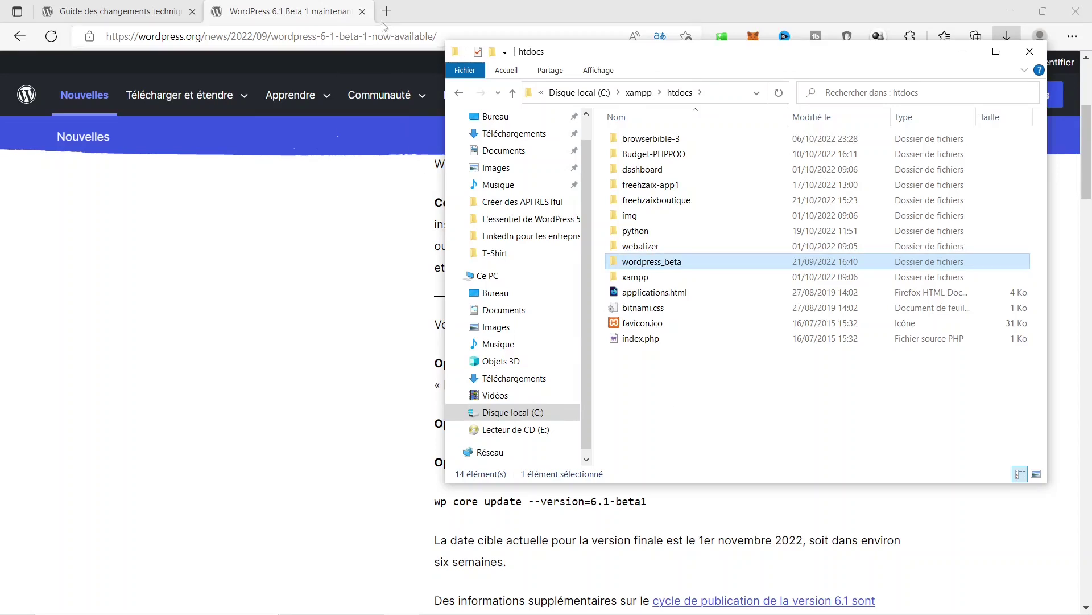
Open localhost/phpmyadmin in a new browser tab.
left_click(391, 19)
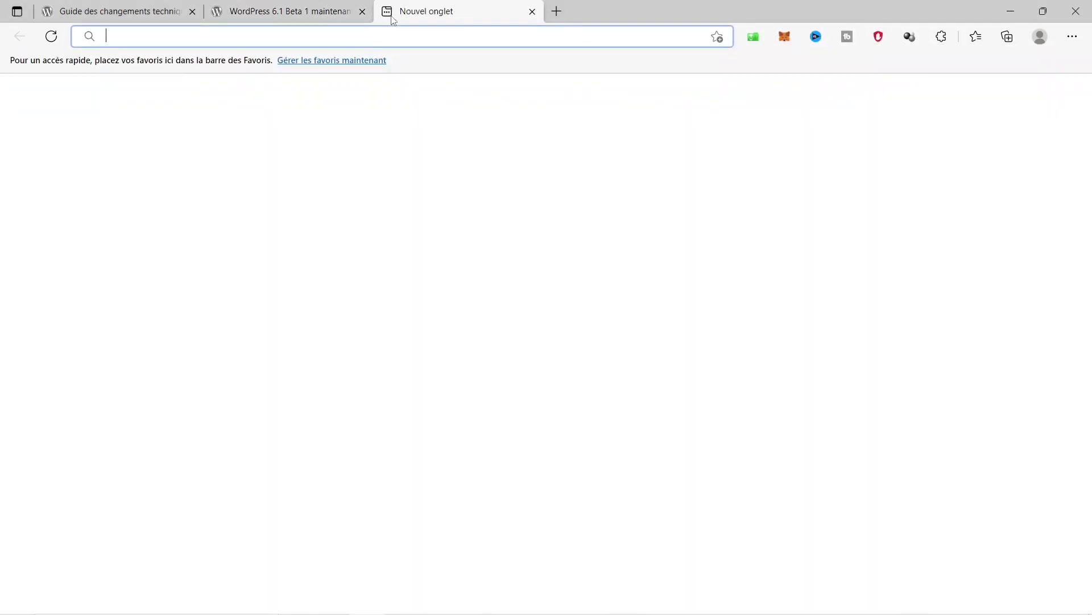
type("loca")
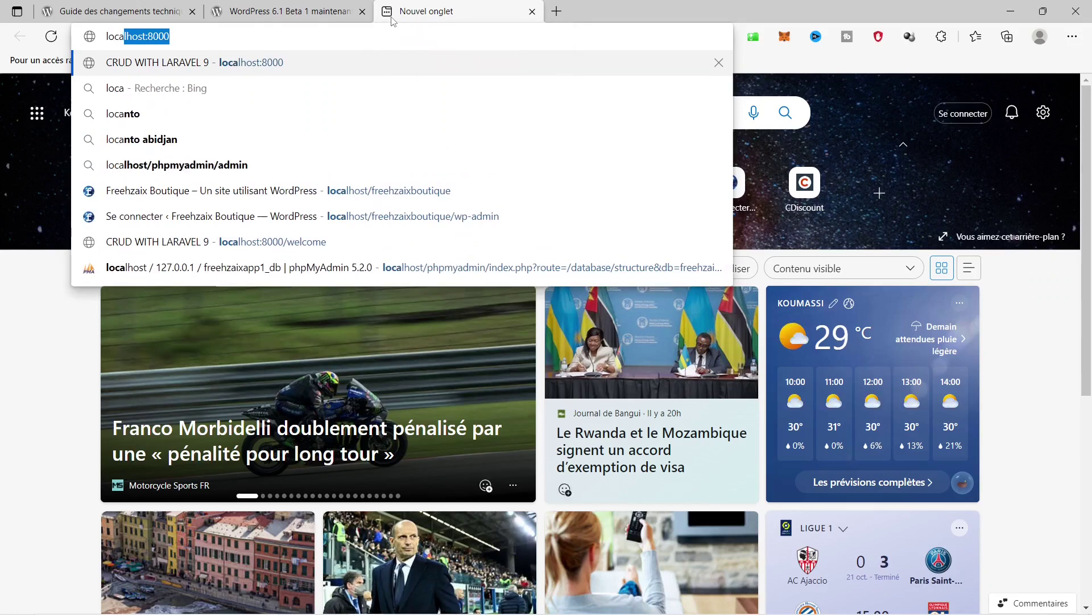
type("lhost")
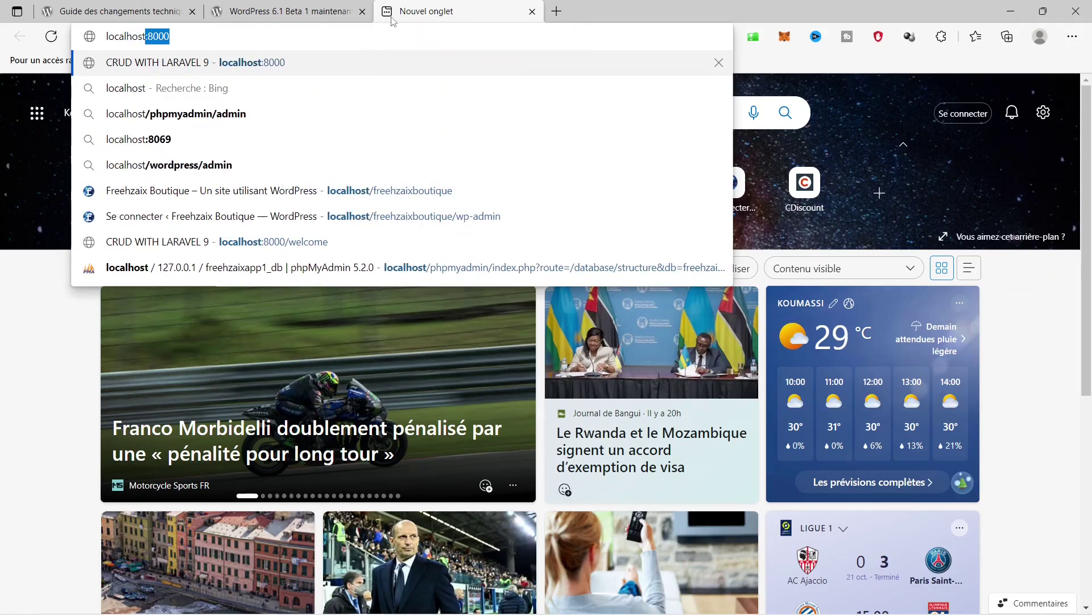
type("/phpmyadmin")
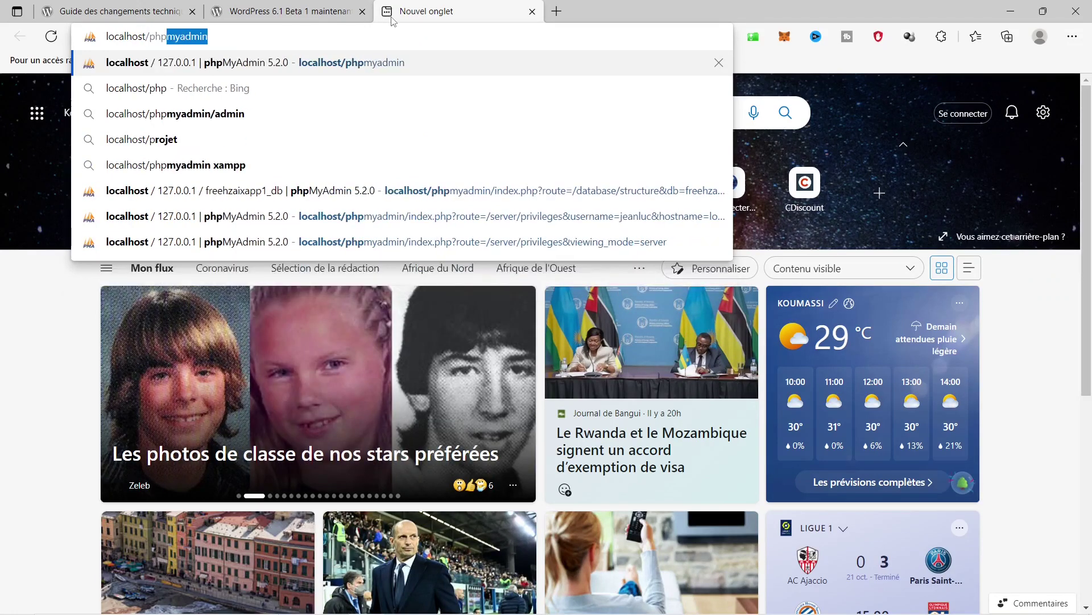
key("Return")
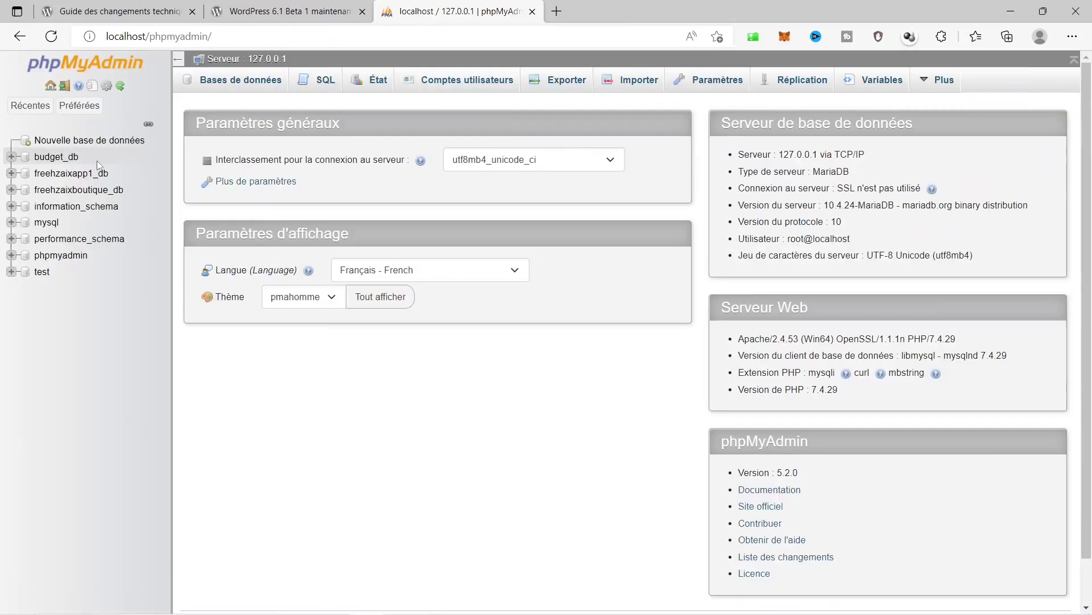
Create a new database named wordpress_beta_db.
left_click(106, 141)
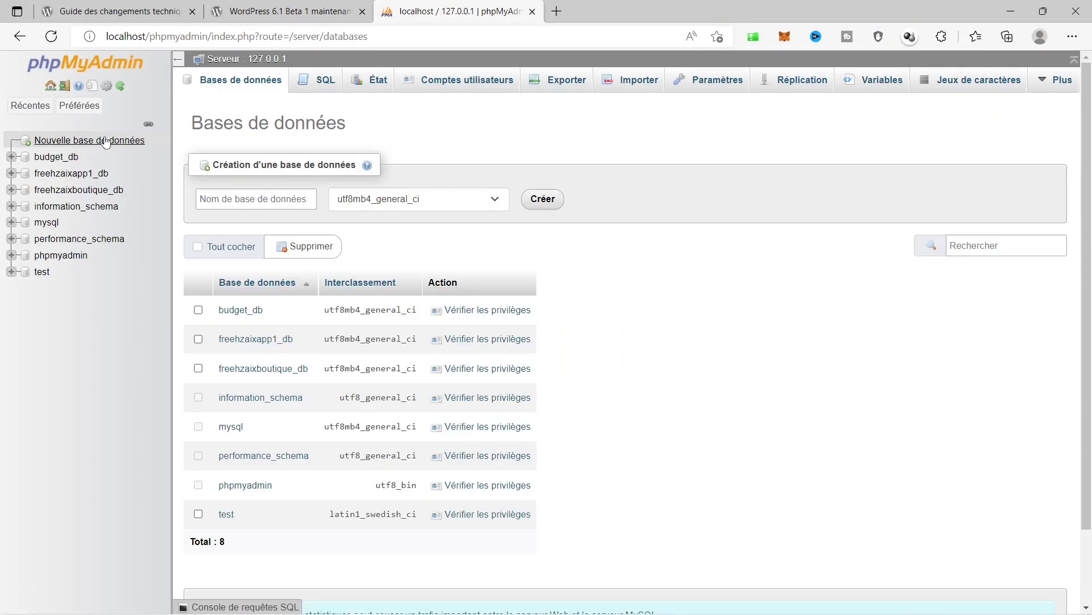
left_click(229, 199)
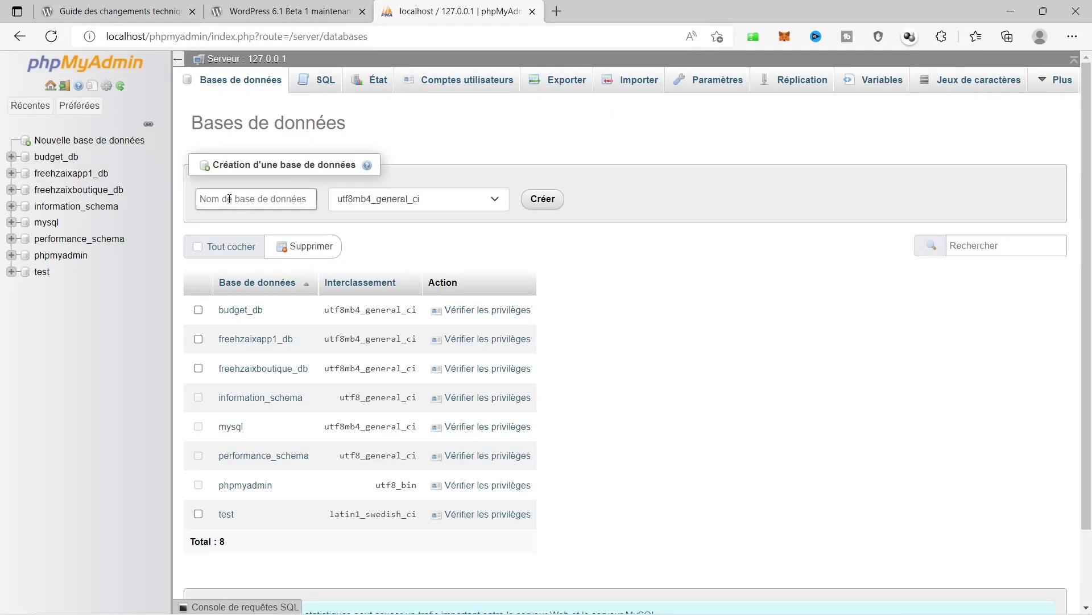
type("wordpress_beta_db")
left_click(541, 202)
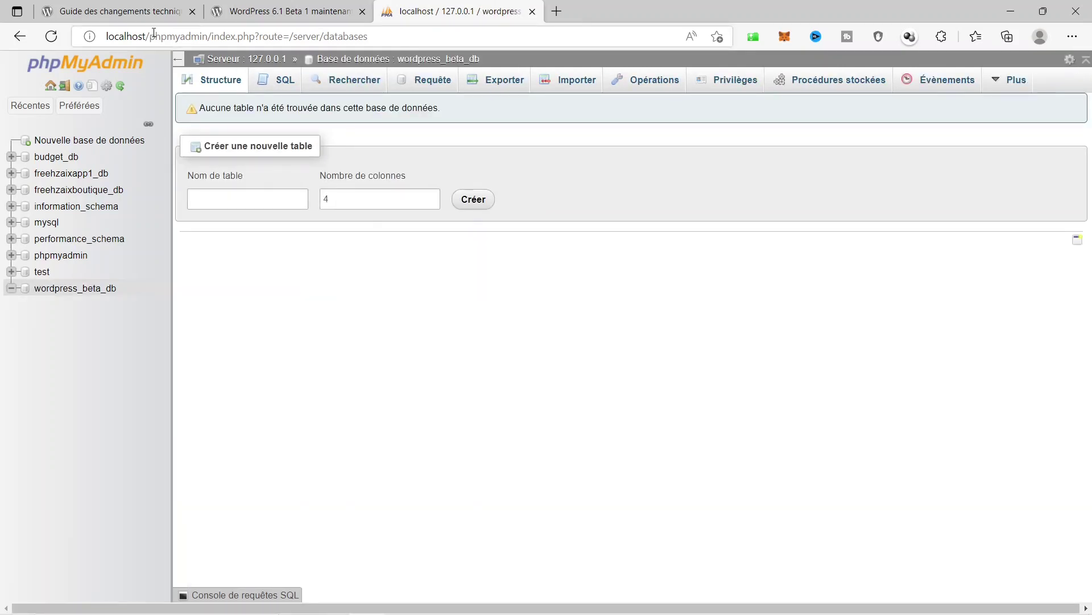
Load the localhost/wordpress_beta site to start the WordPress installer.
left_click_drag(147, 37, 421, 37)
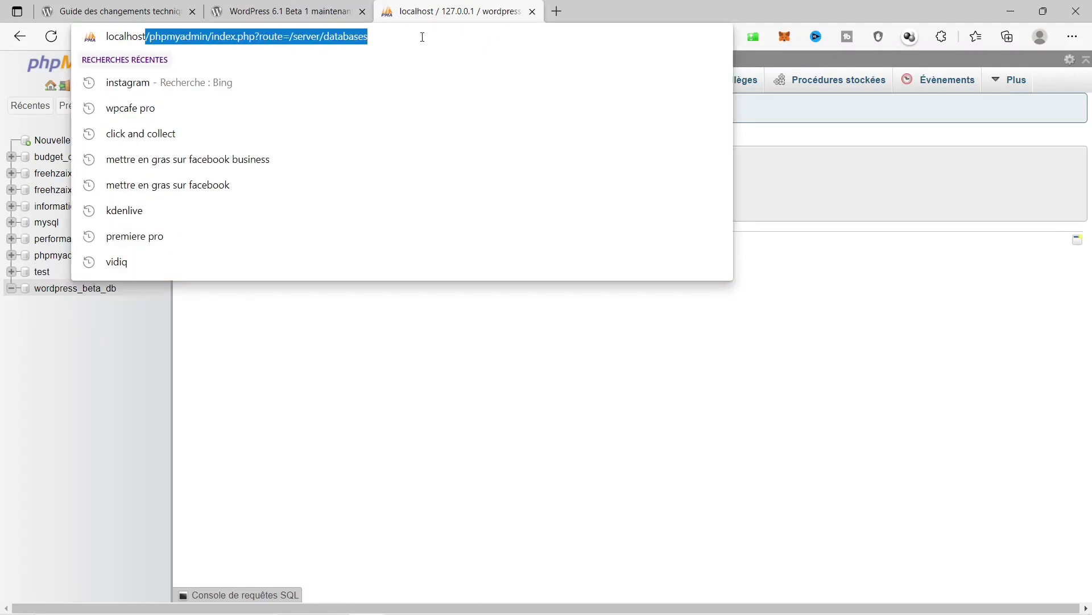
type("/")
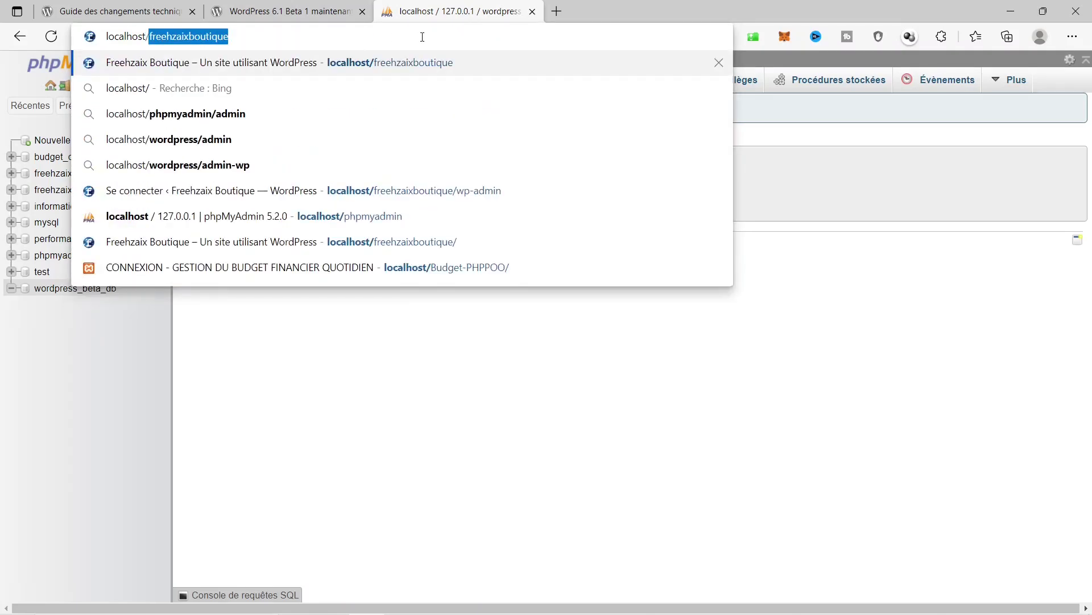
type("wor")
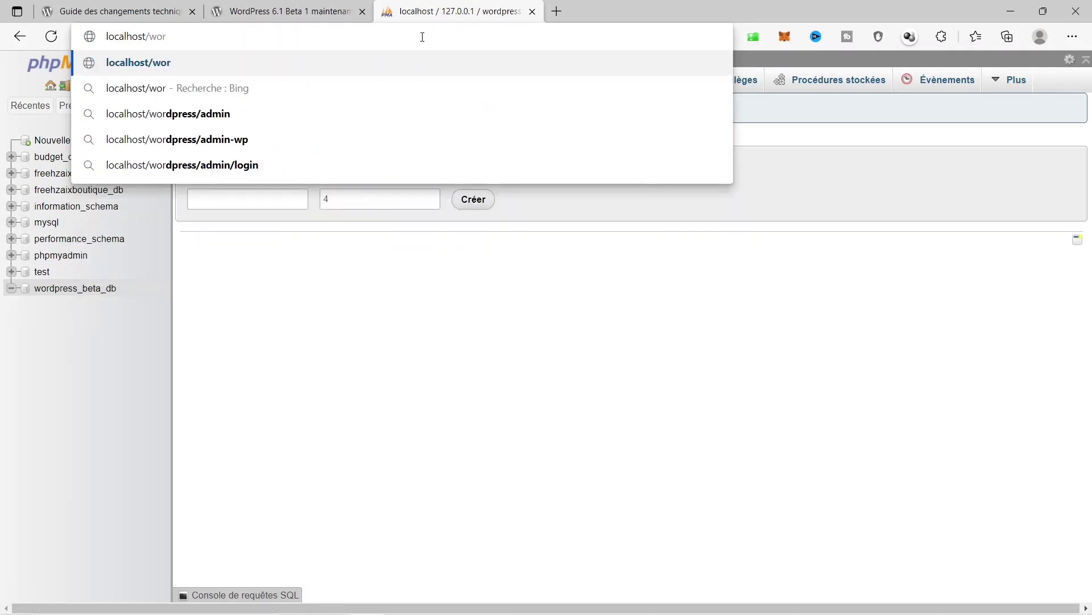
type("dpressè")
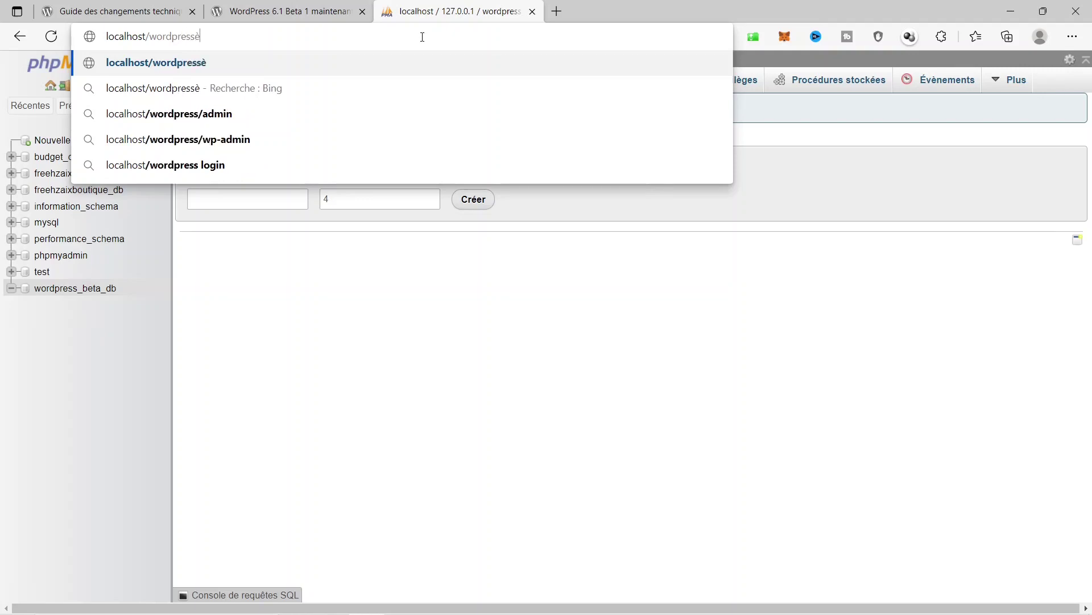
key("BackSpace")
type("_be")
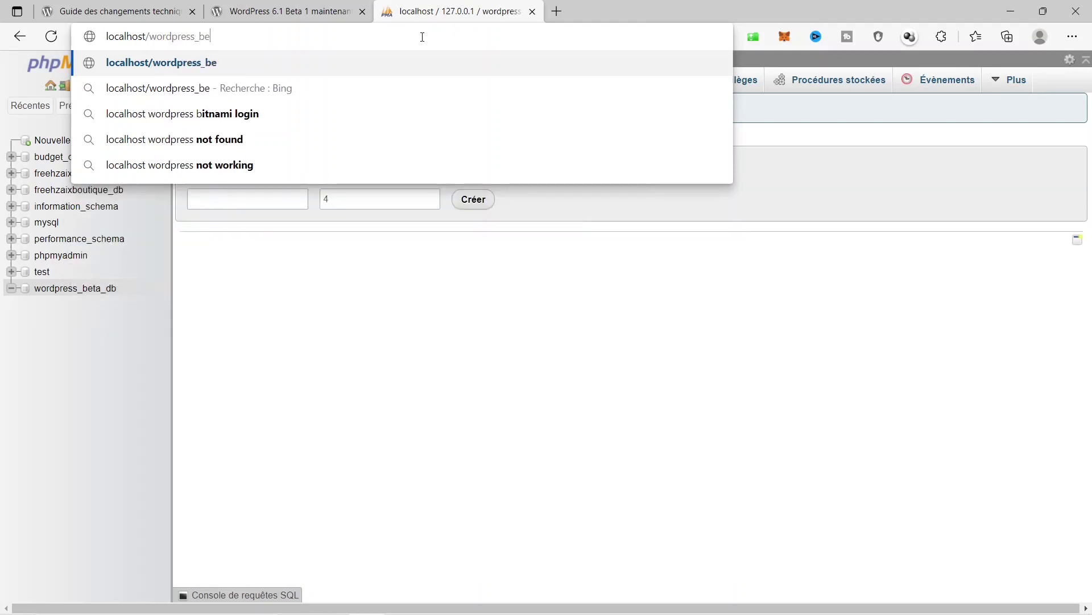
type("ta")
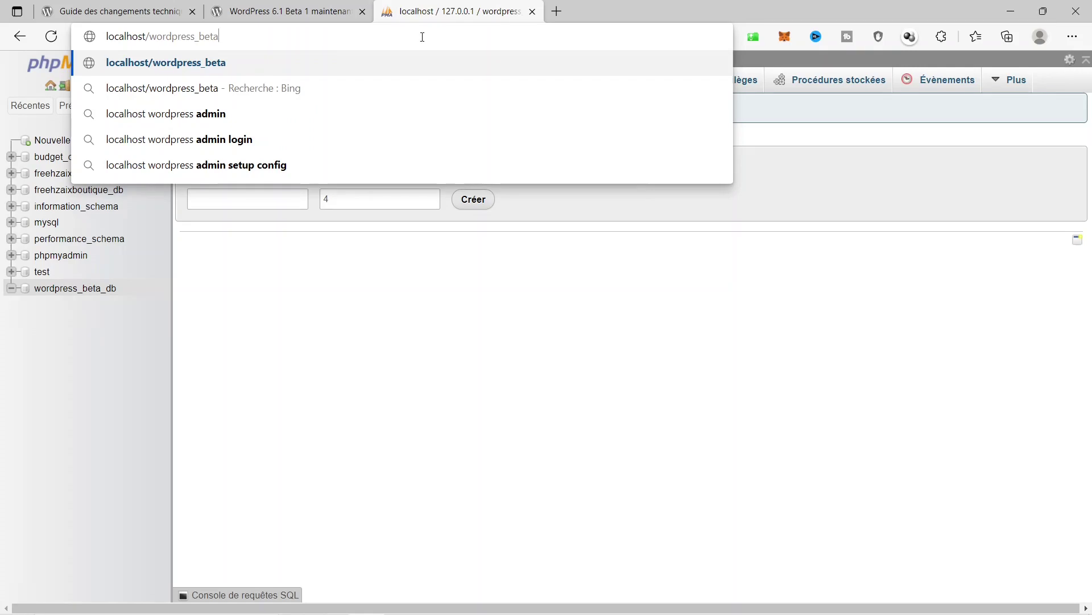
key("Return")
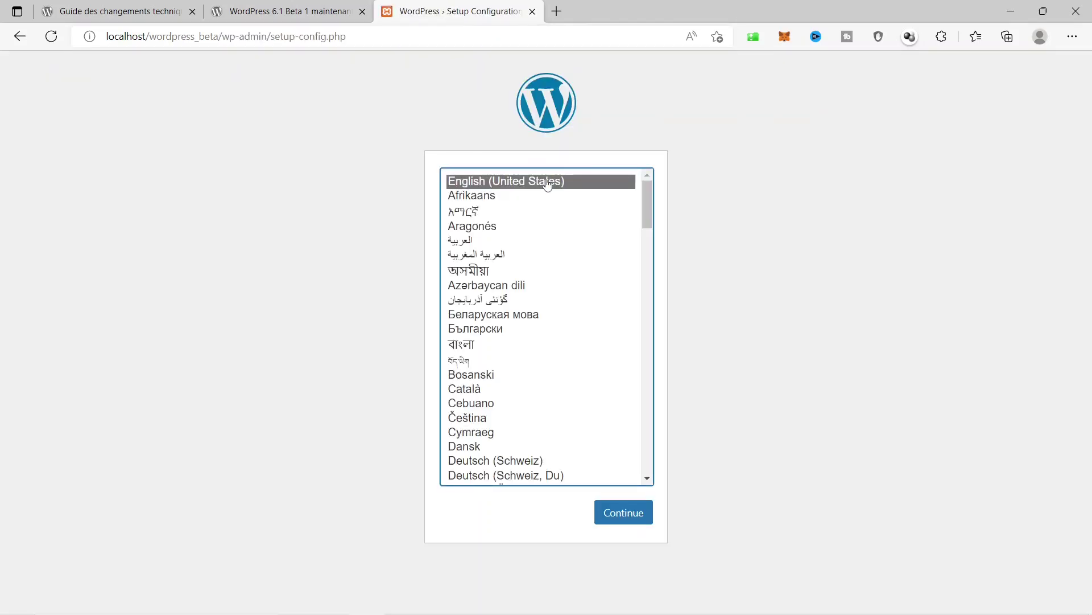
Choose Français as the installation language and continue.
scroll(569, 284, "down", 2)
scroll(585, 347, "down", 2)
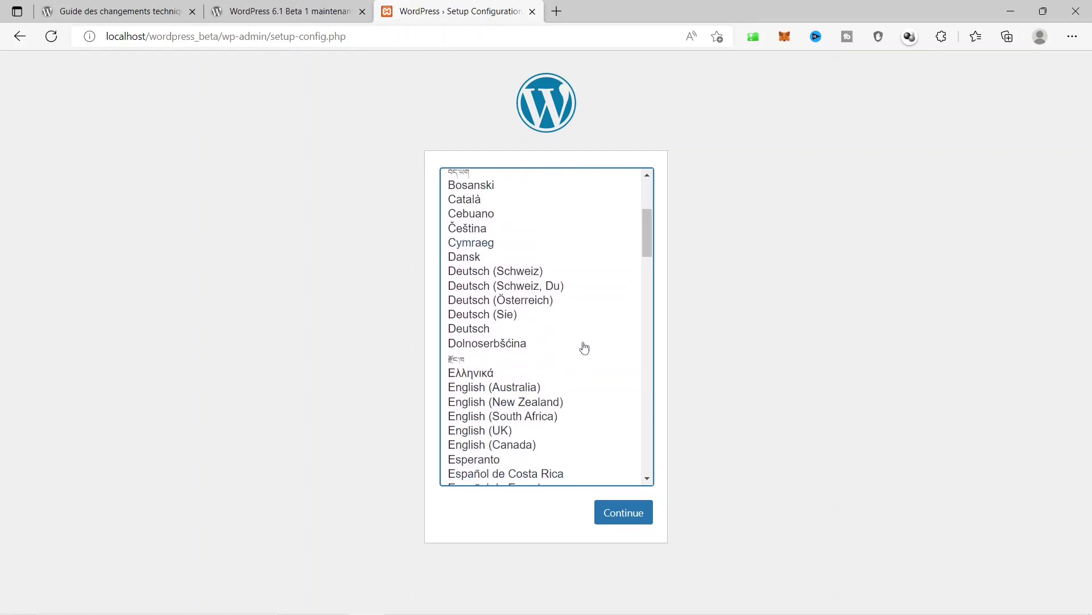
scroll(584, 347, "down", 2)
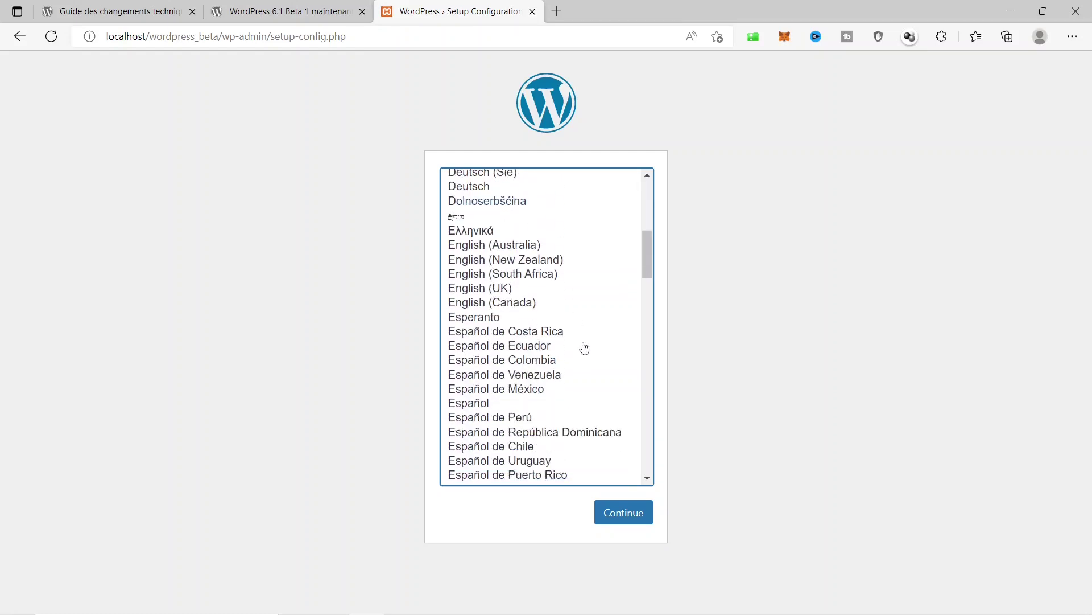
scroll(585, 348, "down", 3)
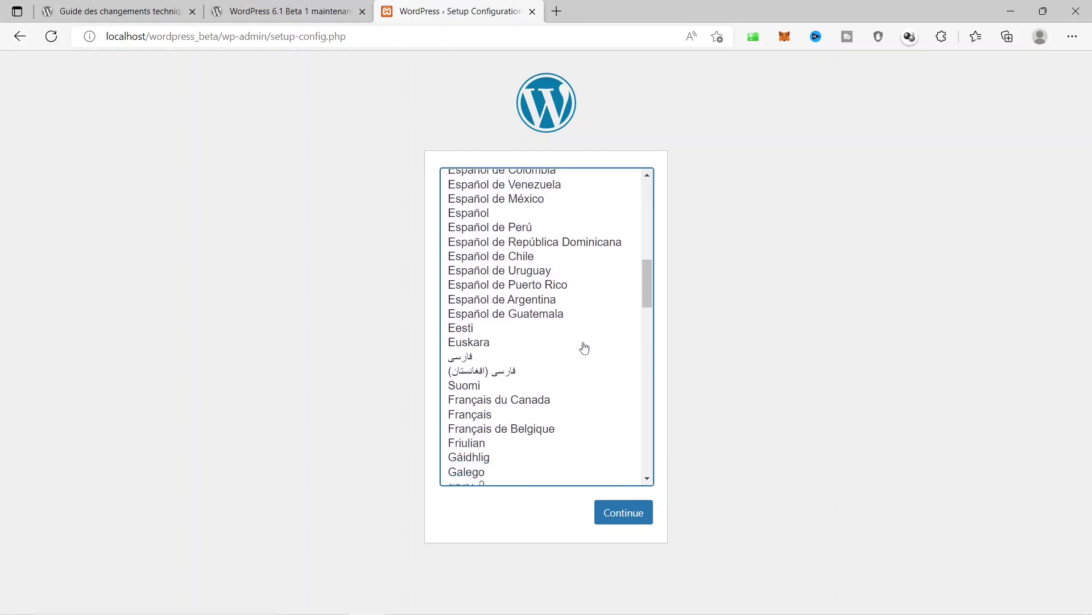
left_click(471, 415)
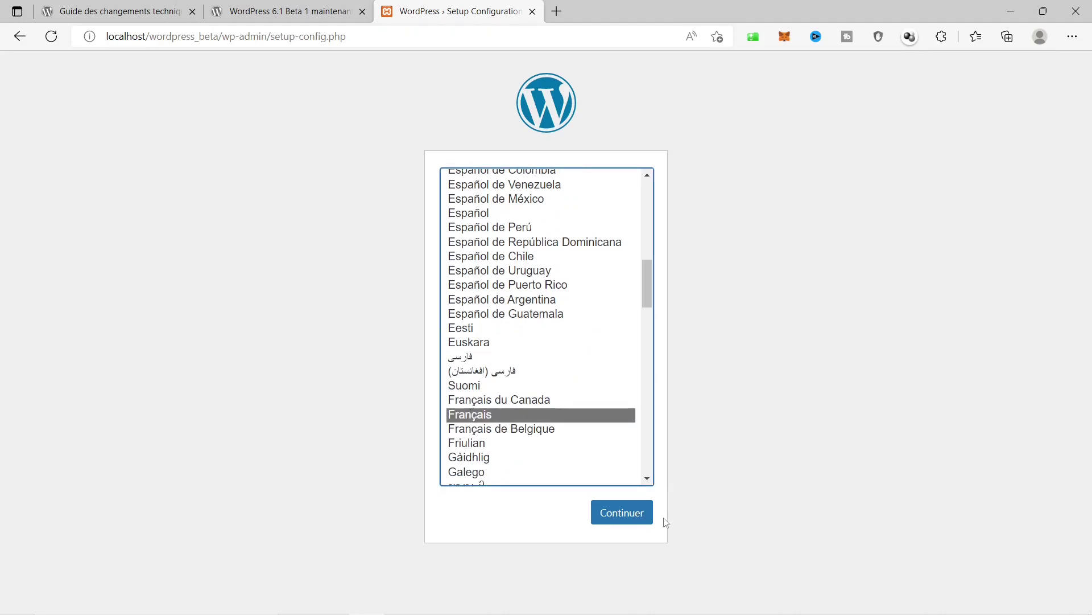
left_click(622, 513)
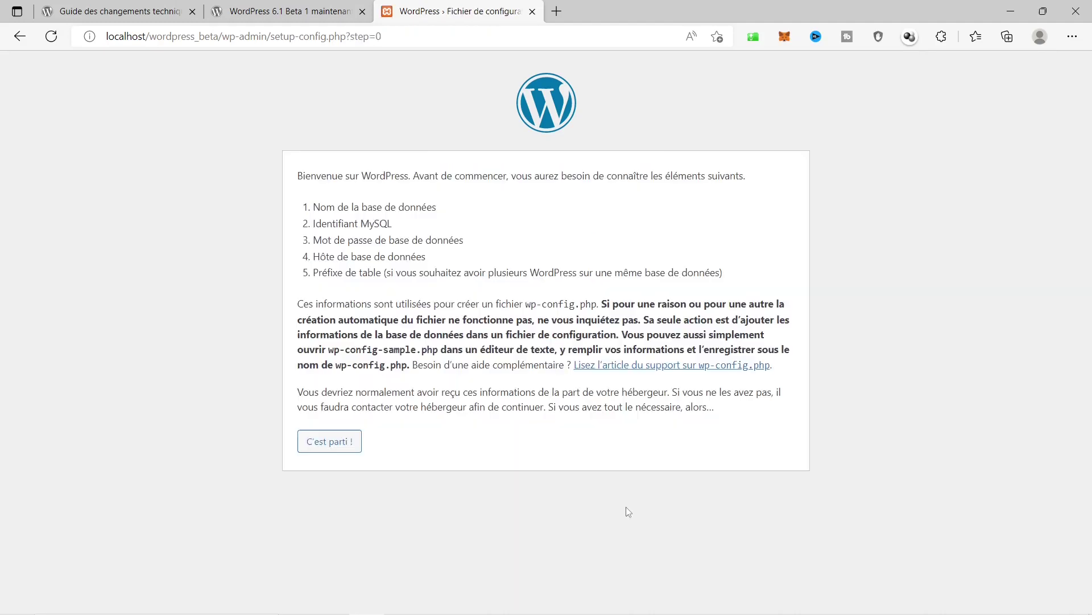
Submit database wordpress_beta_db, user root, empty password, host localhost and prefix wp_.
left_click(354, 444)
left_click(441, 230)
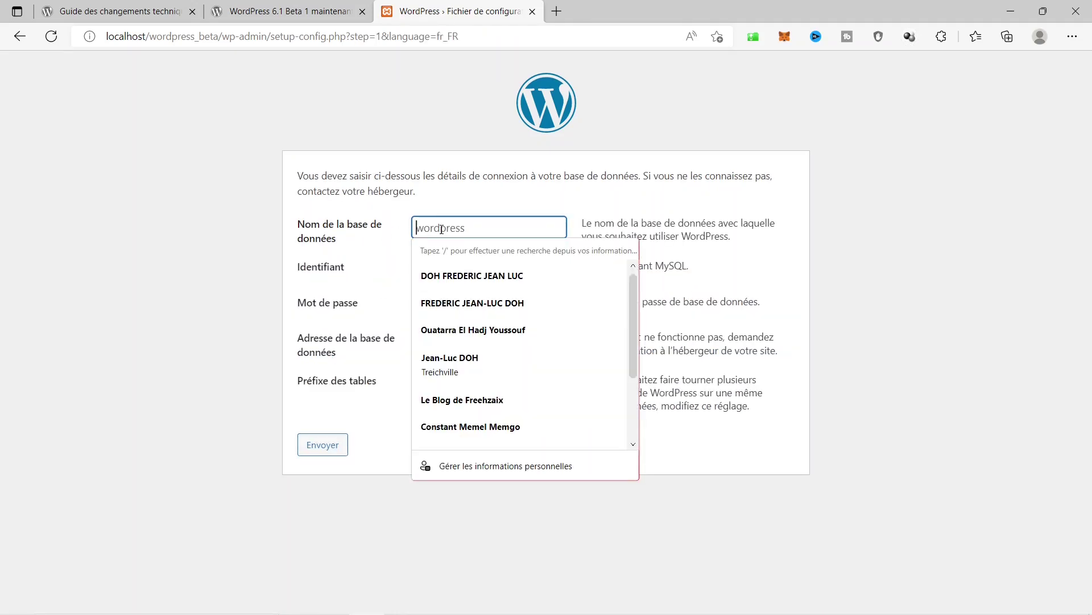
type("wor")
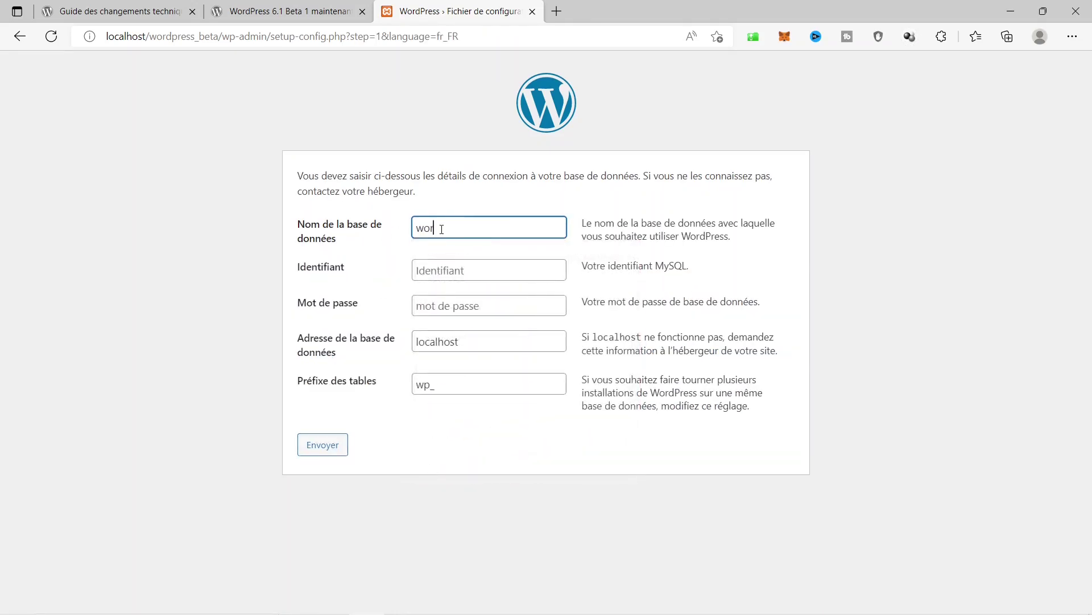
type("dpress_beta_db")
key("Tab")
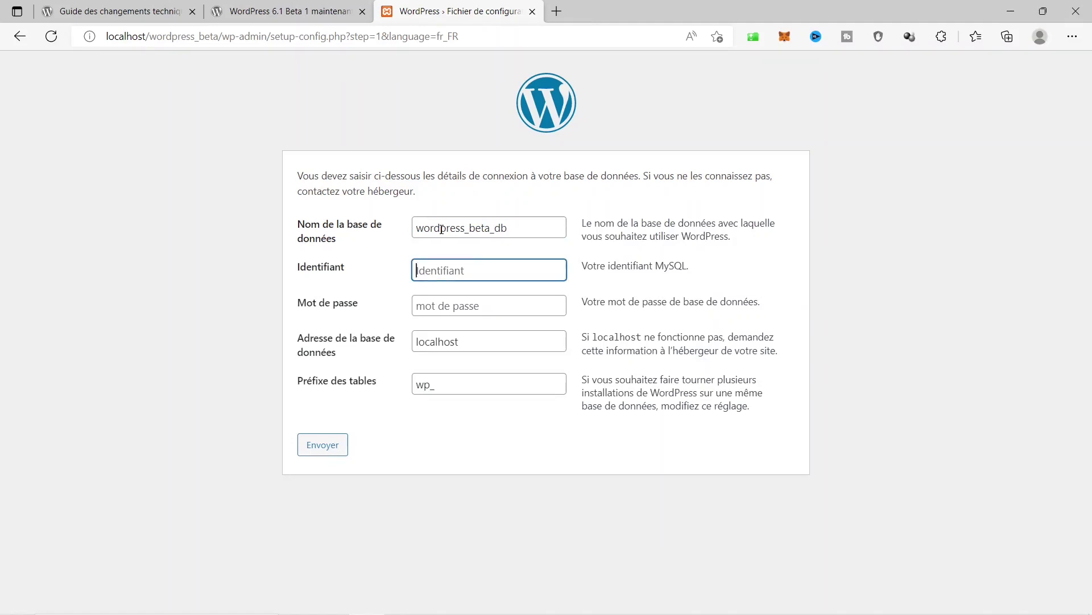
type("root")
key("Tab")
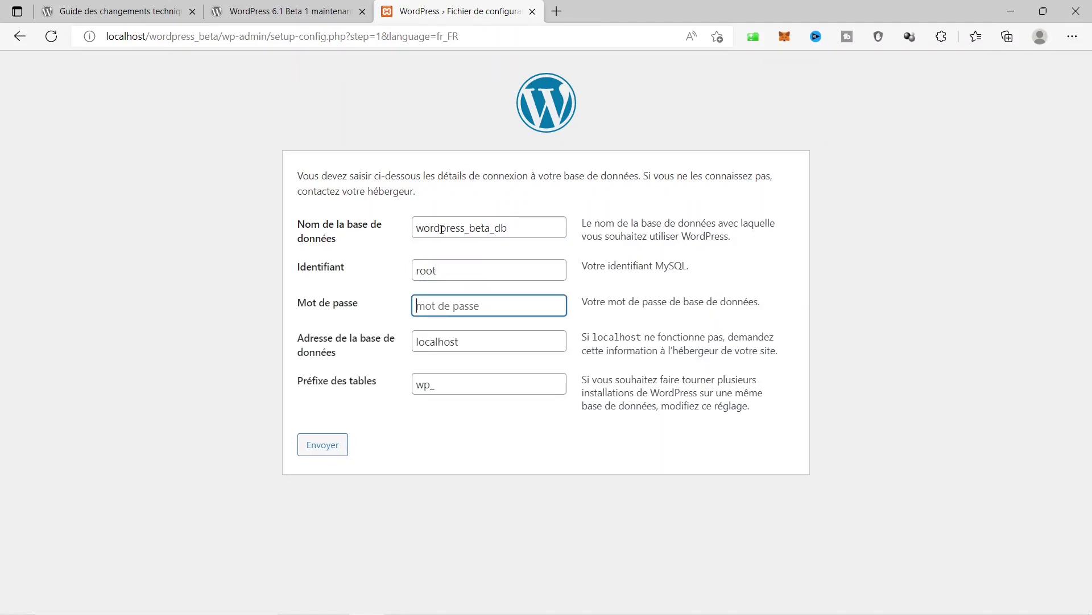
key("Tab")
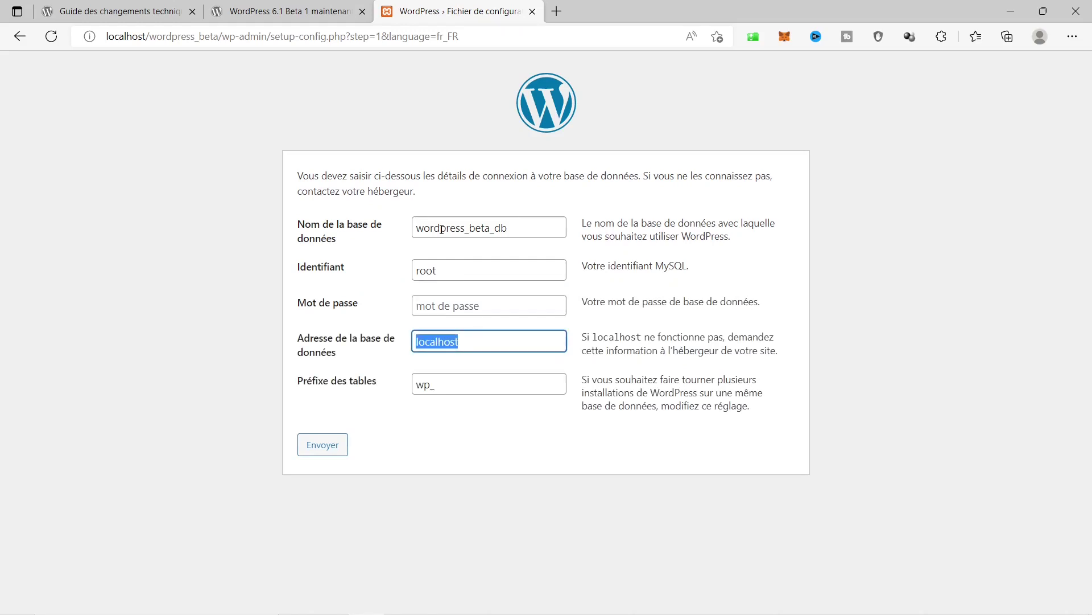
key("Tab")
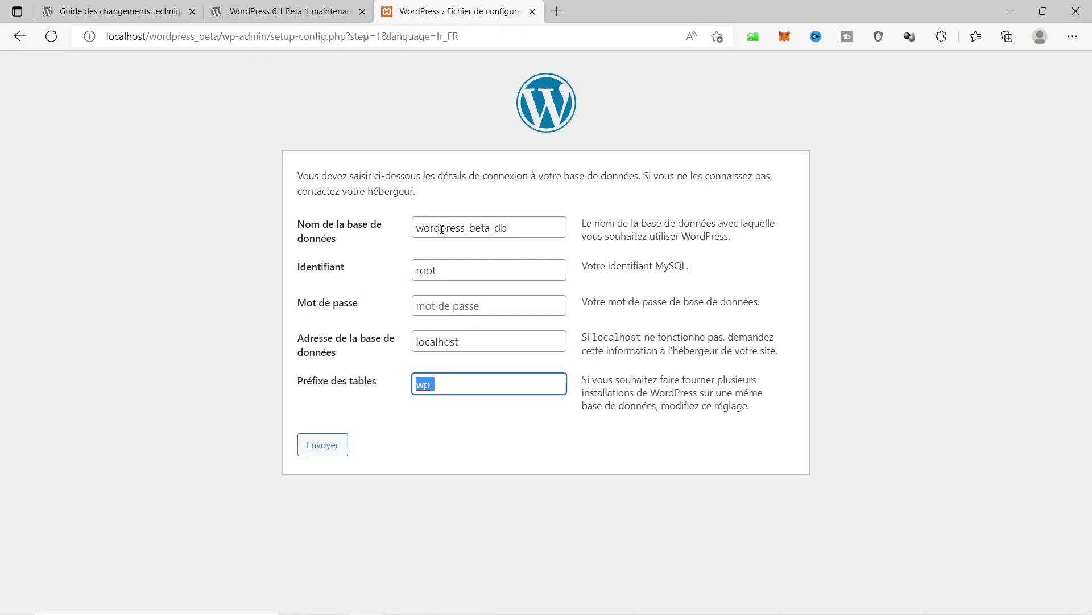
key("Tab")
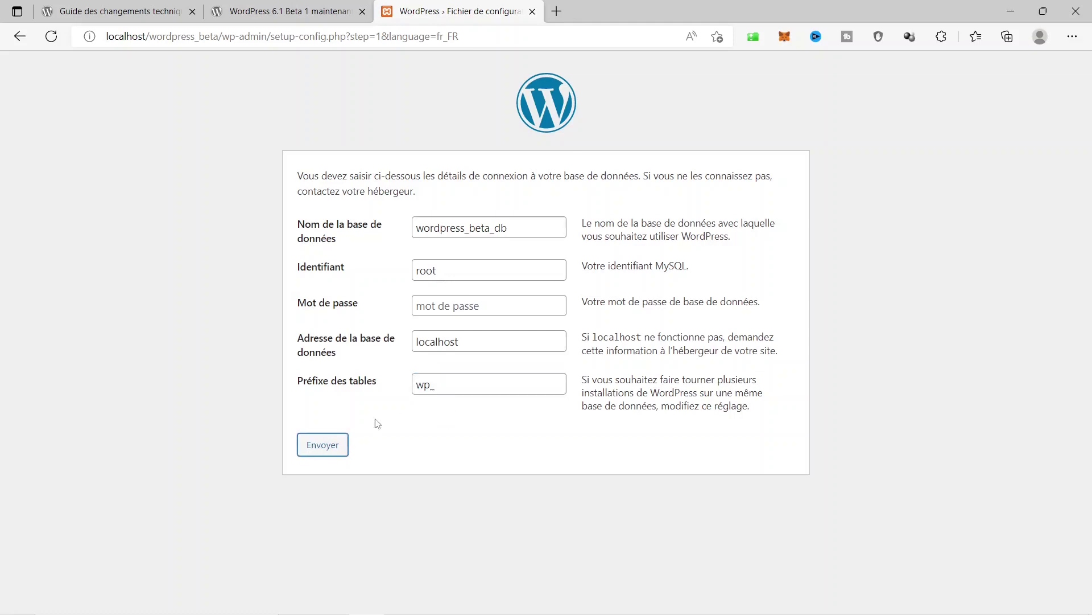
left_click(322, 444)
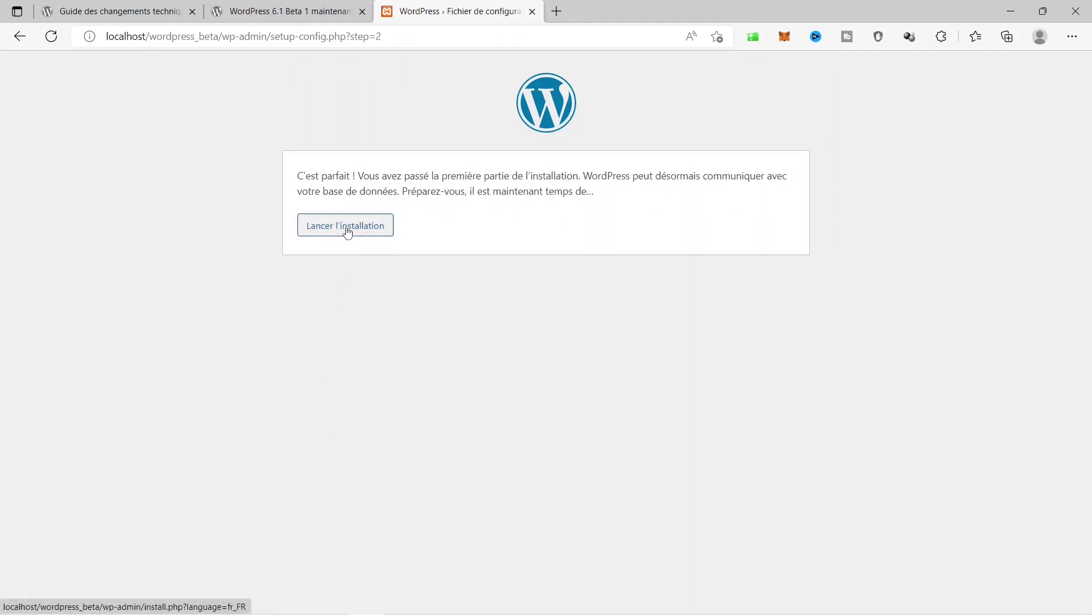
Launch installation and enter site title 'WordPress 6.1 Beta', username admin and a password.
left_click(346, 227)
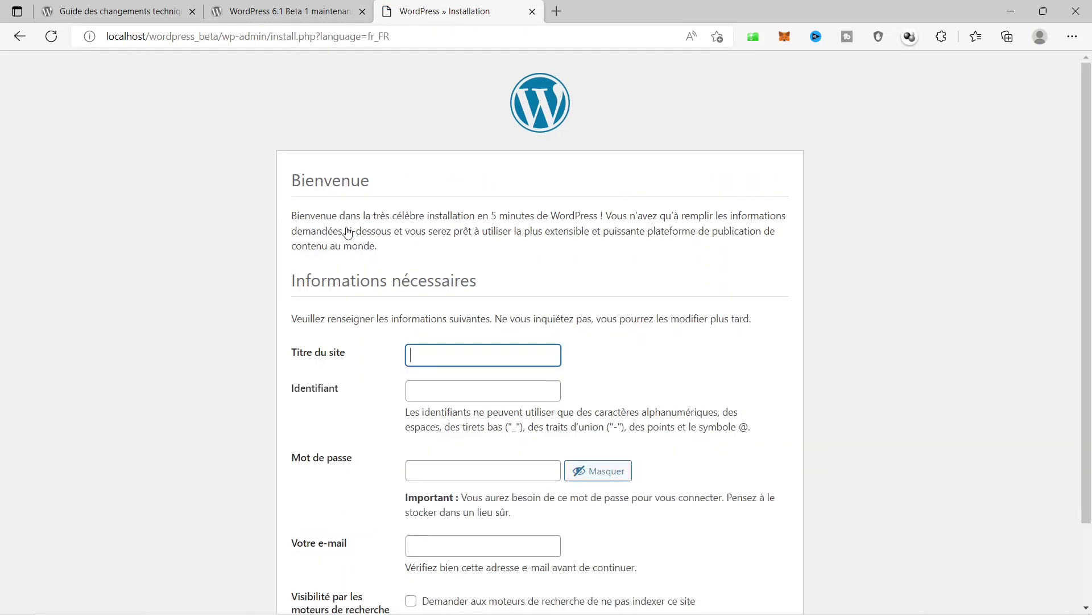
left_click(539, 350)
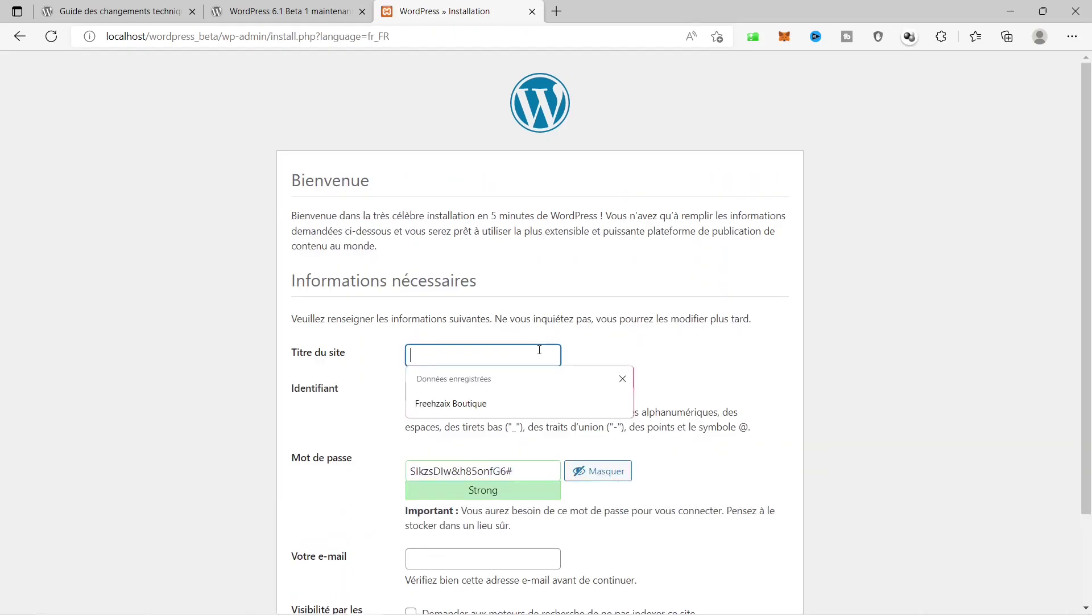
type("W")
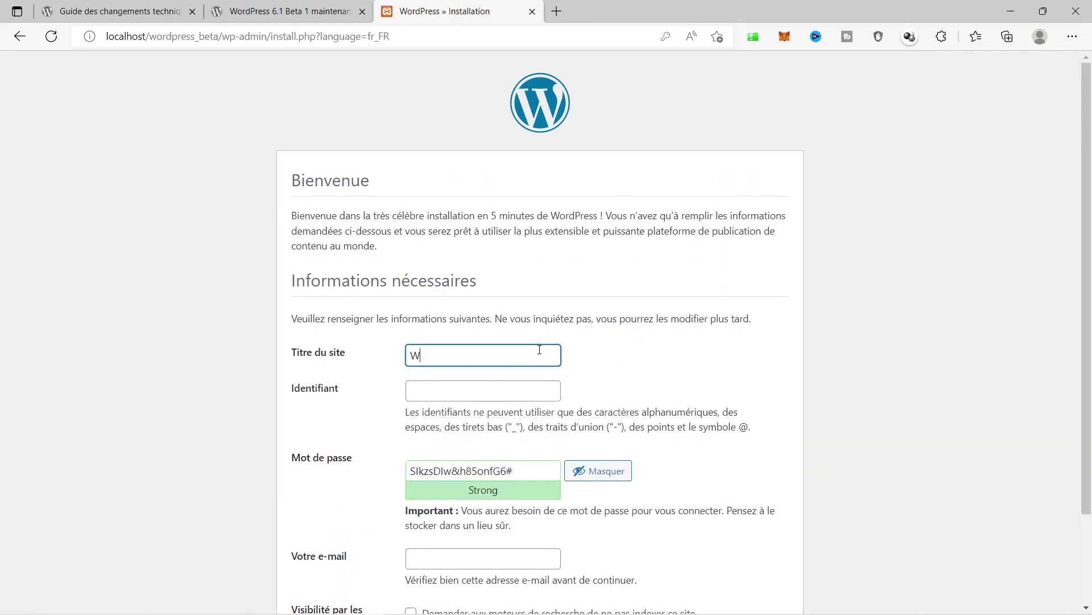
type("ordPress 6.1 Beta")
key("Tab")
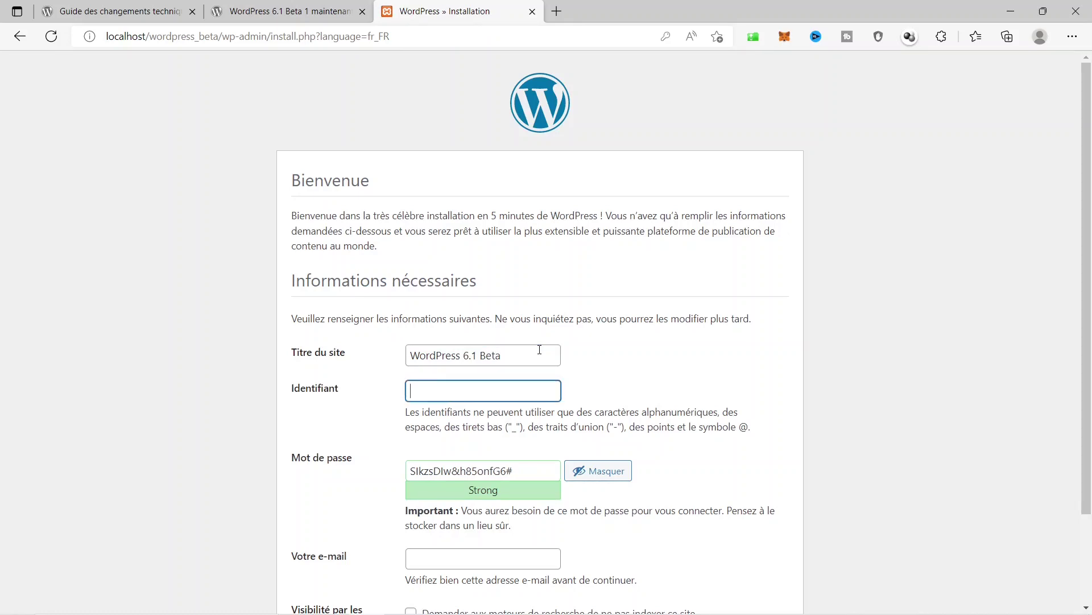
type("admin")
key("Tab")
type("e")
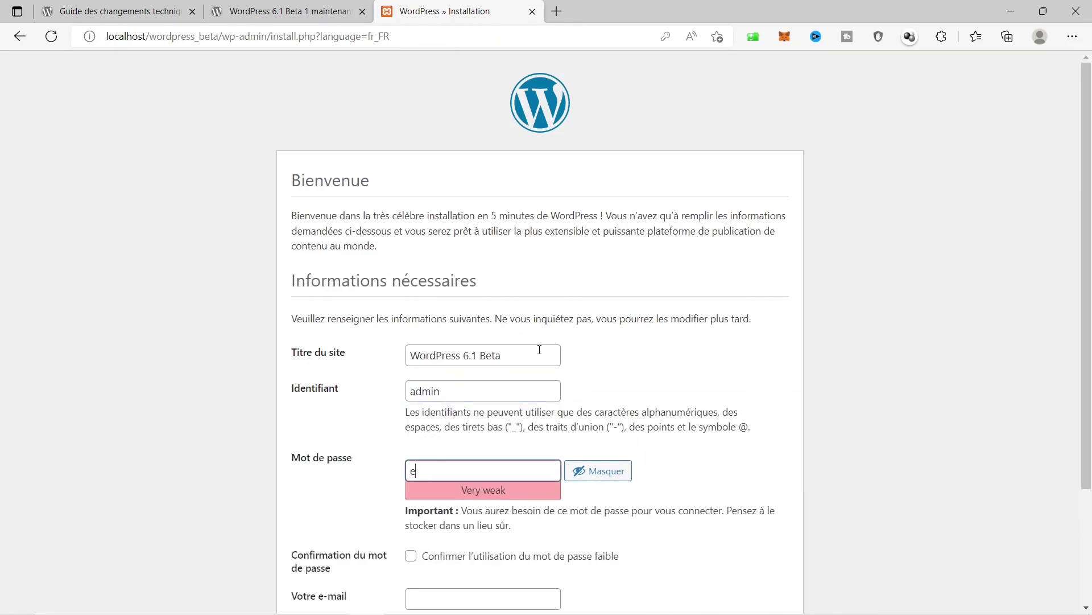
type("d")
key("BackSpace")
key("BackSpace")
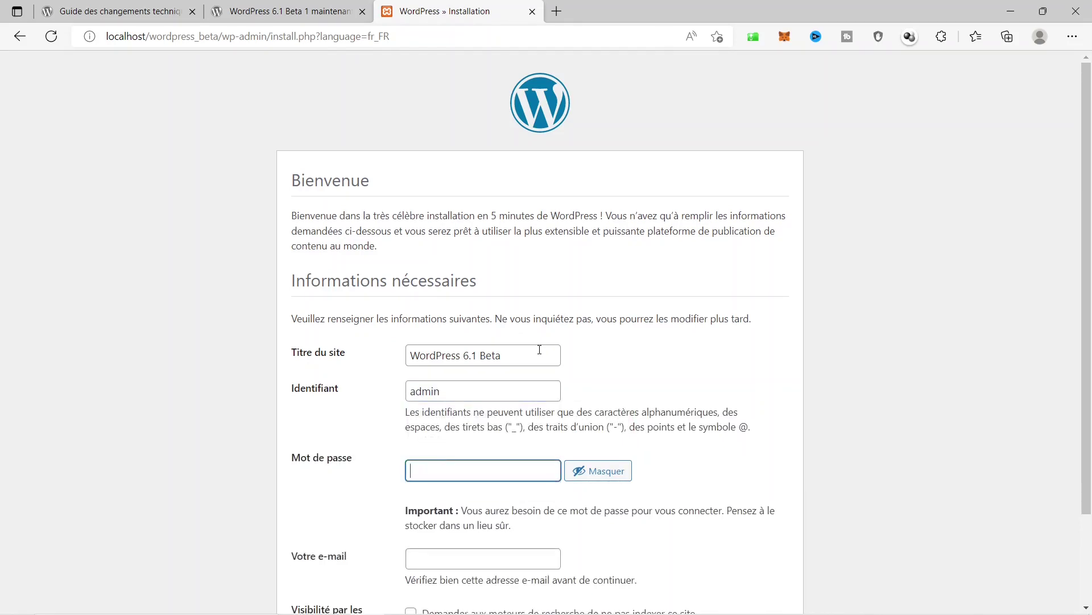
type("admin")
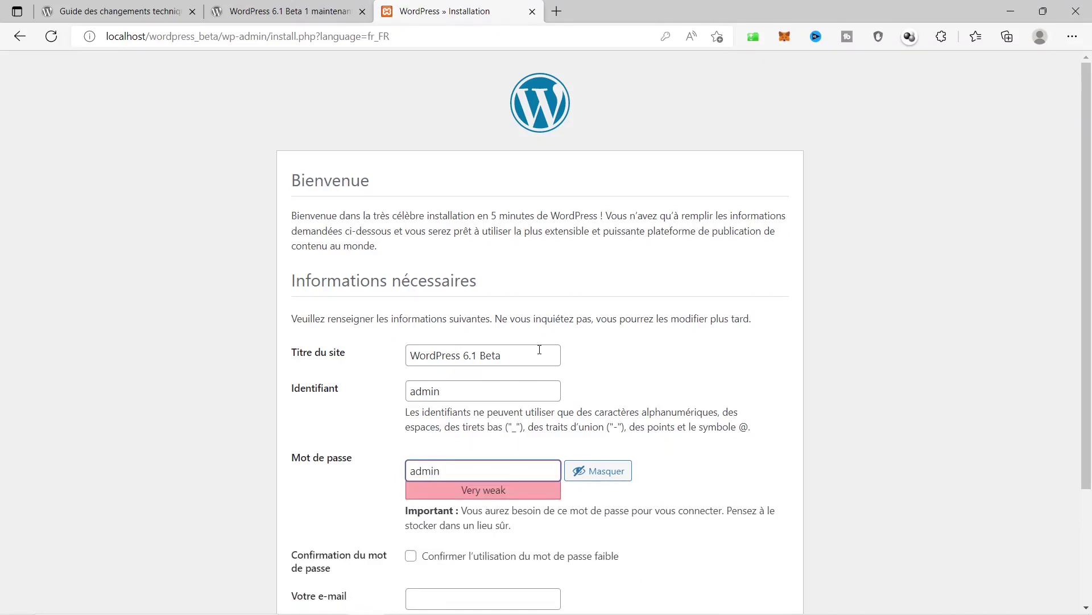
key("Tab")
Confirm the weak password, fill the admin e-mail, discourage search engines, and install WordPress.
scroll(492, 523, "down", 2)
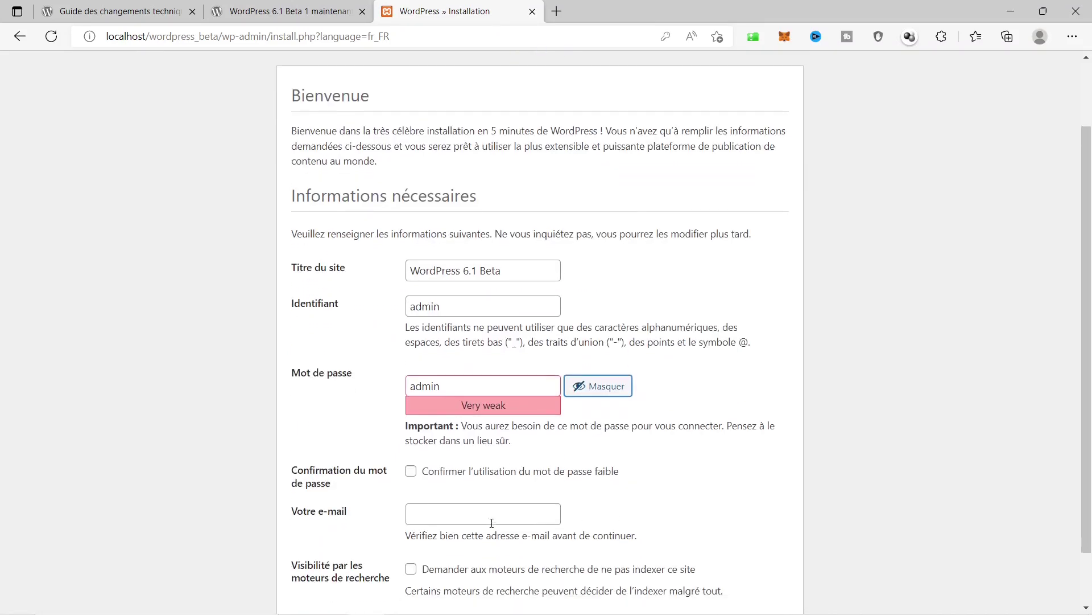
left_click(471, 477)
left_click(478, 516)
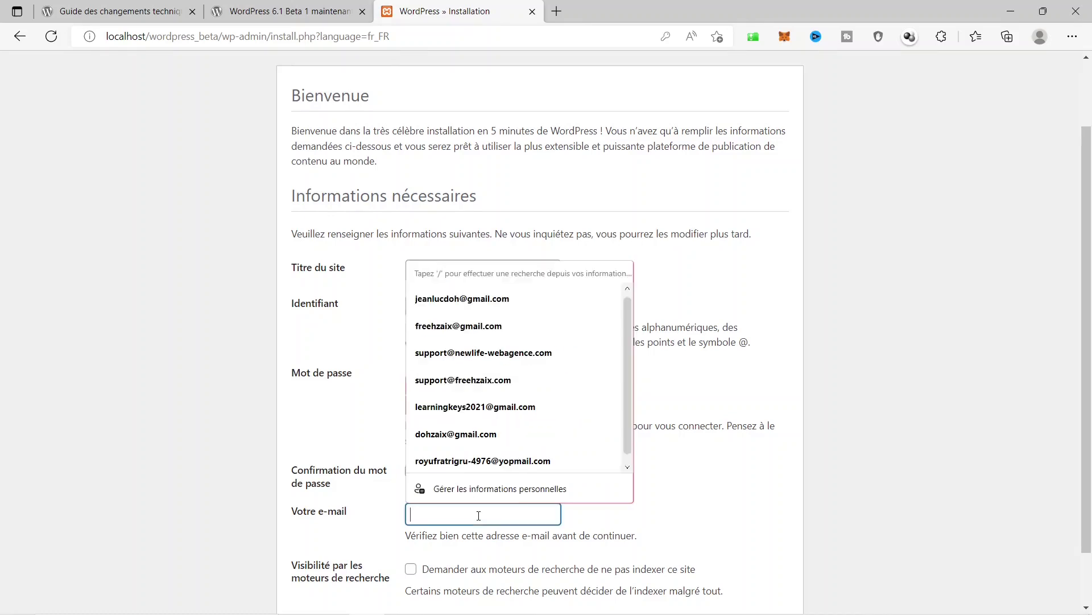
left_click(485, 295)
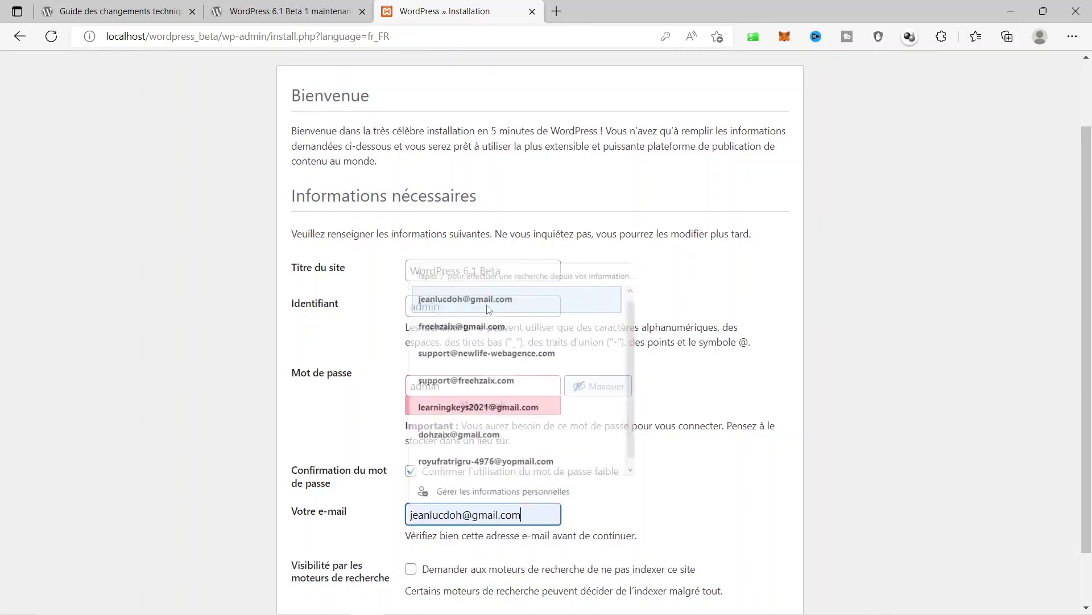
scroll(556, 469, "down", 1)
left_click(442, 504)
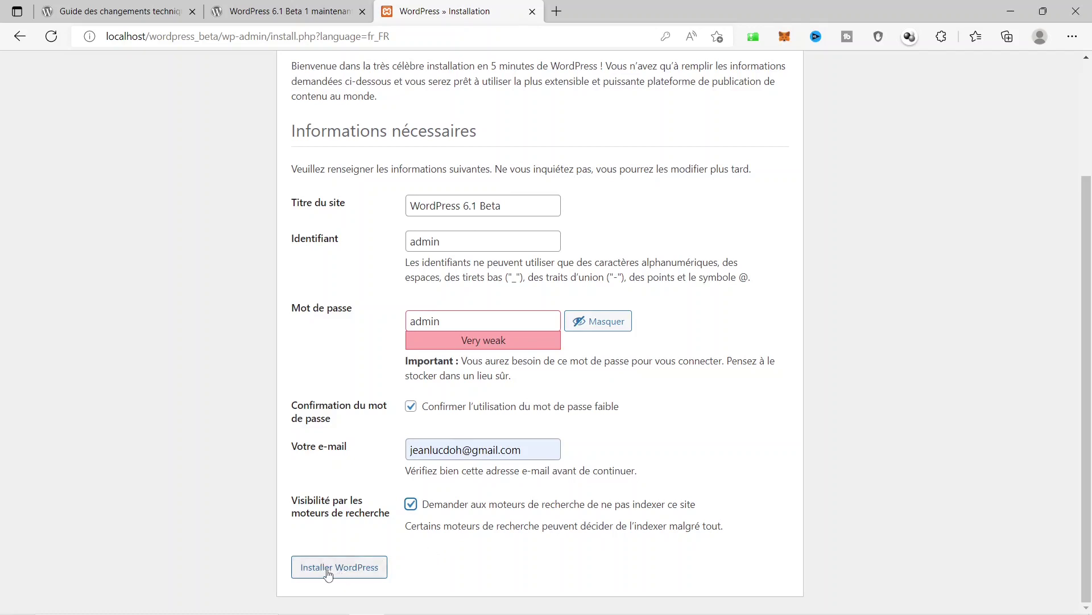
left_click(354, 569)
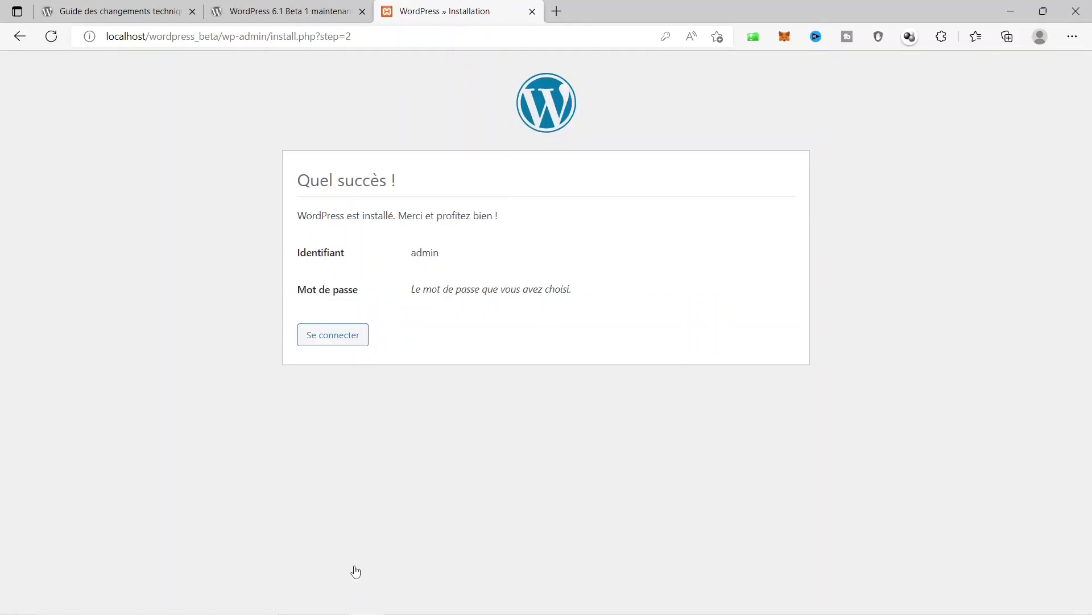
left_click(330, 344)
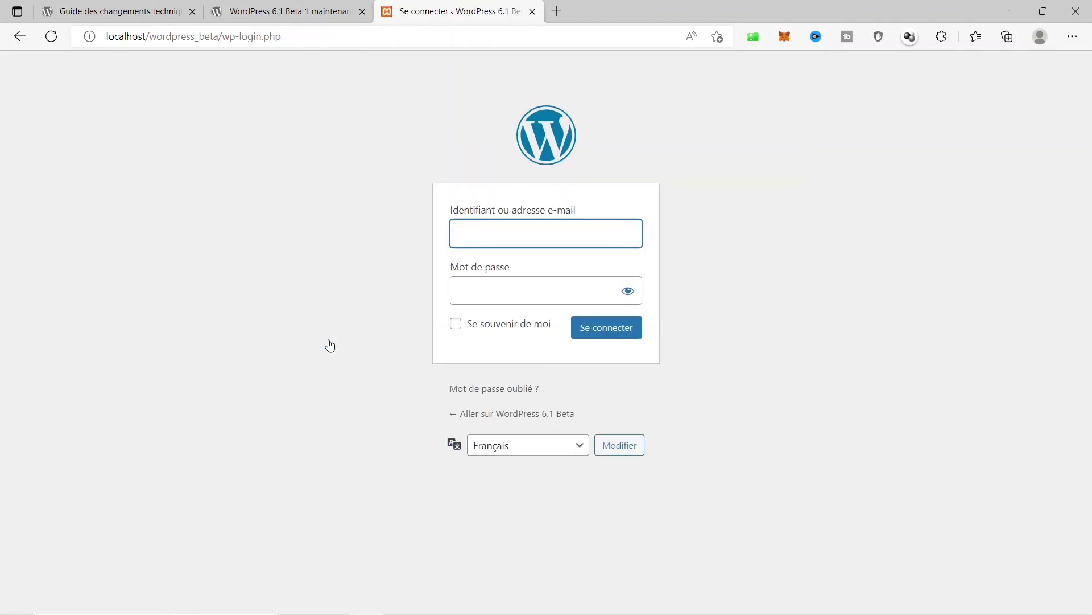
Log in on wp-login with the administrator username and password.
left_click(578, 239)
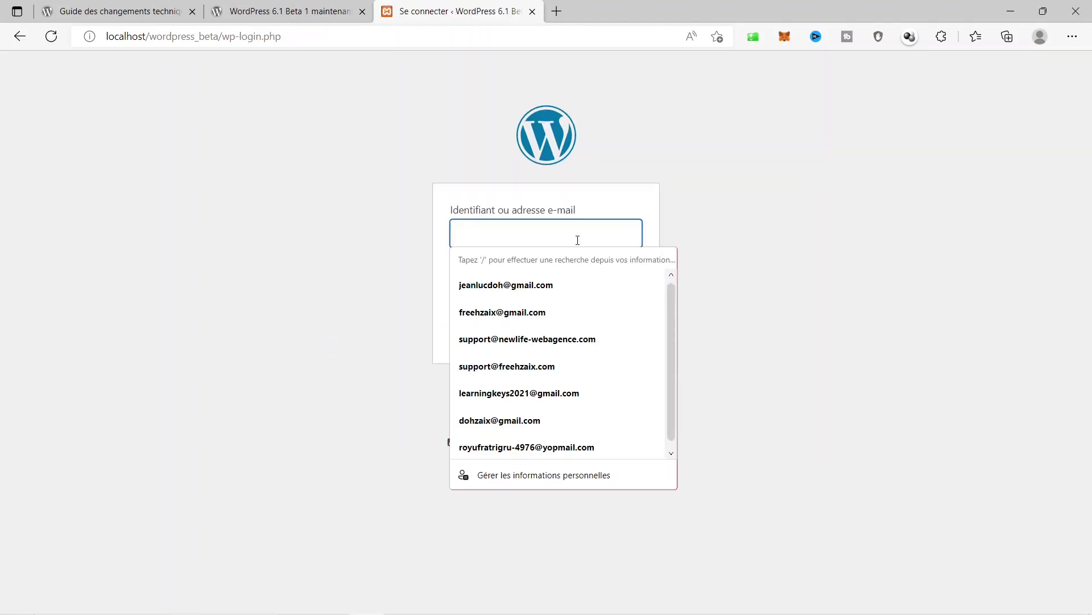
type("admin")
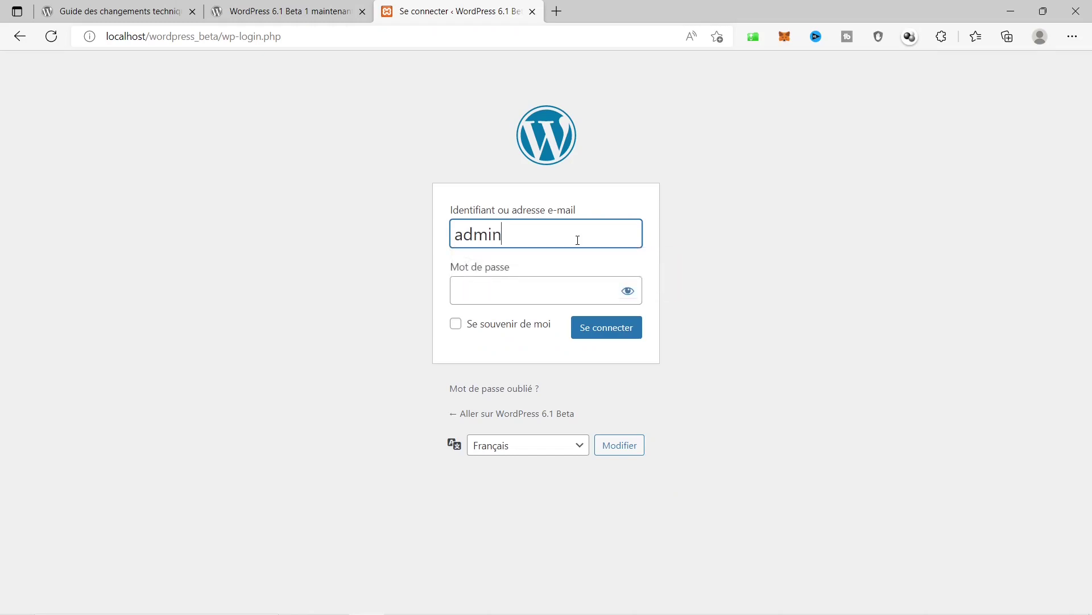
key("Tab")
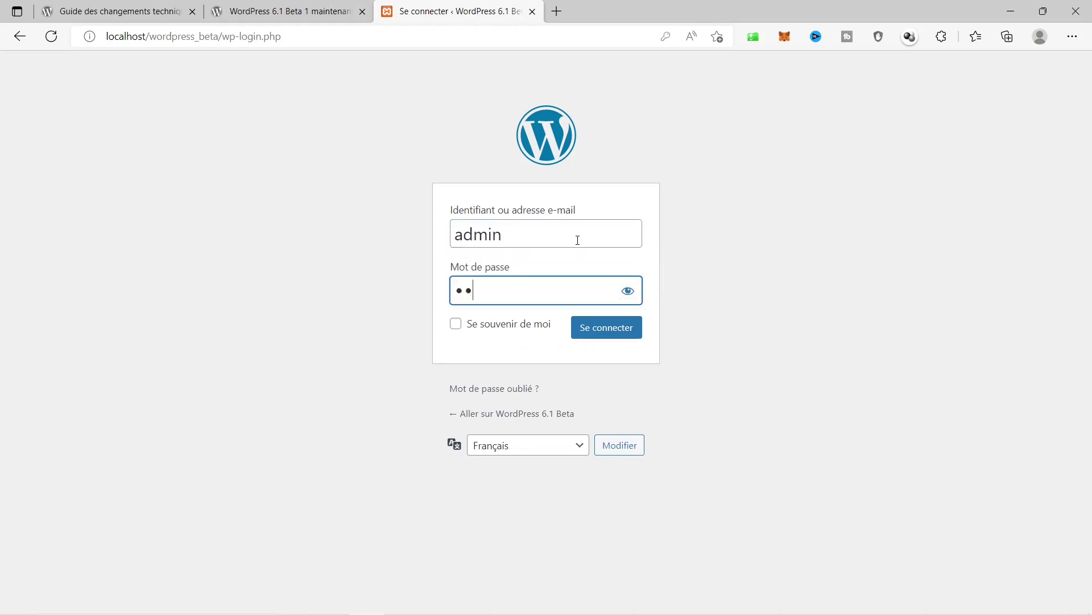
type("in")
key("Tab")
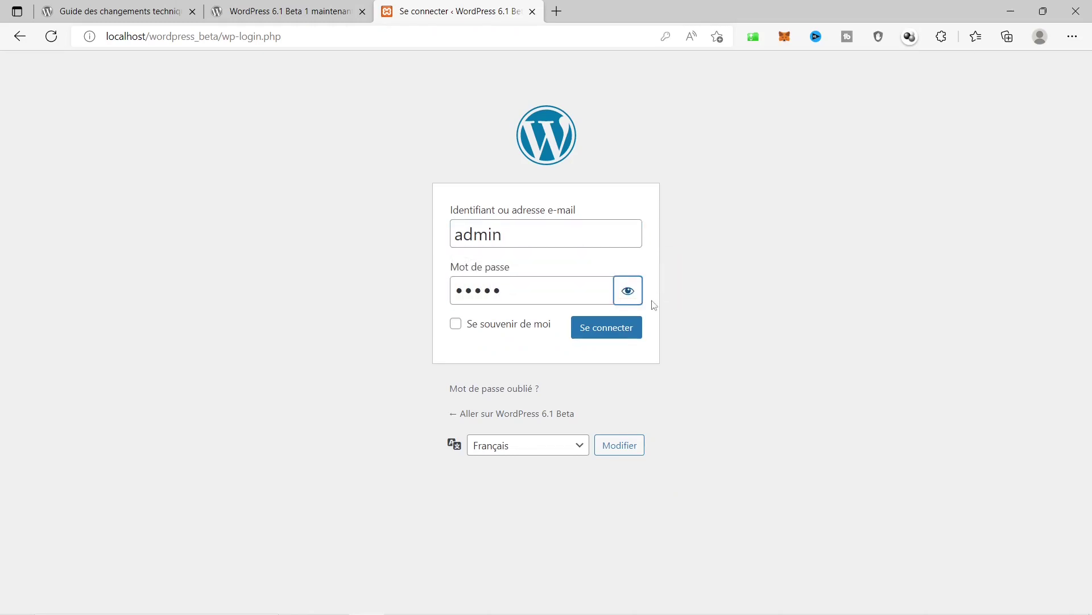
left_click(631, 302)
left_click(632, 302)
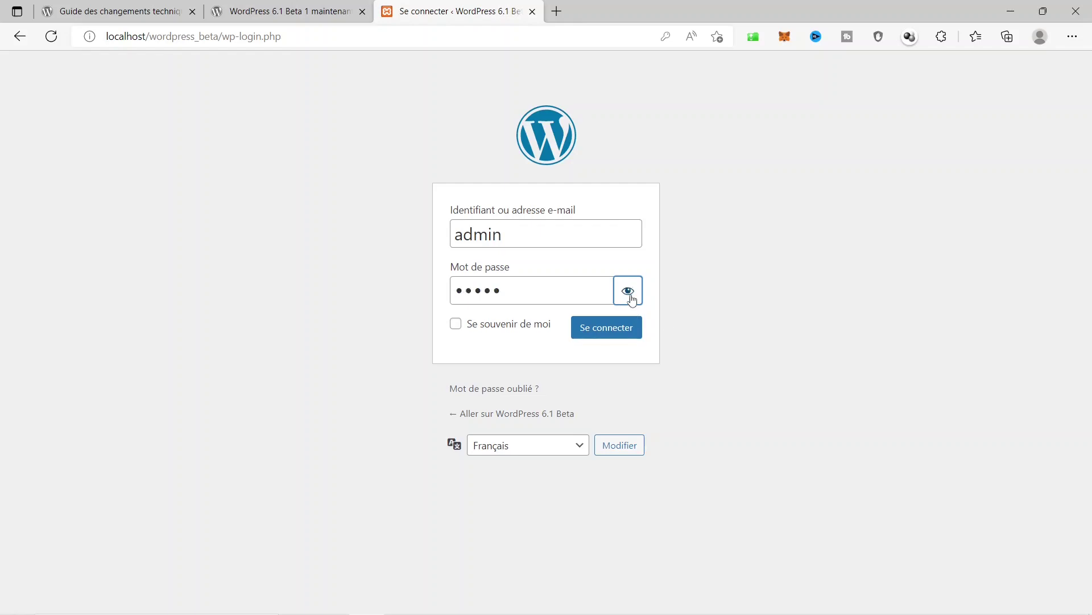
left_click(601, 337)
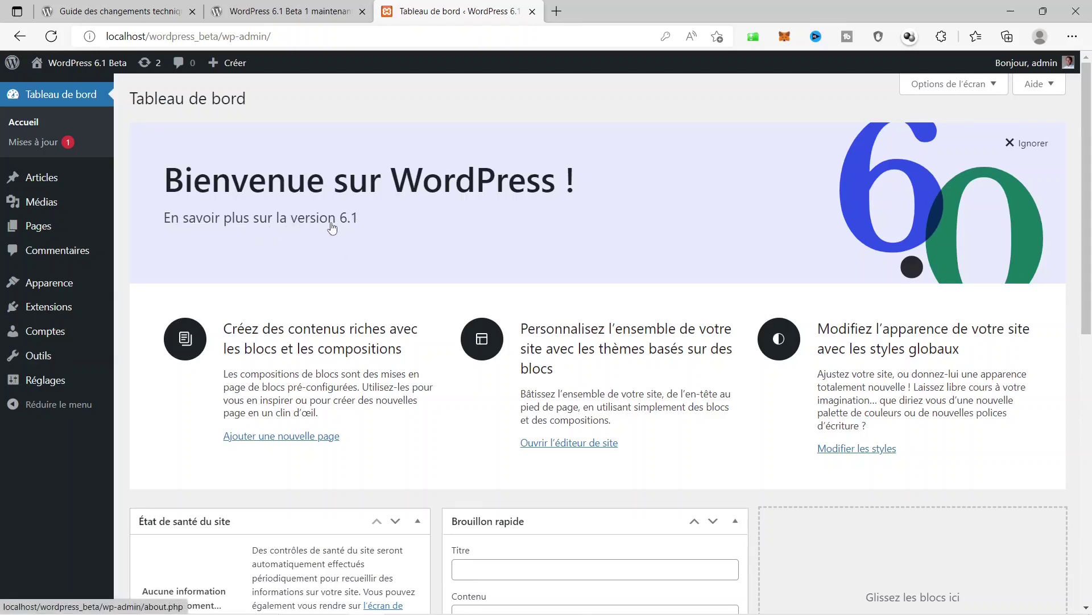
Open the WordPress 6.1 About page and scroll through its Nouveautés overview.
left_click(312, 227)
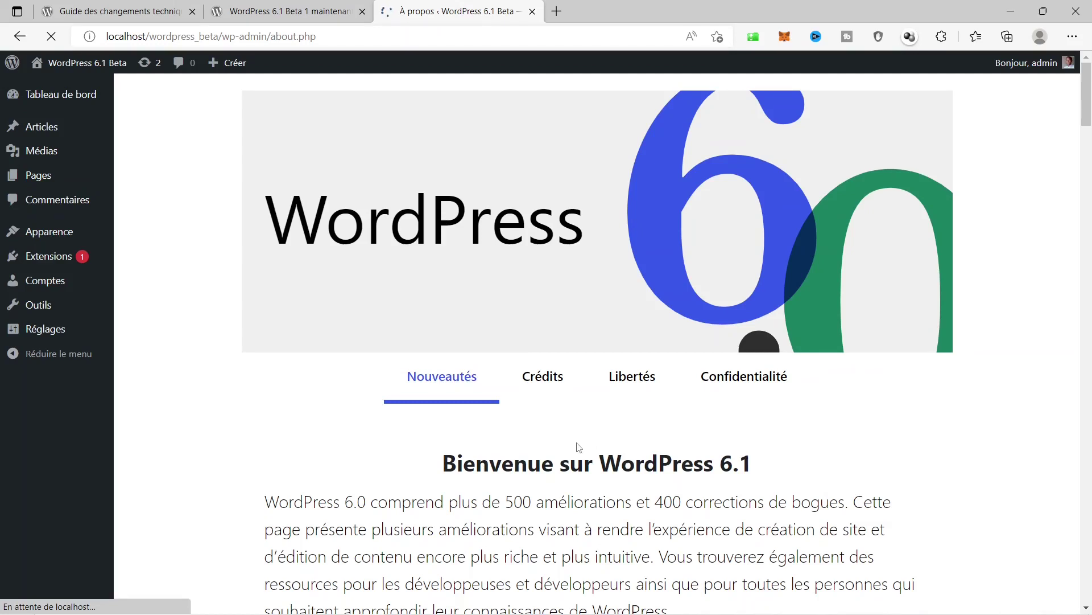
scroll(579, 448, "down", 3)
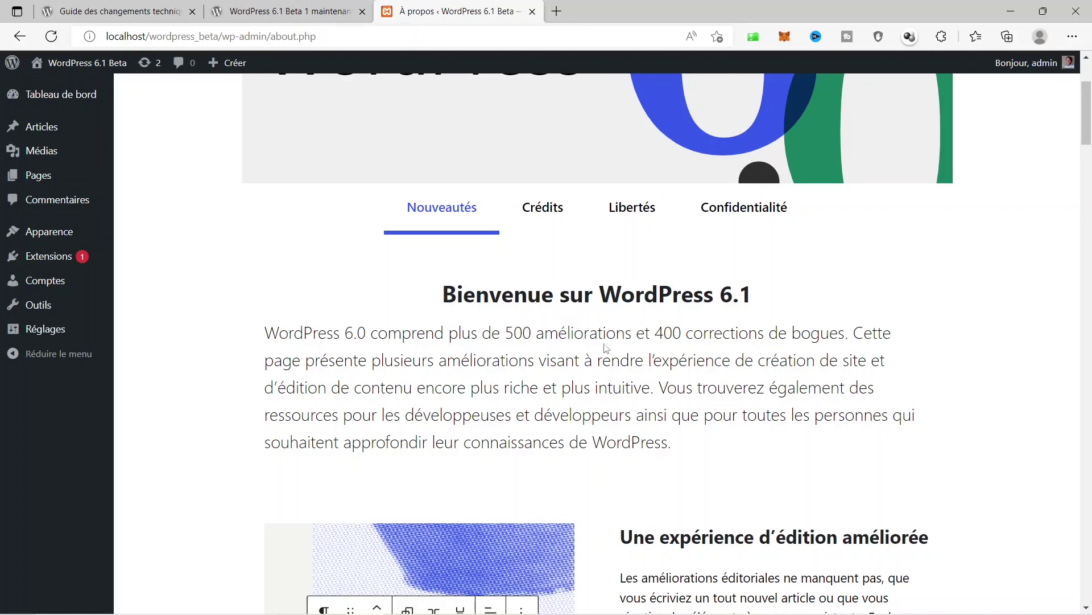
scroll(659, 318, "down", 3)
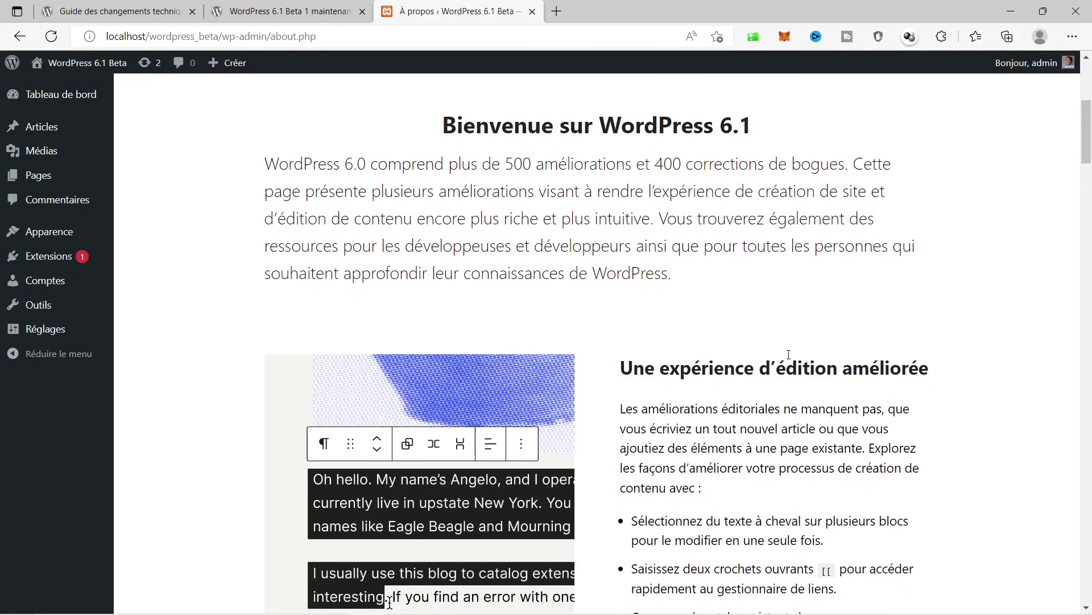
scroll(789, 354, "down", 20)
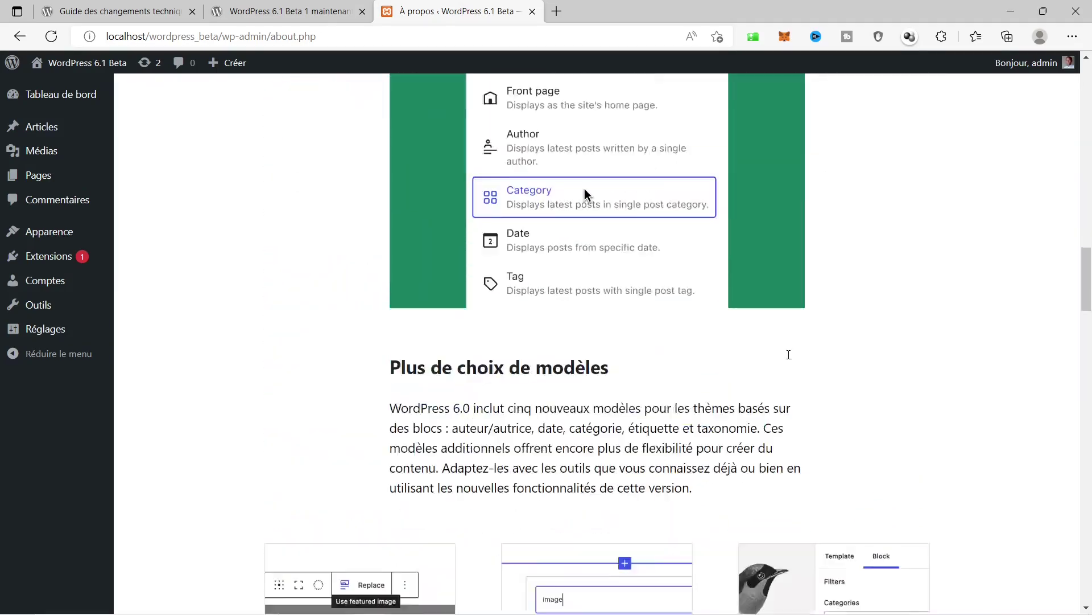
scroll(789, 354, "down", 20)
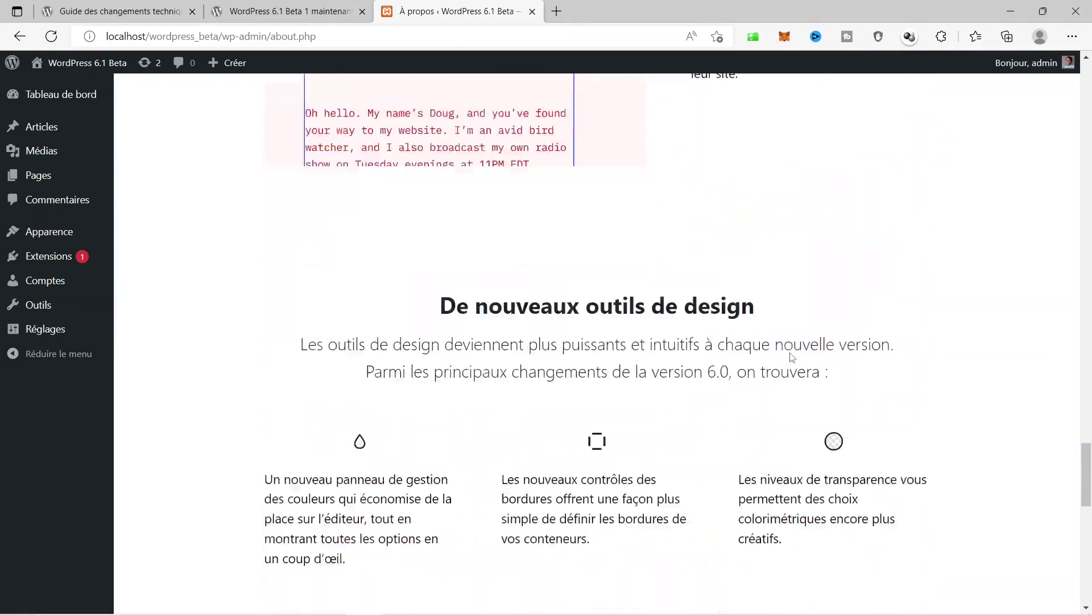
scroll(793, 357, "down", 12)
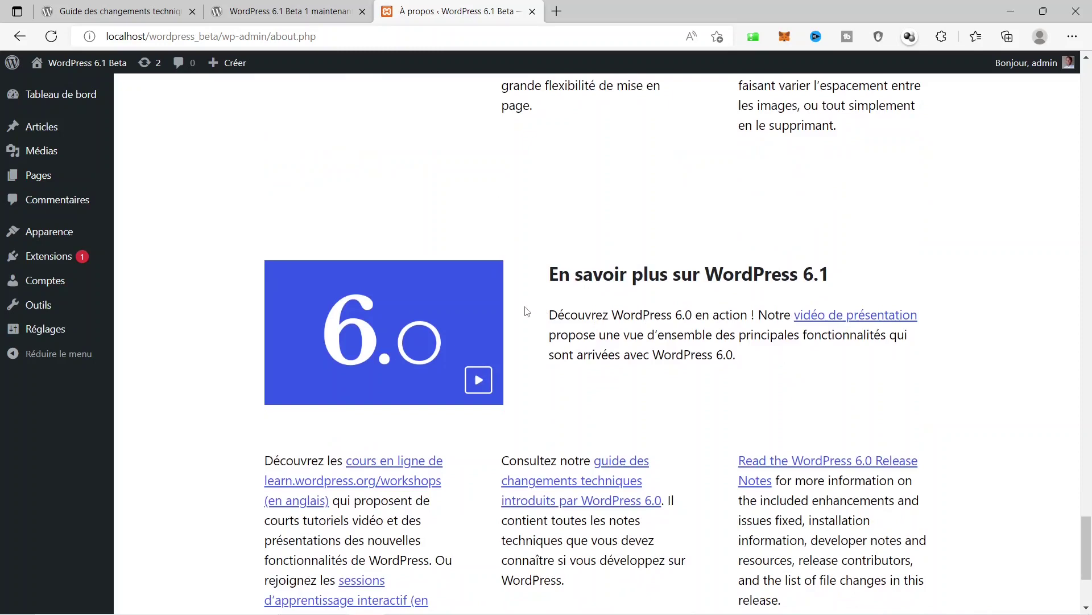
mouse_move(50, 235)
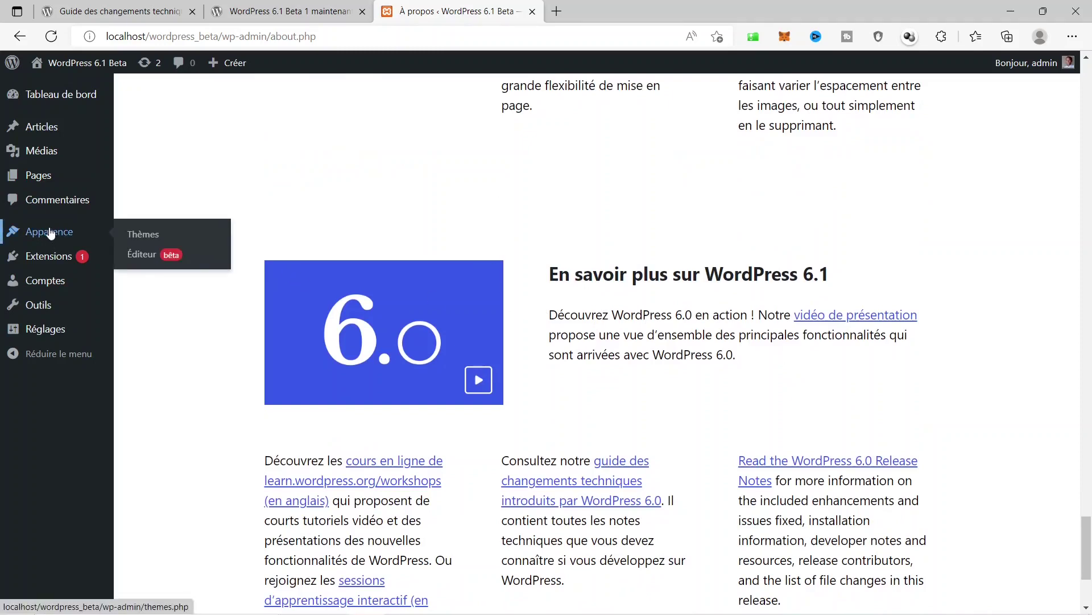
Check Apparence > Thèmes shows Twenty Twenty-Three active, then open the public site in a new tab.
left_click(148, 236)
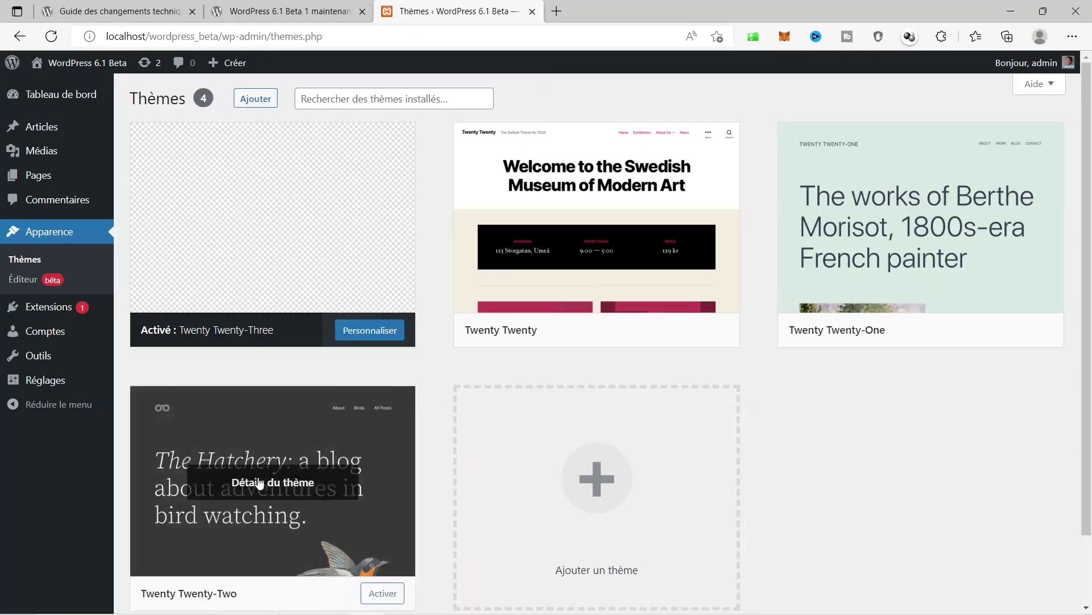
scroll(468, 415, "down", 1)
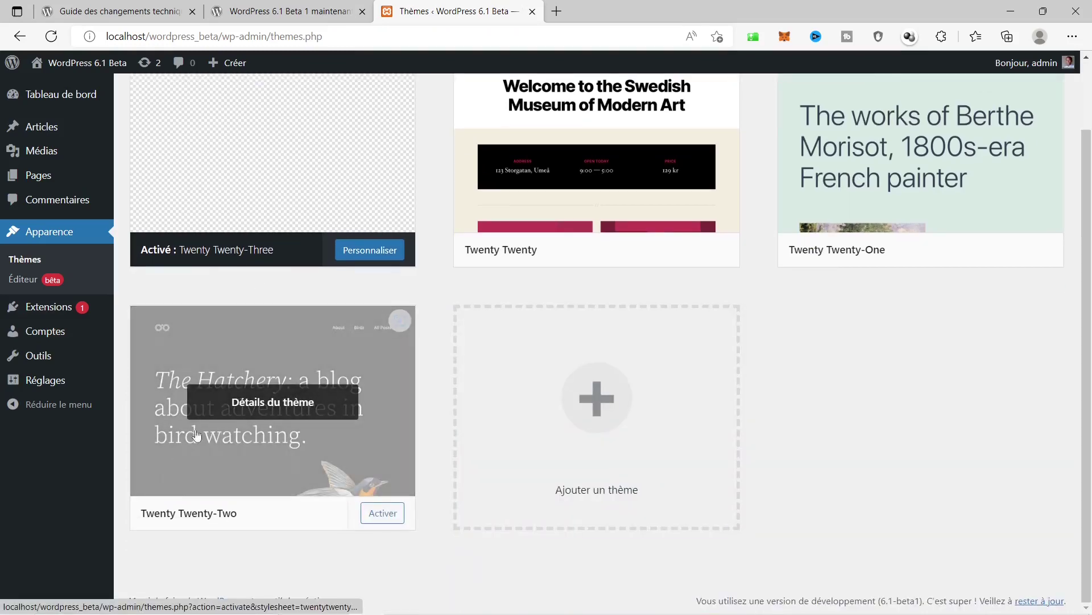
scroll(515, 430, "up", 1)
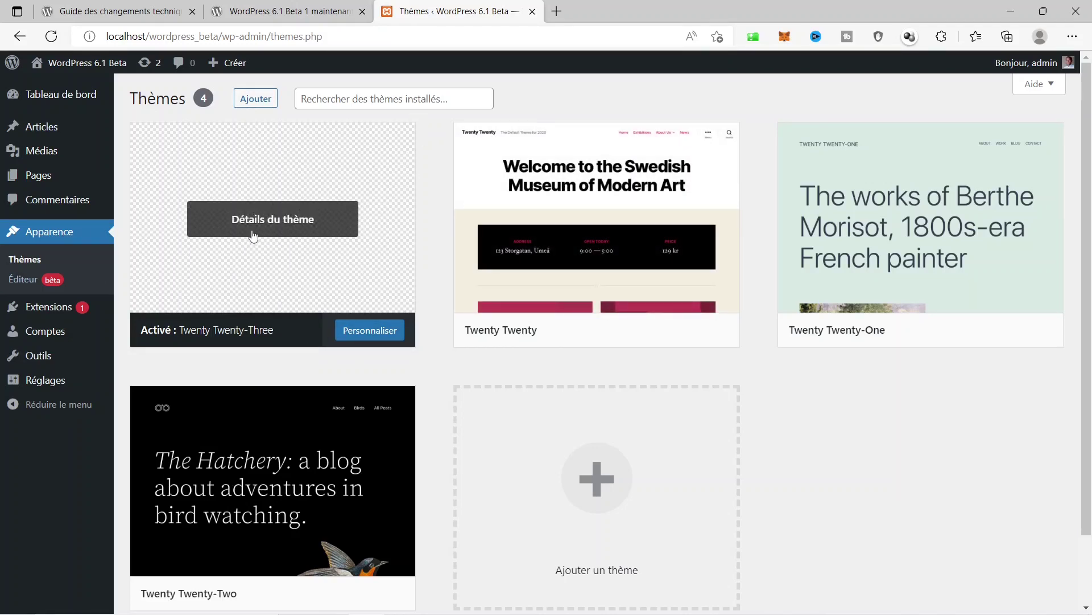
right_click(73, 71)
left_click(116, 84)
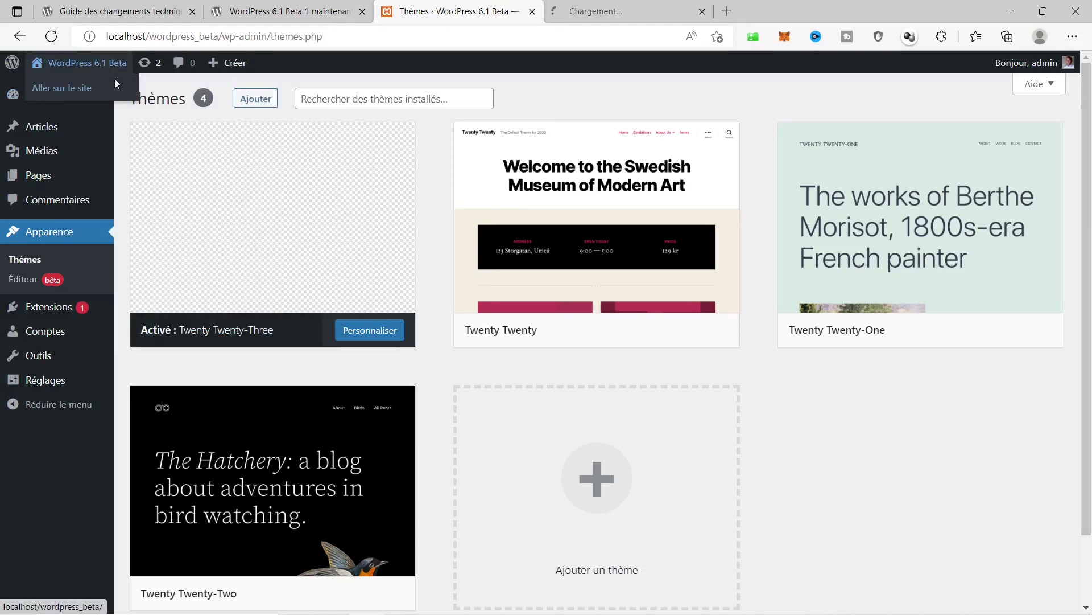
Browse the live Twenty Twenty-Three home page, including its Mindblown heading.
left_click(647, 14)
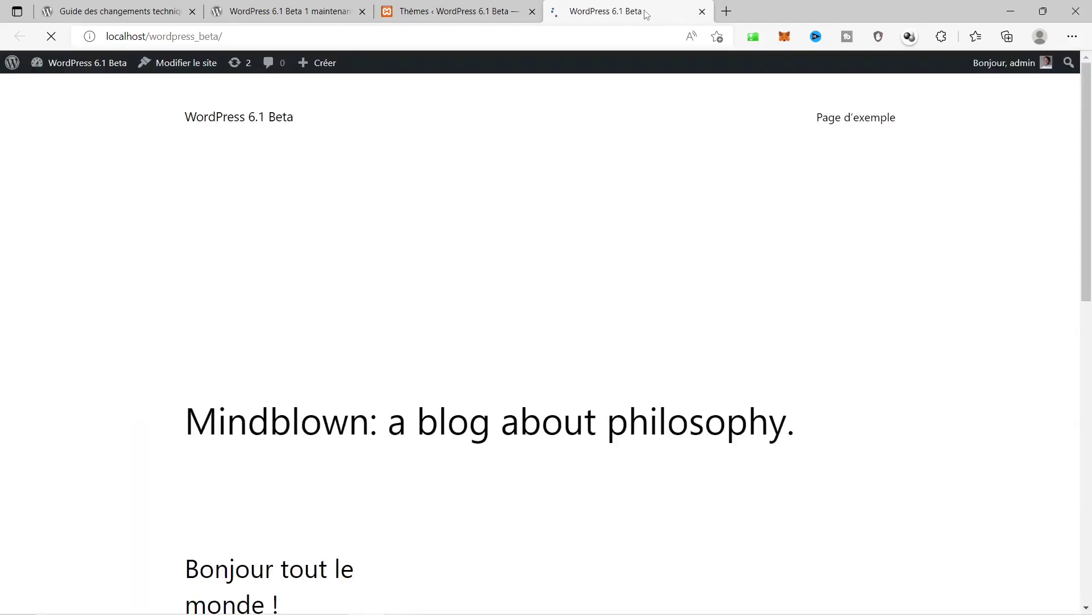
scroll(222, 125, "down", 7)
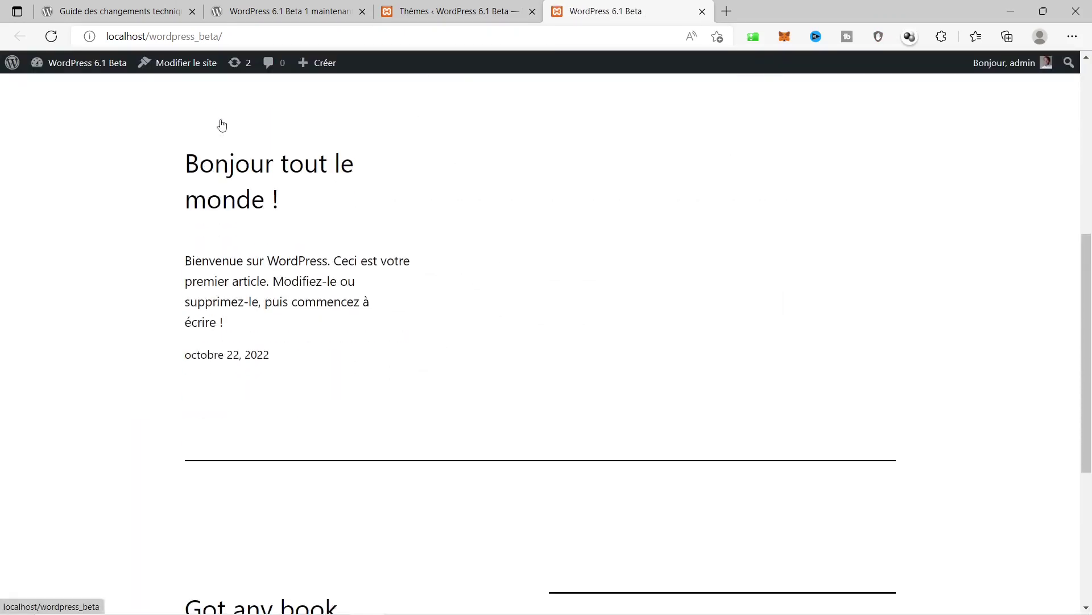
scroll(594, 144, "down", 5)
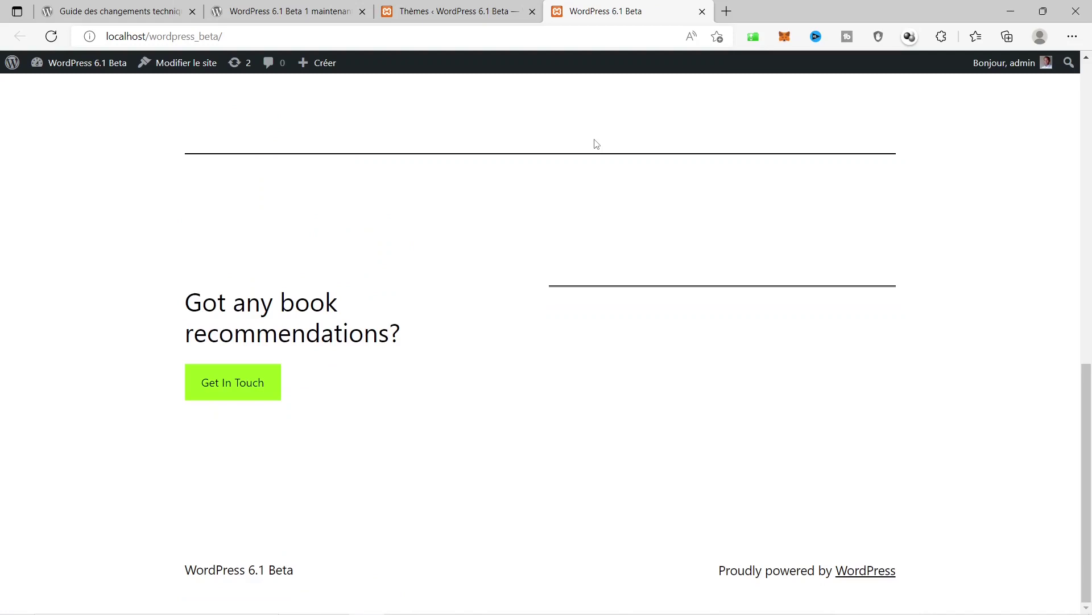
scroll(438, 288, "up", 12)
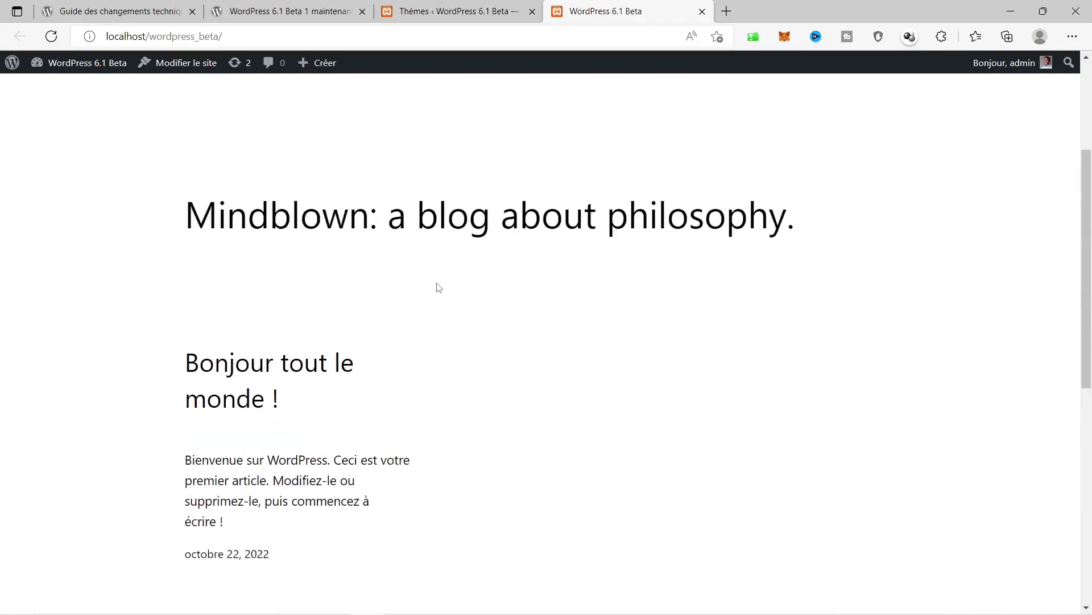
left_click(449, 12)
left_click(599, 6)
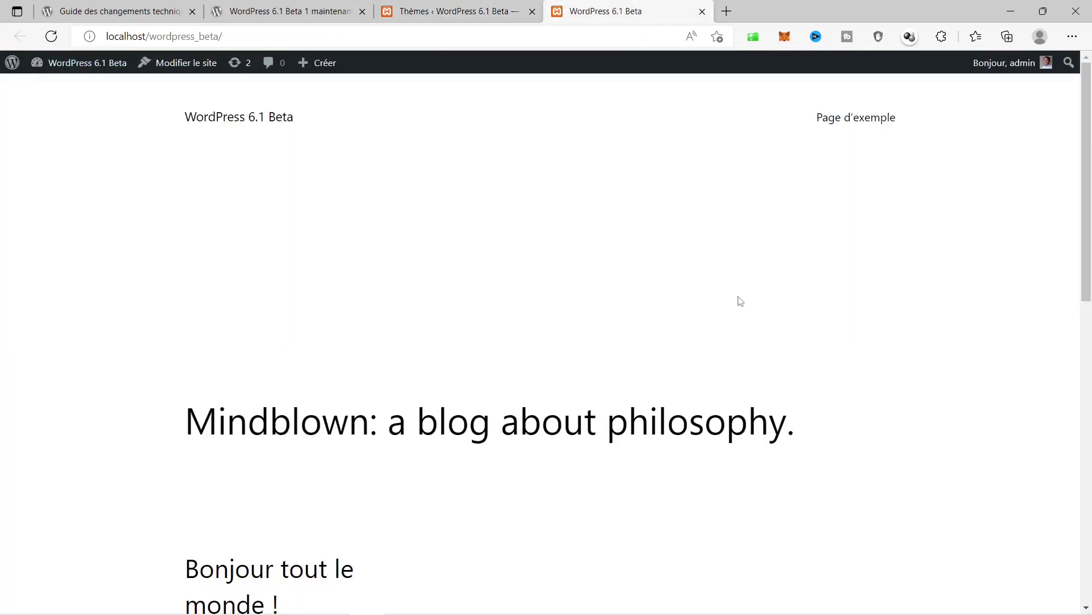
scroll(740, 300, "down", 4)
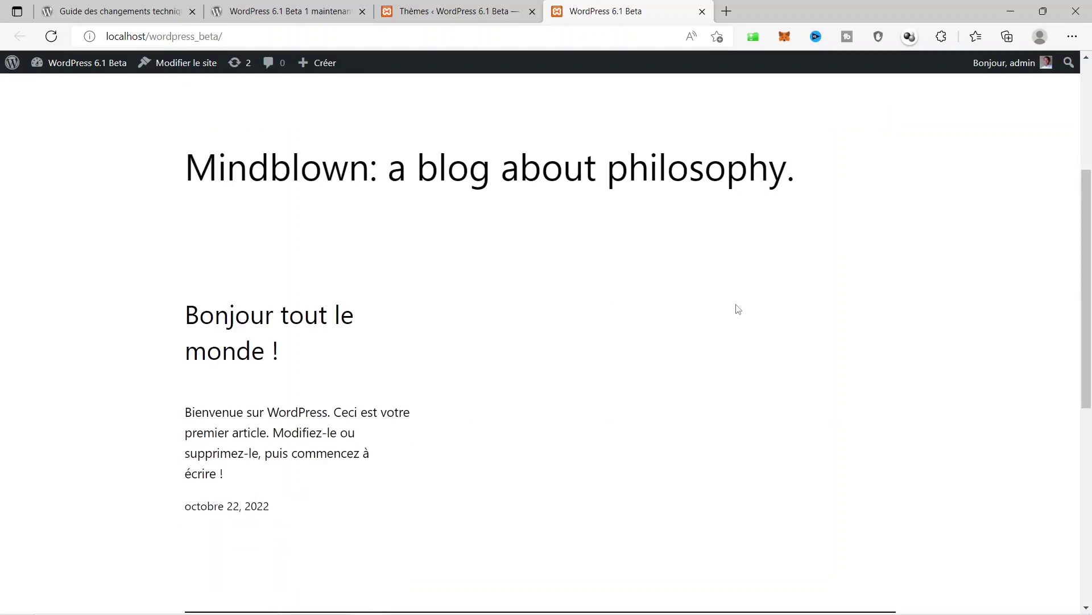
scroll(738, 308, "up", 4)
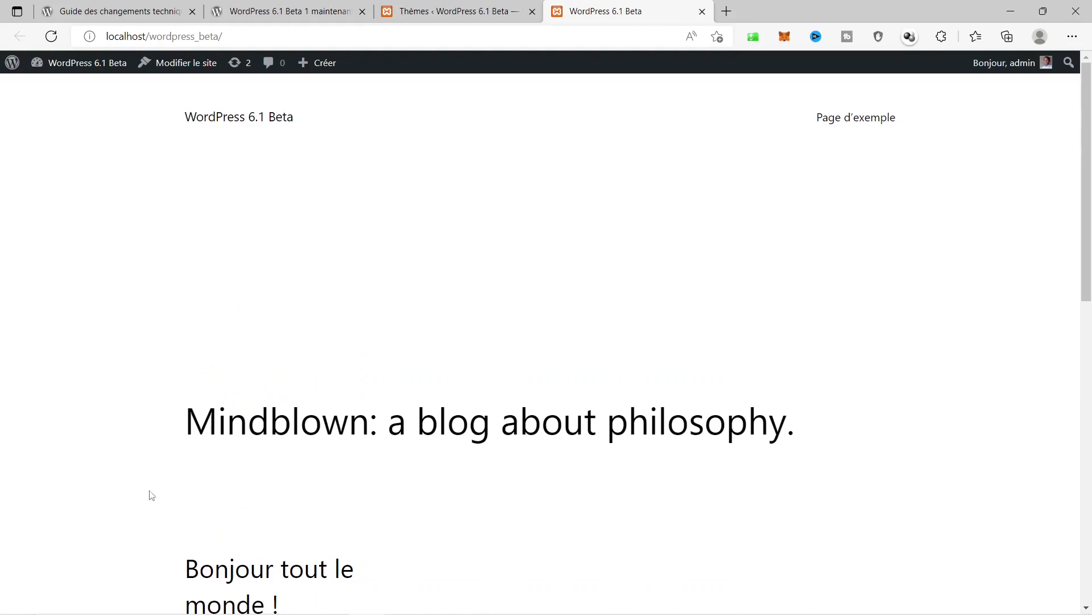
left_click_drag(185, 410, 821, 415)
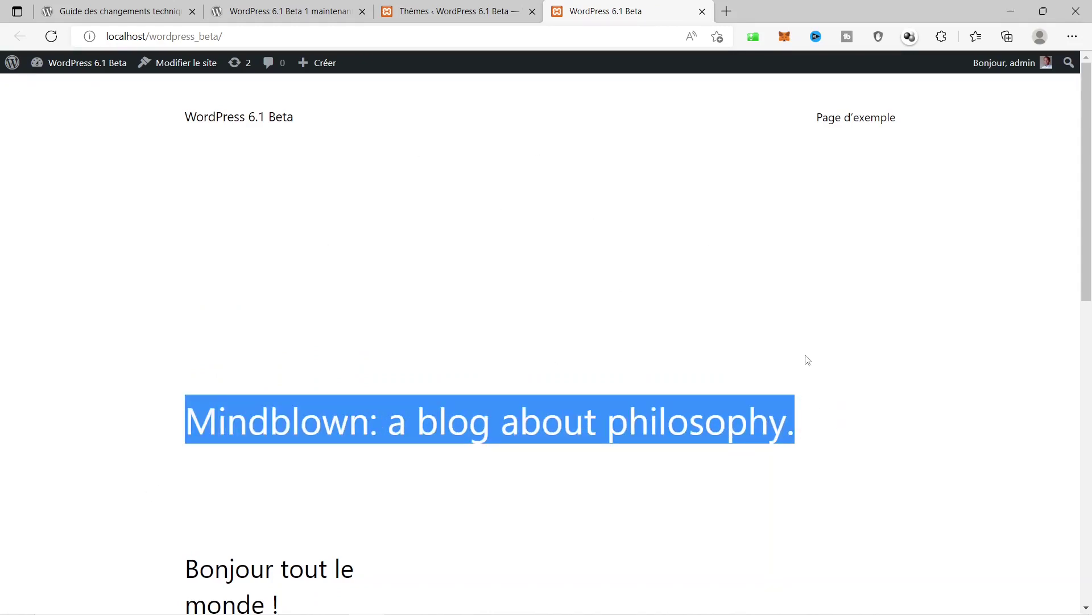
scroll(808, 359, "down", 8)
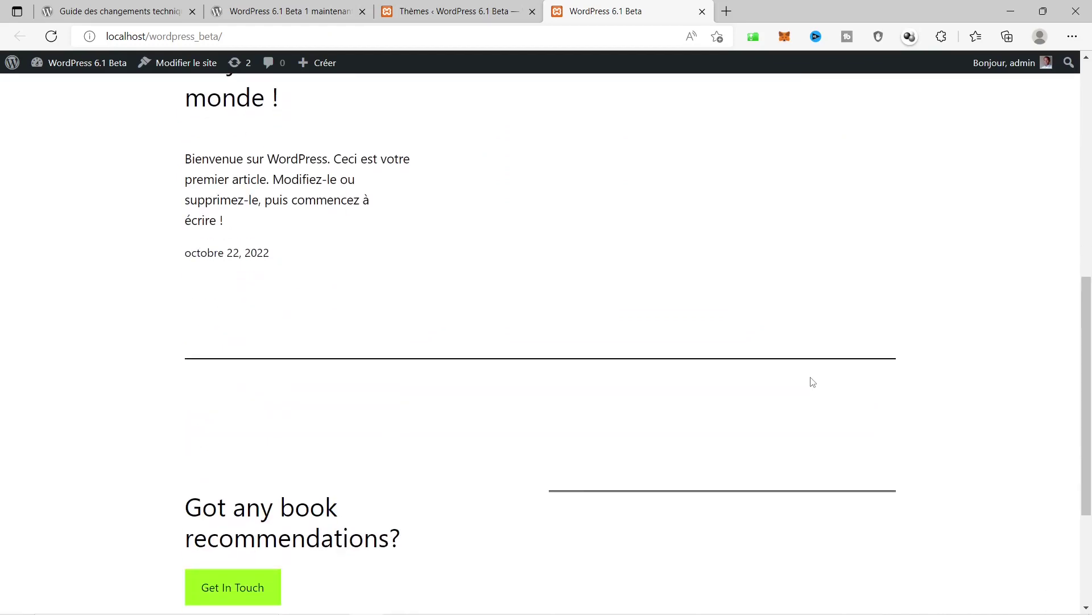
scroll(813, 382, "down", 3)
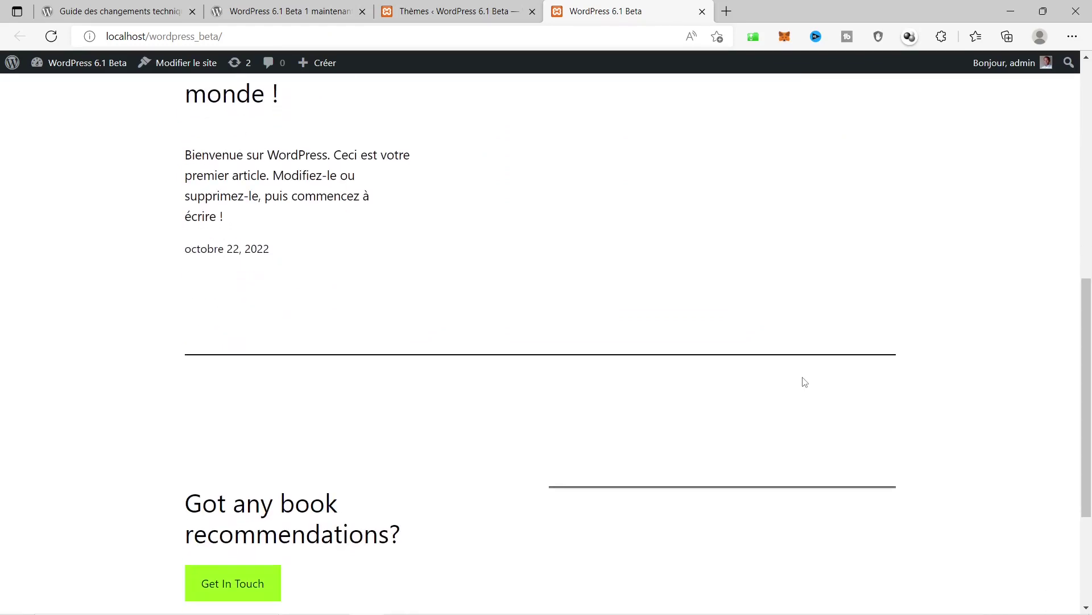
scroll(280, 361, "up", 9)
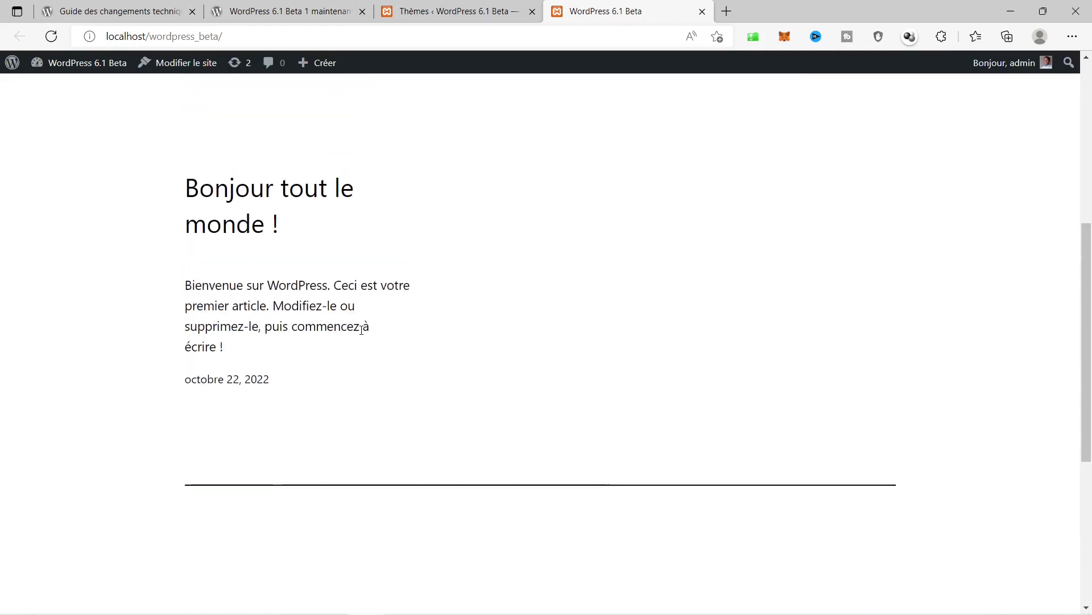
Read the 'Bonjour tout le monde !' post, then return to the Thèmes admin tab.
left_click(265, 454)
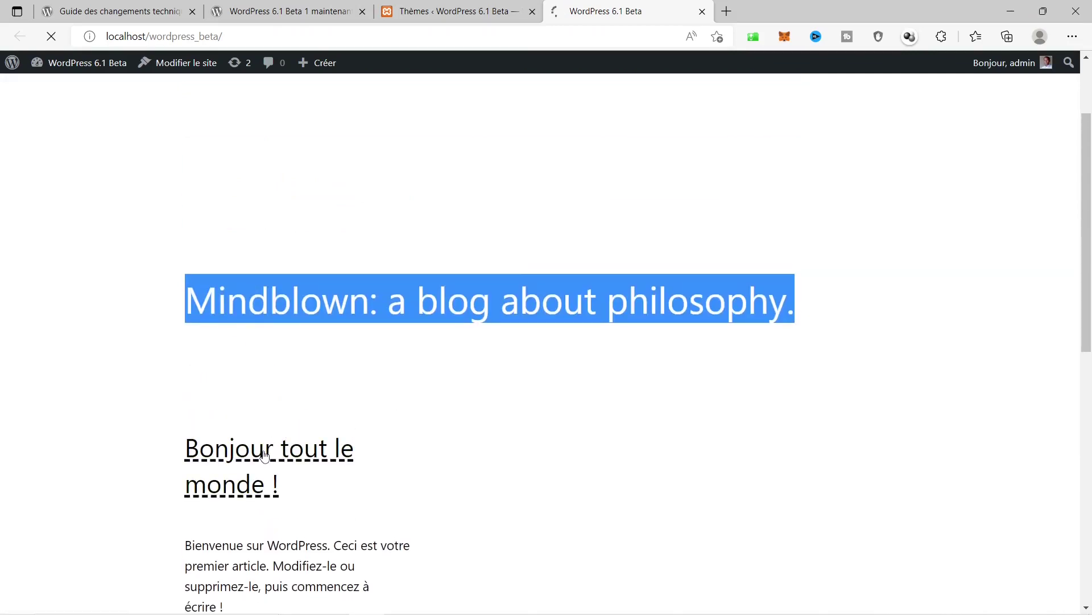
scroll(604, 353, "down", 15)
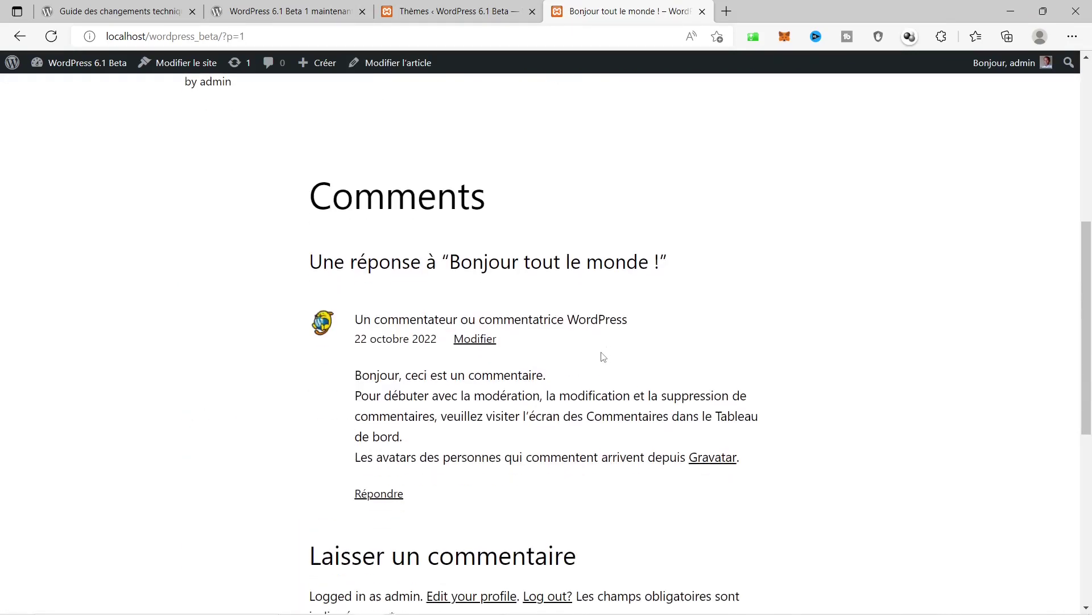
scroll(602, 353, "up", 15)
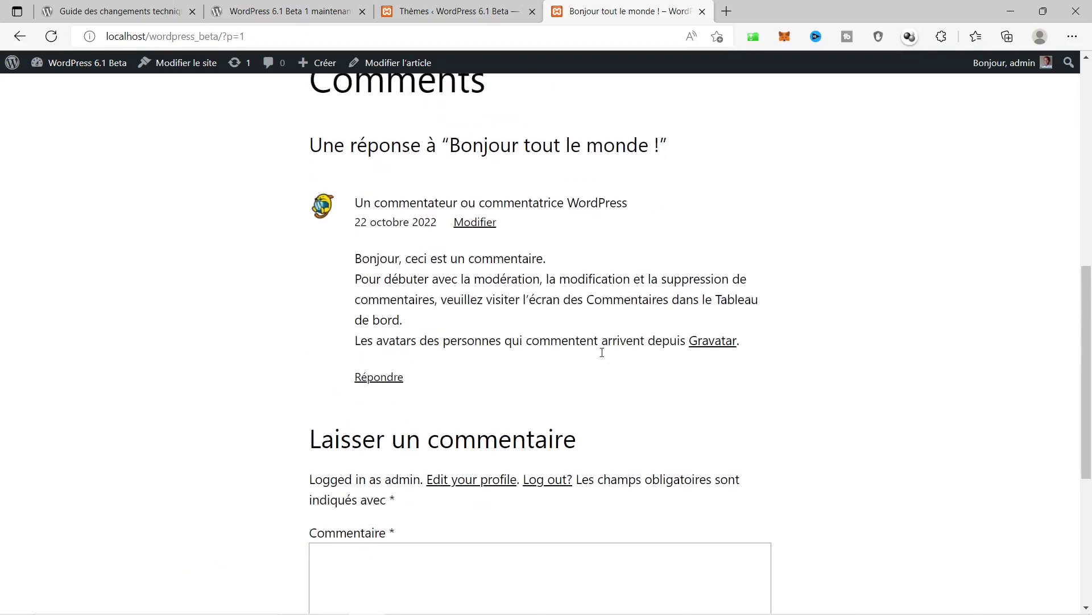
left_click(395, 6)
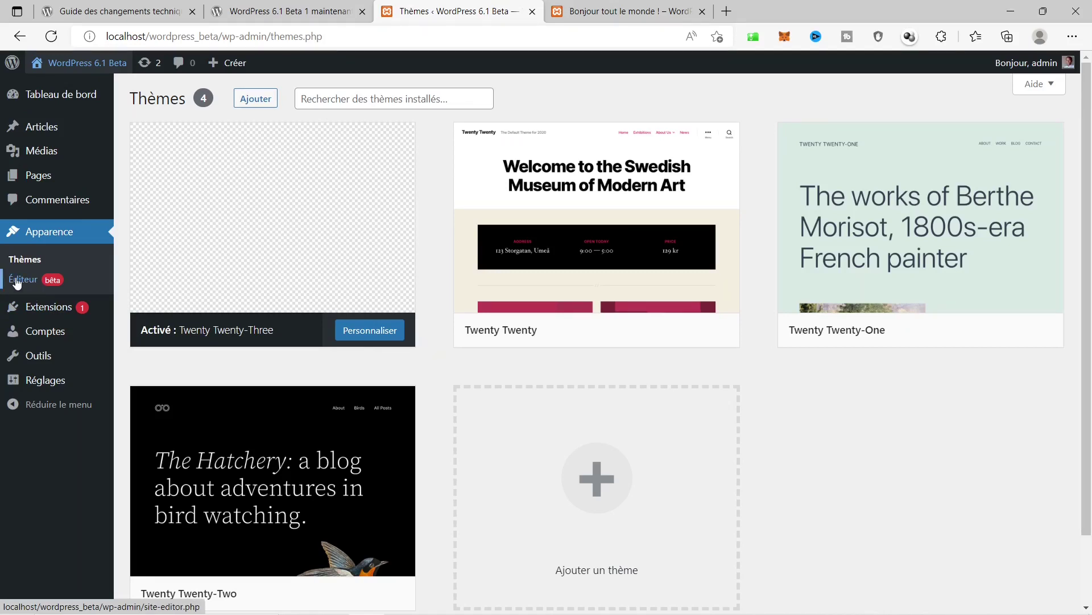
Open the site editor and delete the Mindblown heading block from the Accueil home template.
left_click(18, 281)
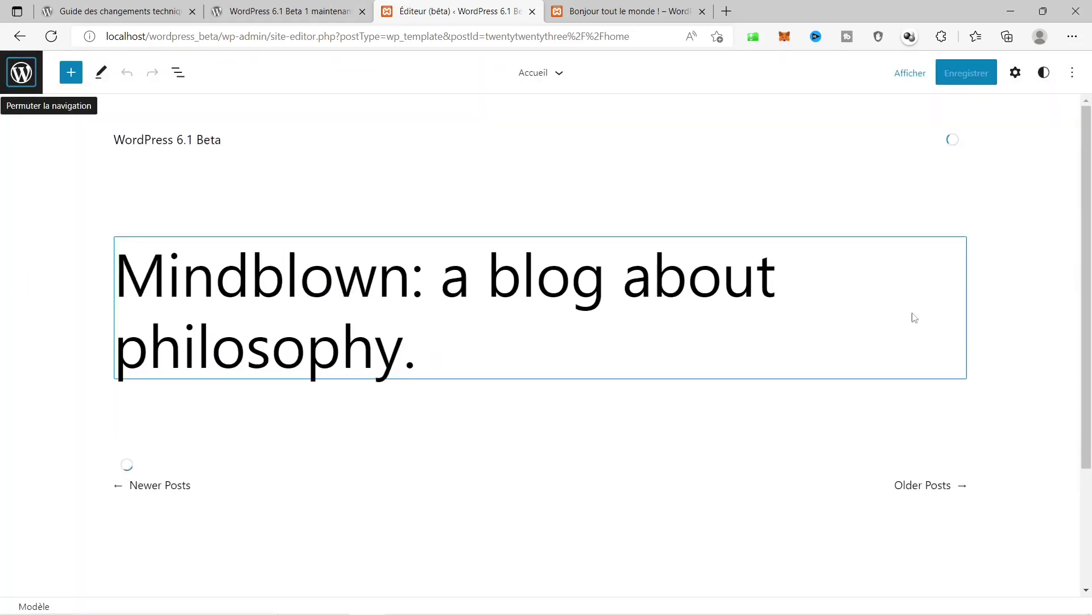
left_click(636, 276)
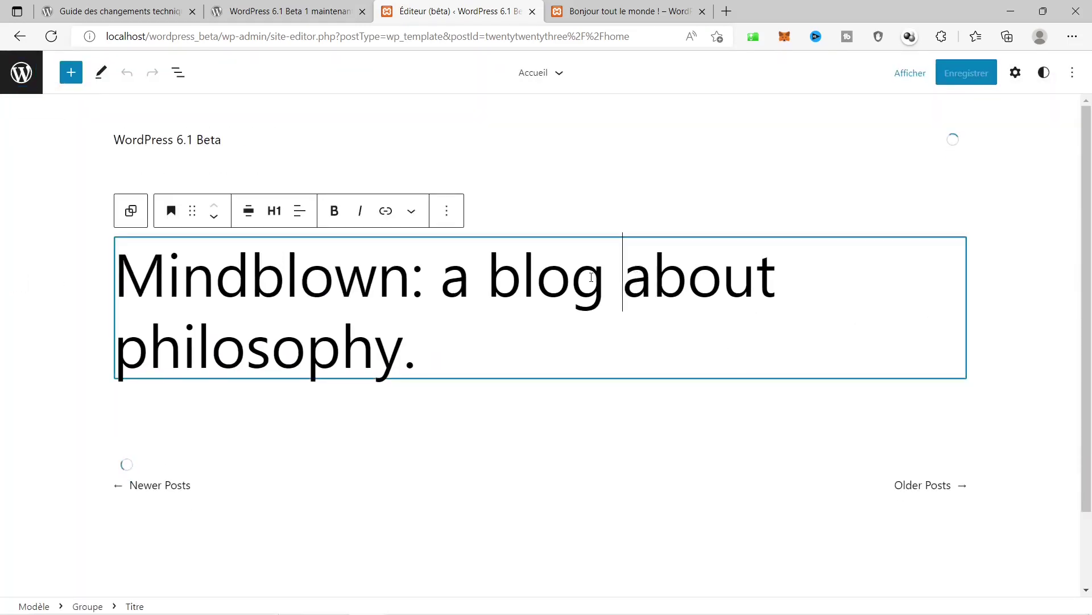
left_click(449, 213)
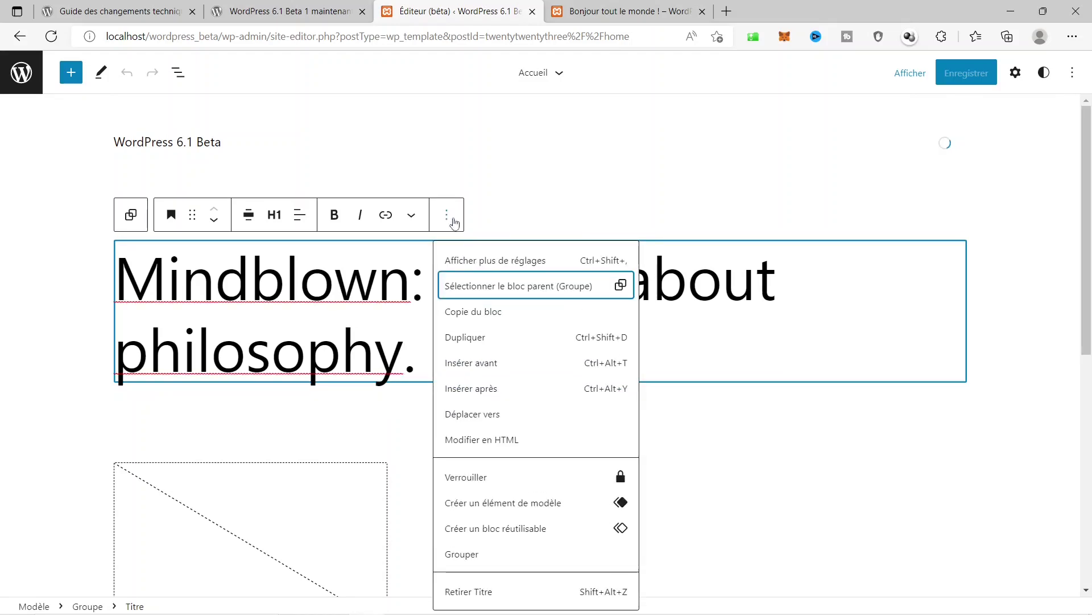
key("Escape")
left_click(444, 209)
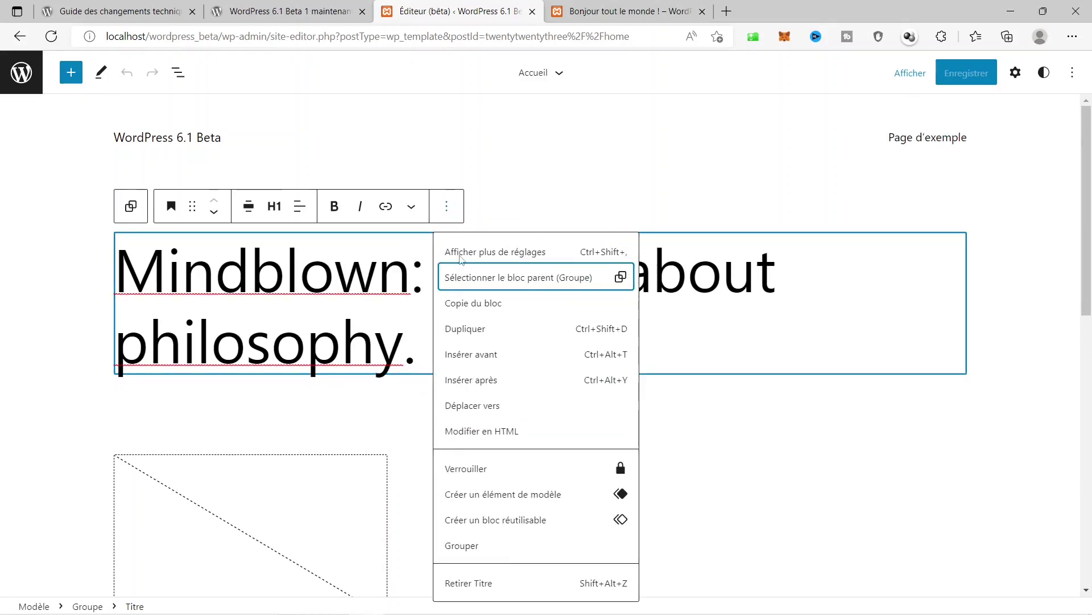
left_click(504, 587)
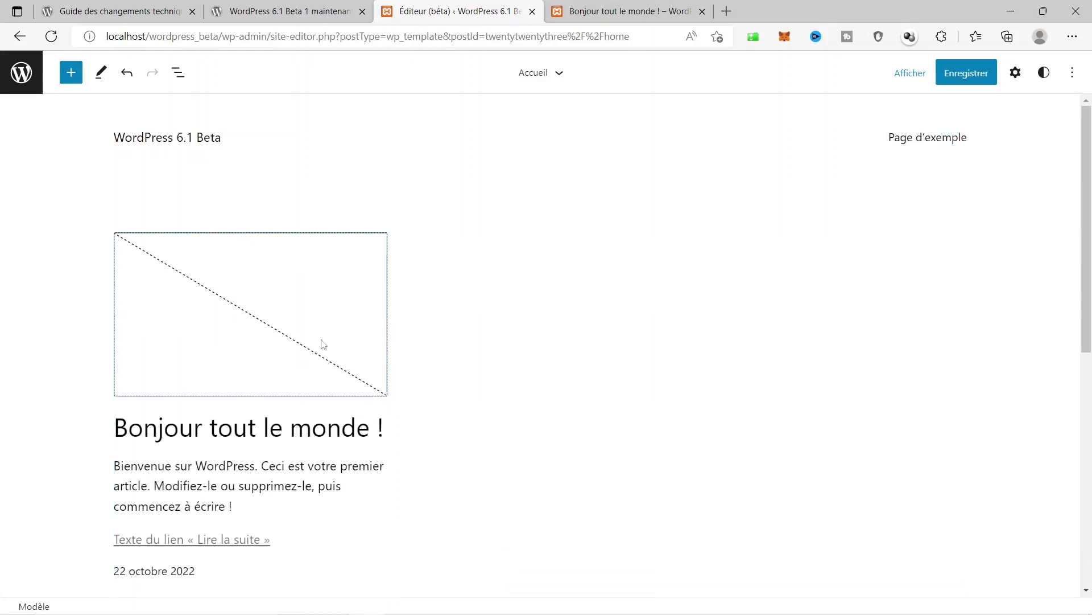
Remove the Get In Touch button and the empty button left behind.
scroll(506, 285, "down", 4)
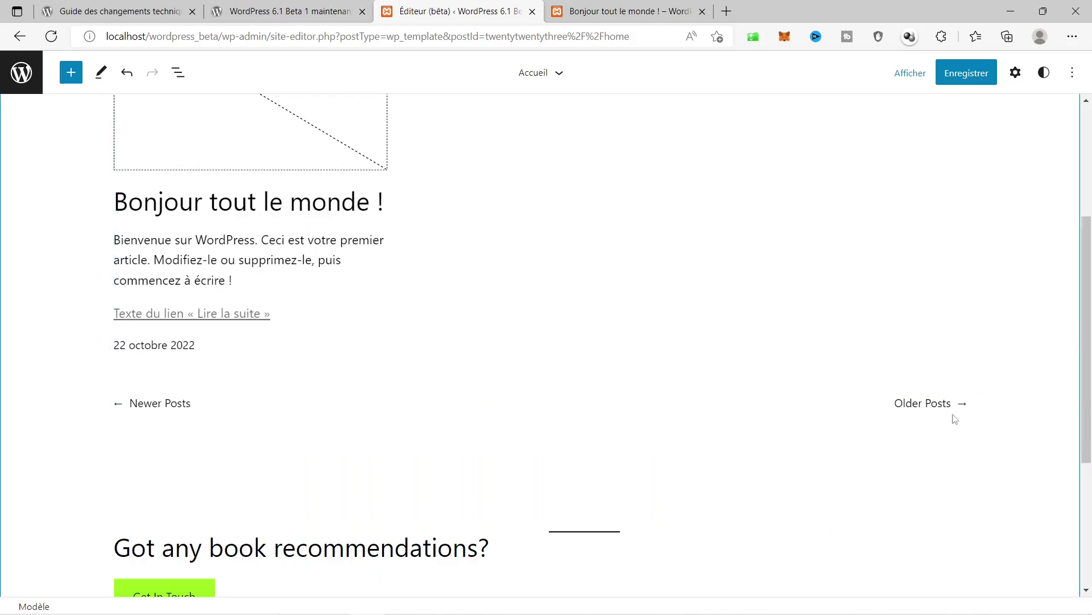
scroll(805, 370, "down", 4)
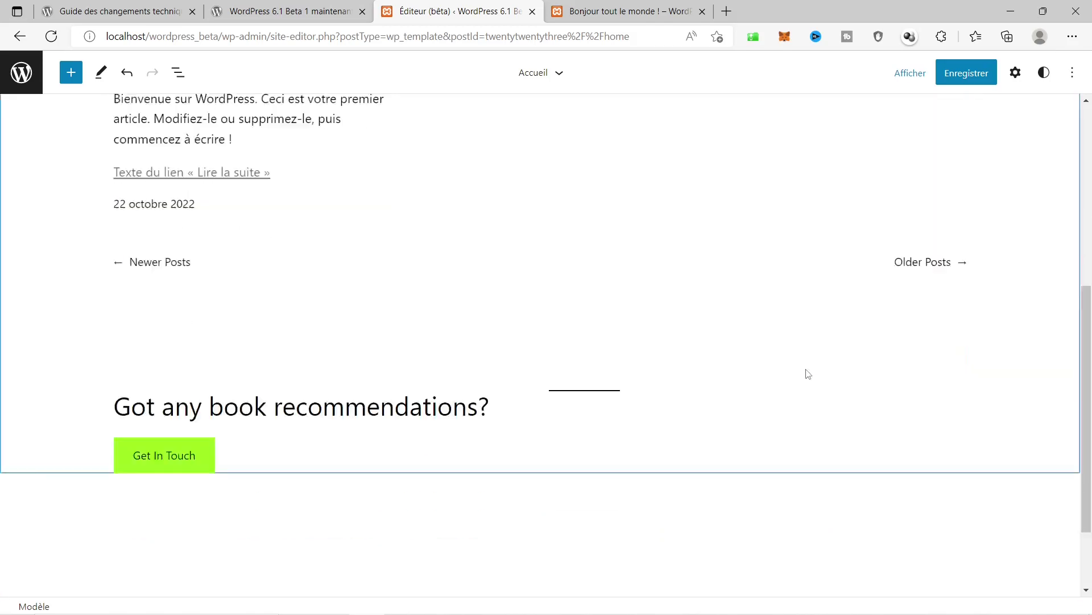
left_click(176, 356)
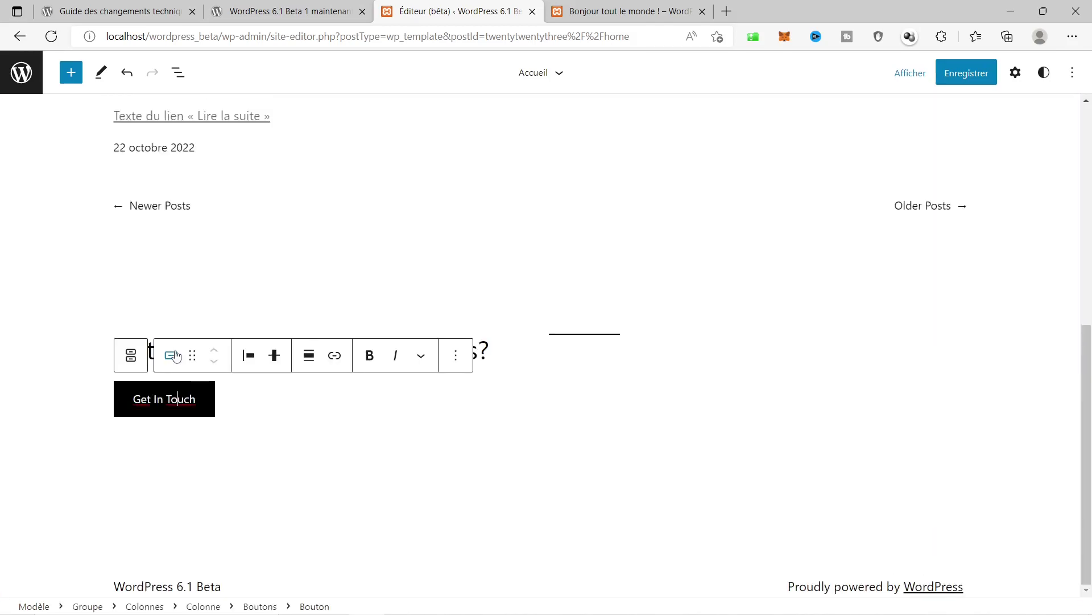
left_click(455, 370)
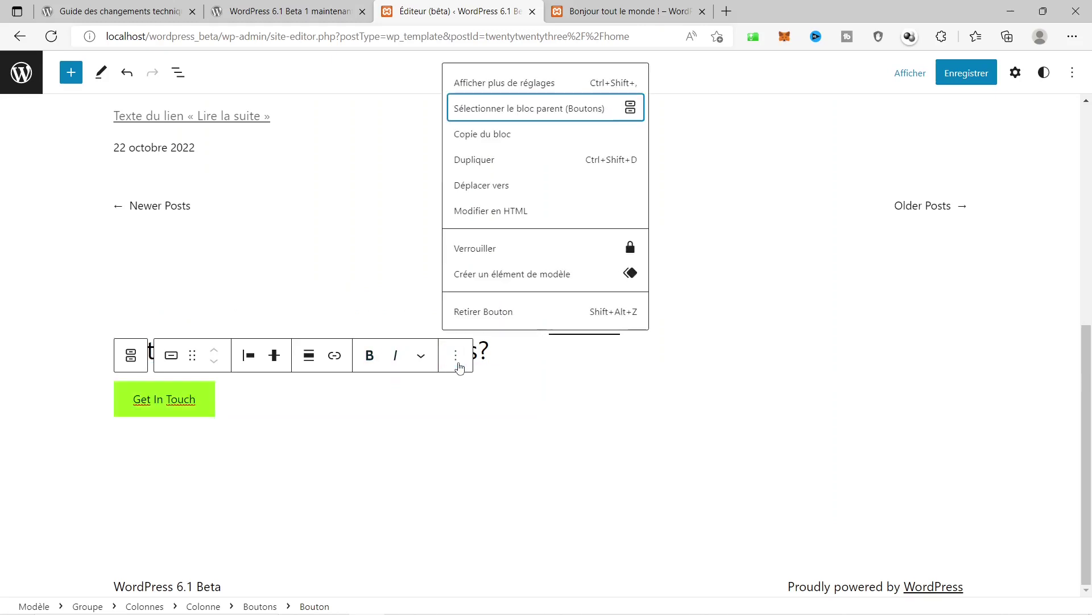
left_click(492, 313)
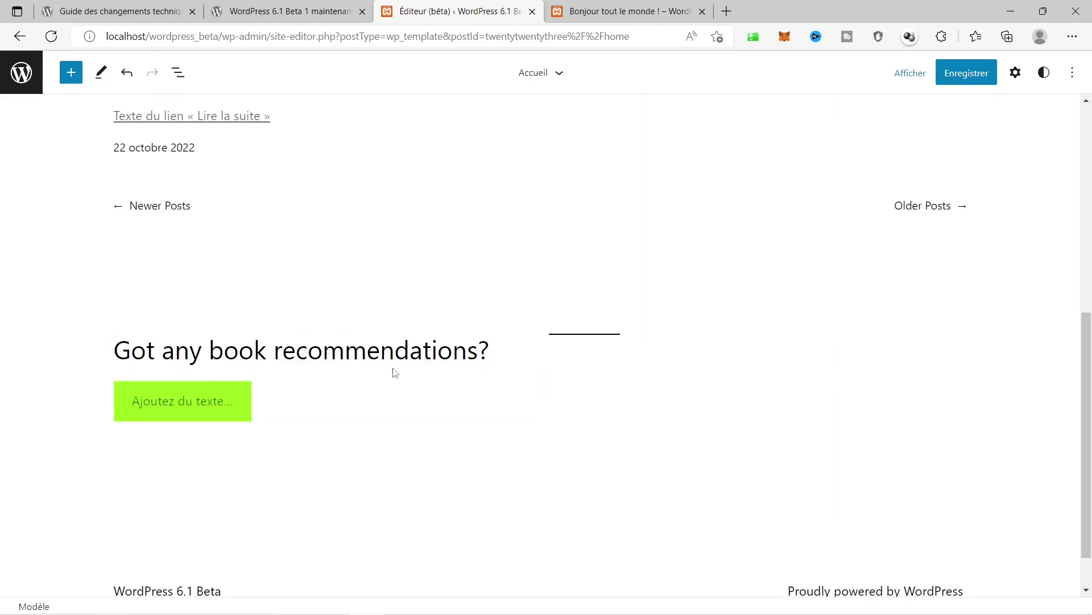
left_click(327, 399)
left_click(456, 356)
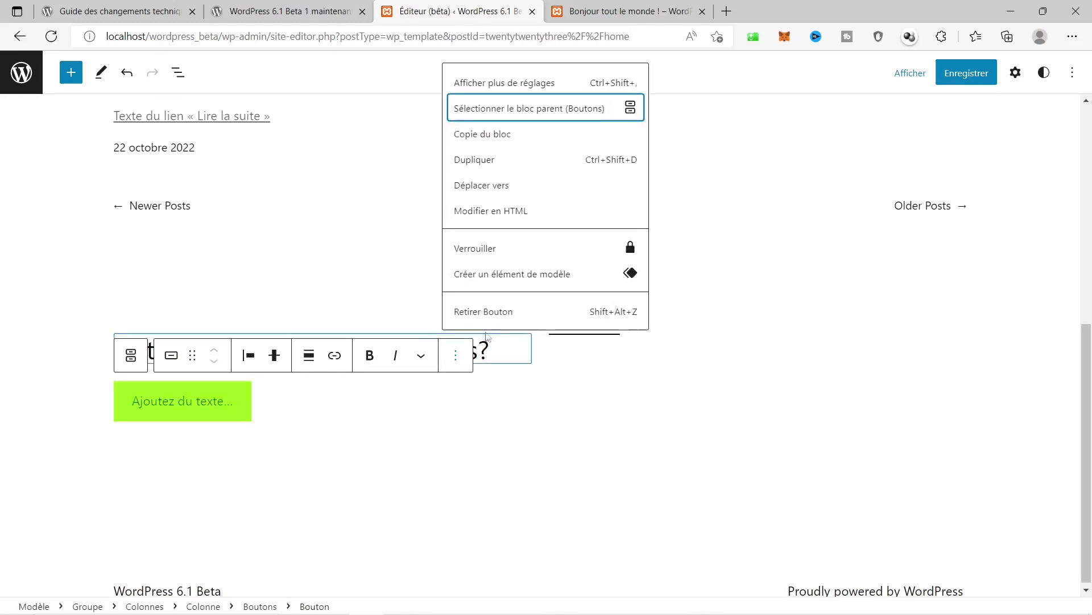
left_click(500, 312)
Remove the 'Got any book recommendations?' heading block.
left_click(458, 362)
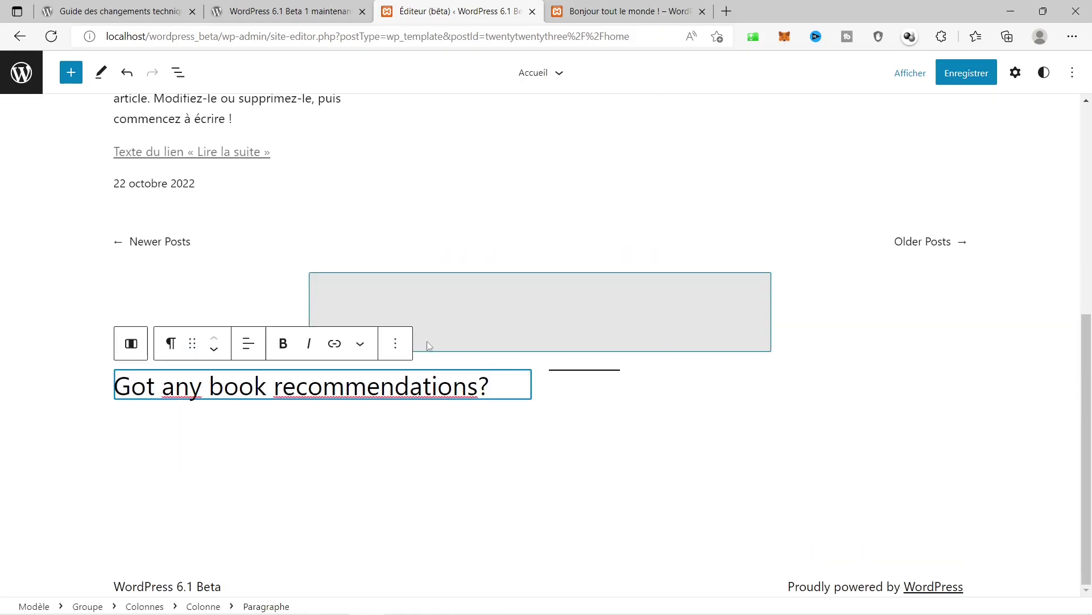
left_click(396, 349)
scroll(464, 302, "down", 2)
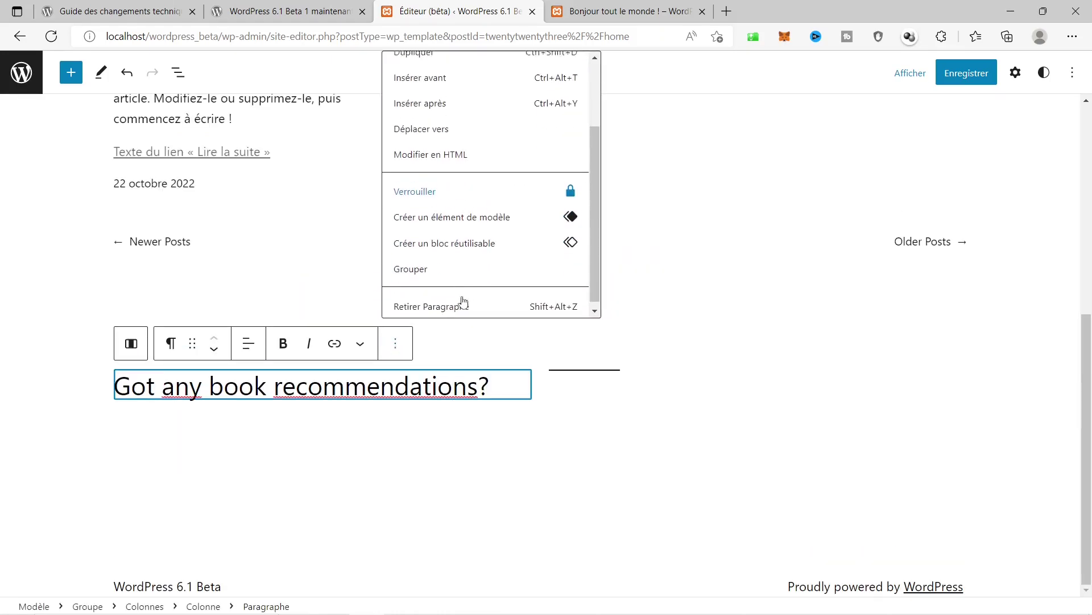
left_click(415, 303)
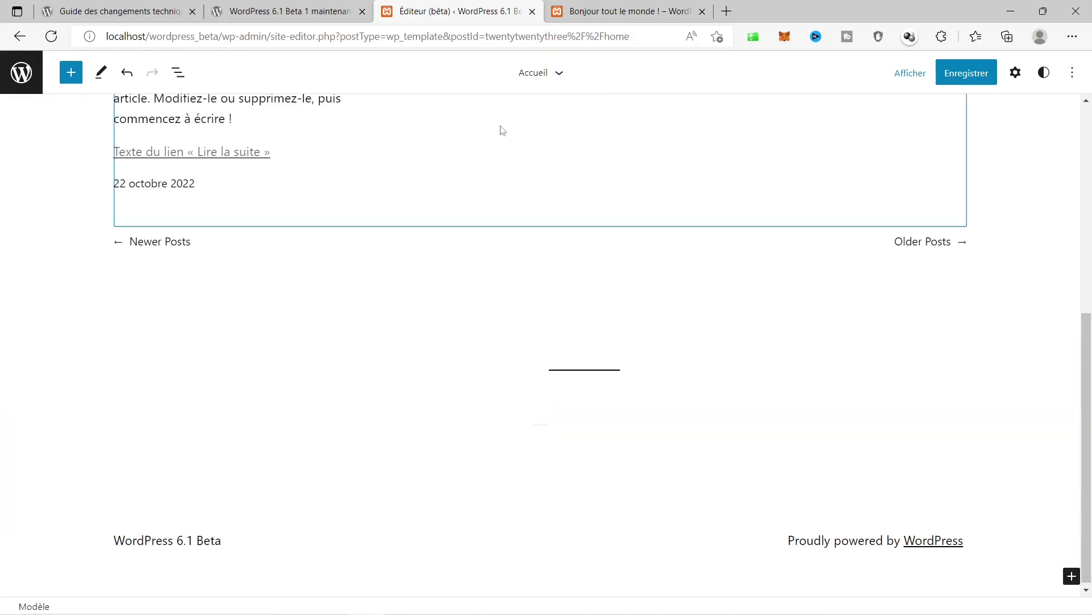
scroll(500, 128, "up", 7)
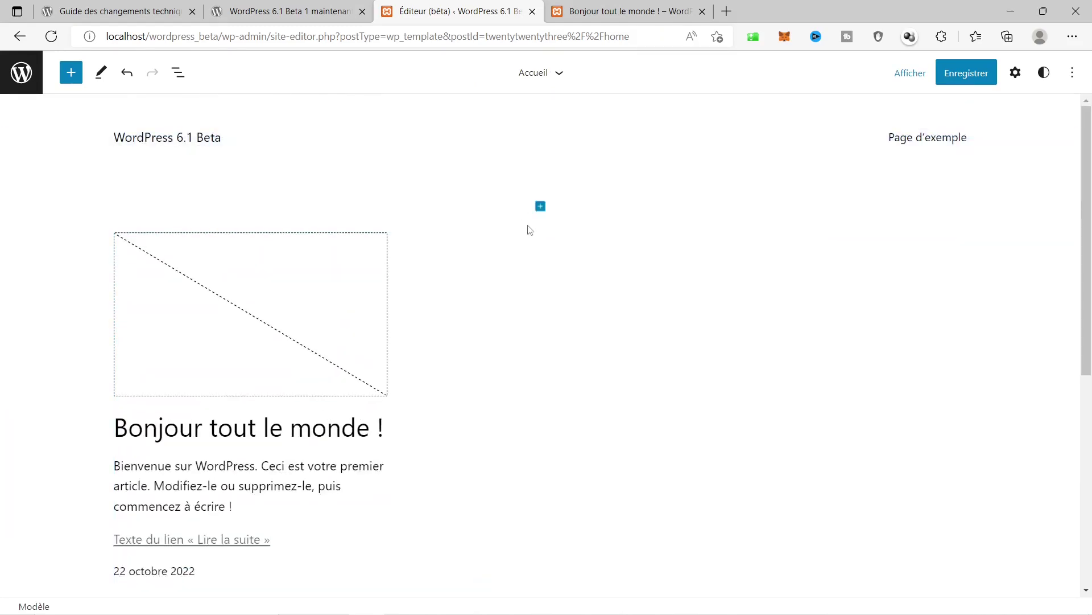
Insert the 'Image sur couleur unie avec description' pattern below the header, found by searching 'im'.
left_click(542, 207)
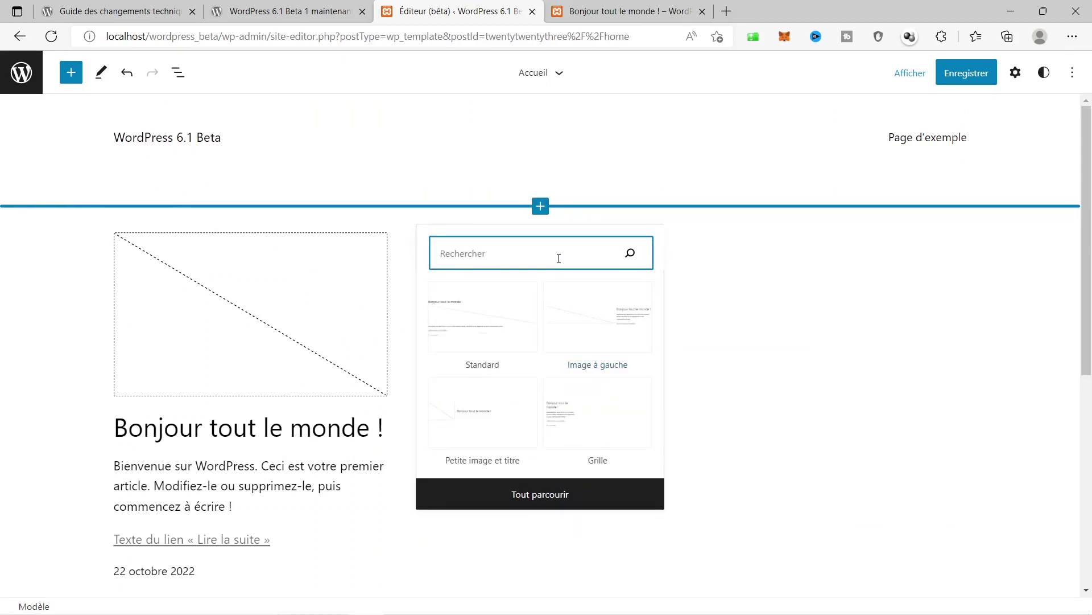
type("image")
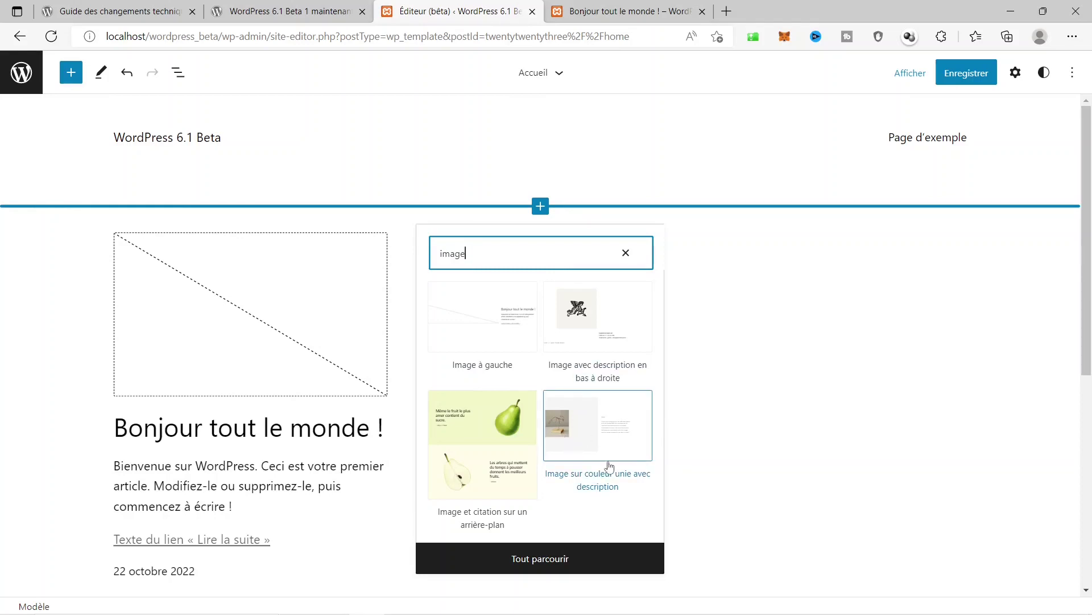
left_click(593, 436)
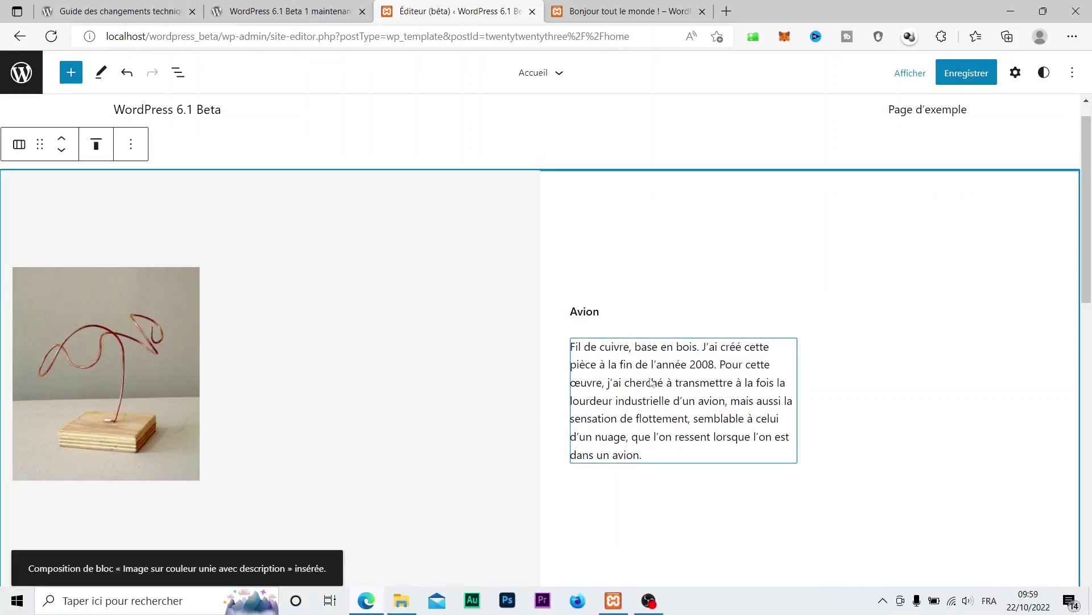
Select the wire sculpture image and choose to replace it with an upload from the computer.
left_click(152, 334)
scroll(130, 311, "down", 1)
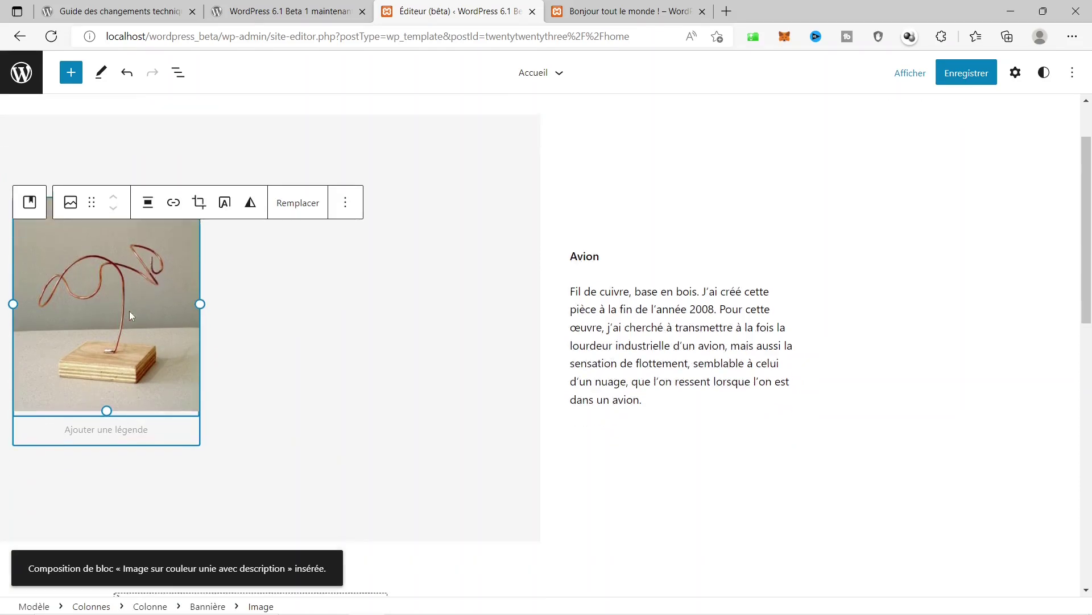
scroll(129, 310, "down", 2)
scroll(134, 335, "up", 3)
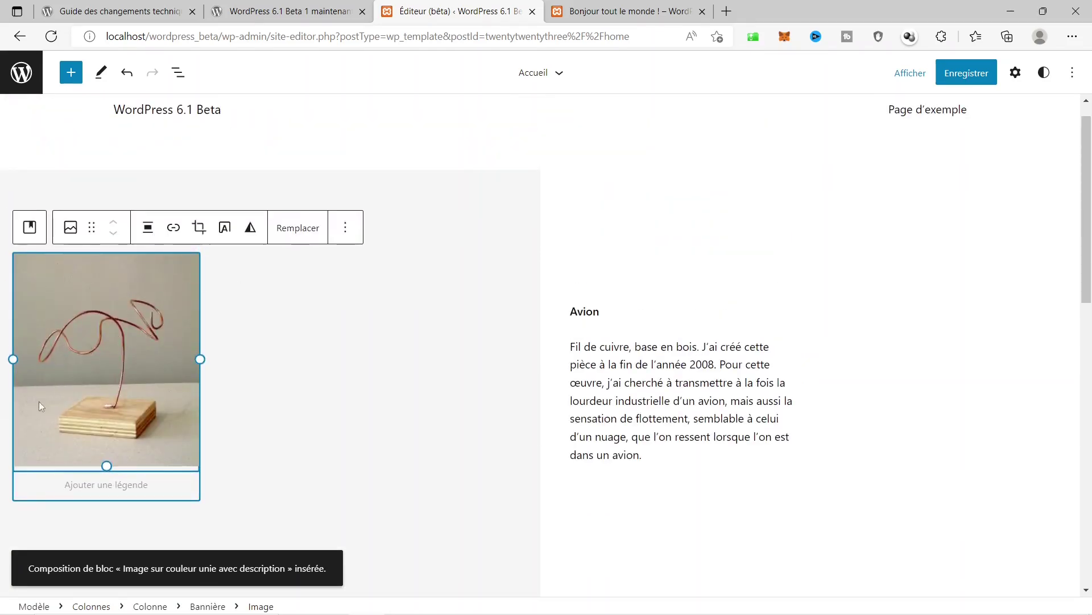
left_click(296, 229)
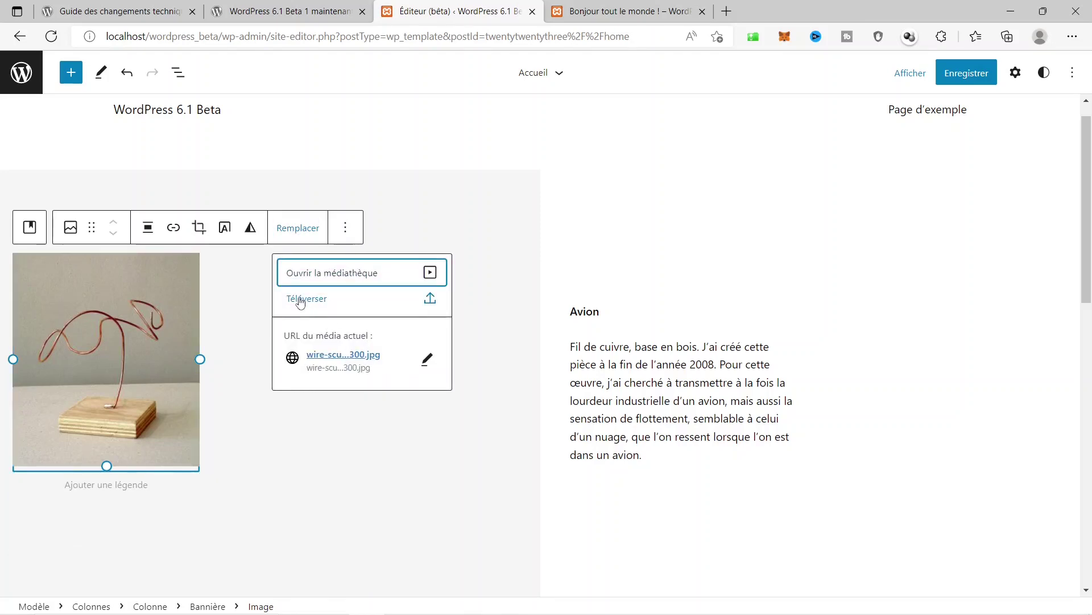
left_click(301, 300)
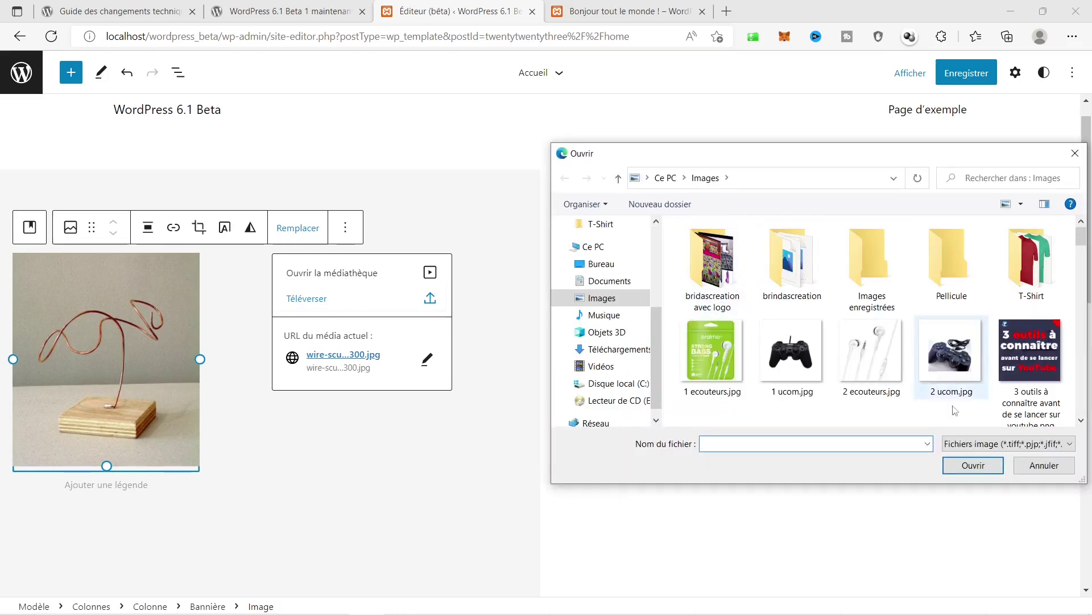
Pick coding-924920_1920.jpg in the Ouvrir dialog as the new image.
scroll(1037, 355, "down", 5)
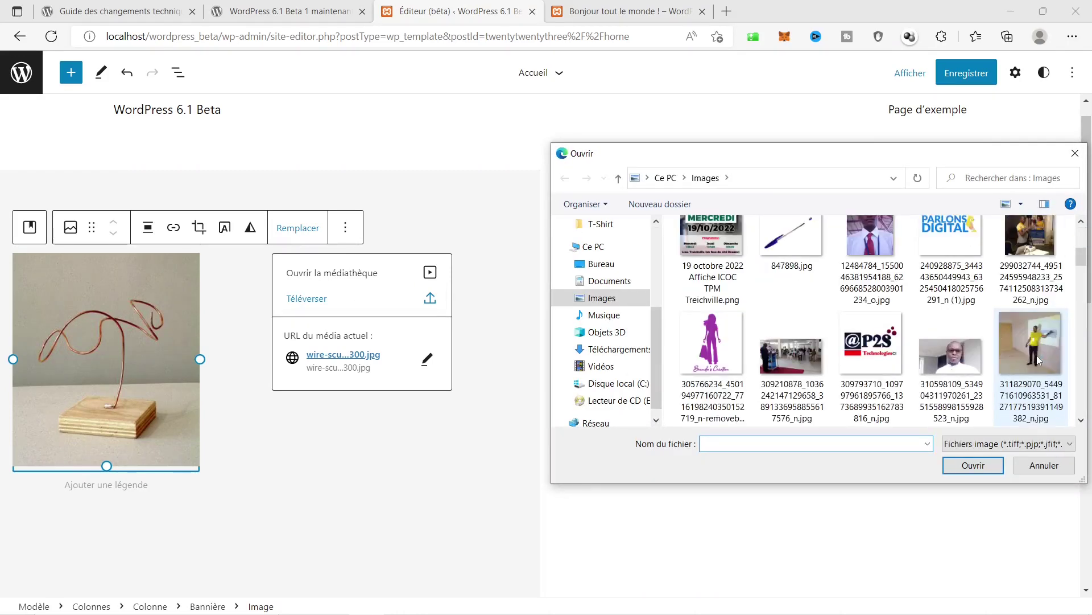
scroll(1038, 360, "down", 6)
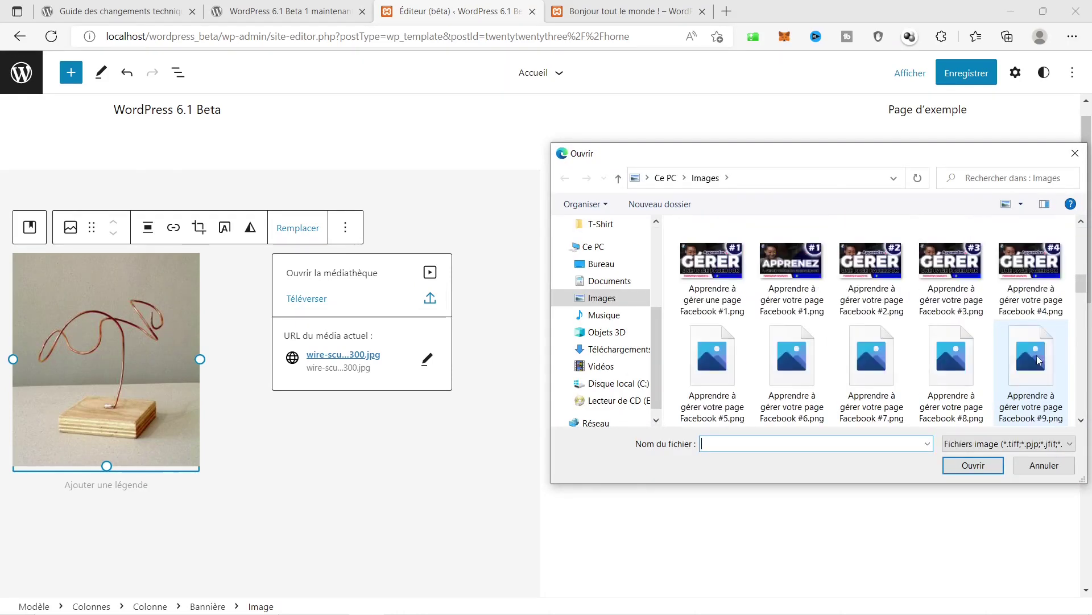
scroll(1039, 359, "down", 3)
scroll(854, 319, "up", 2)
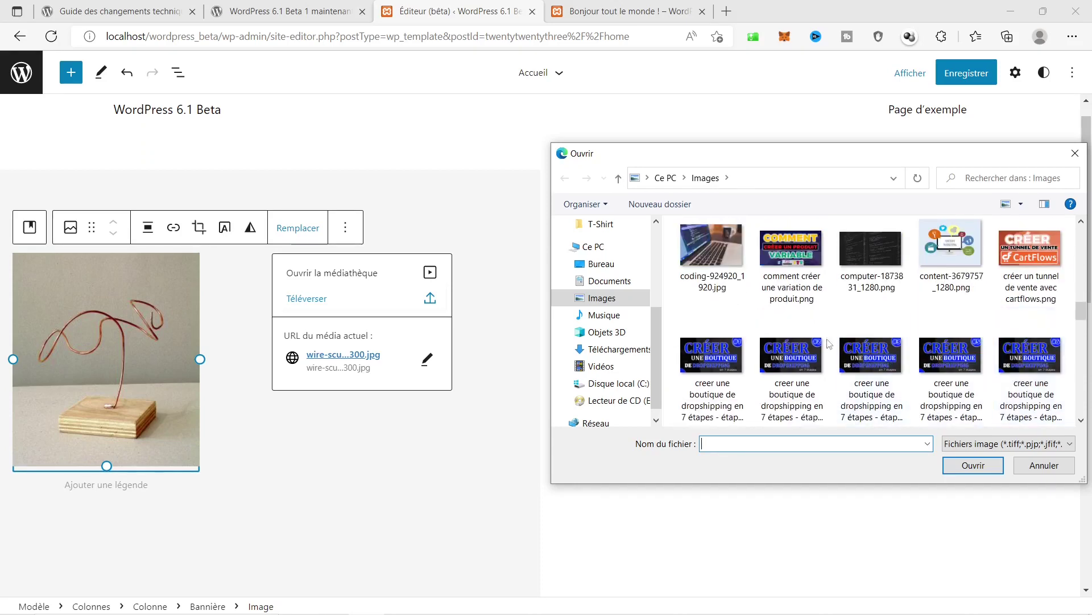
left_click(705, 268)
left_click(961, 465)
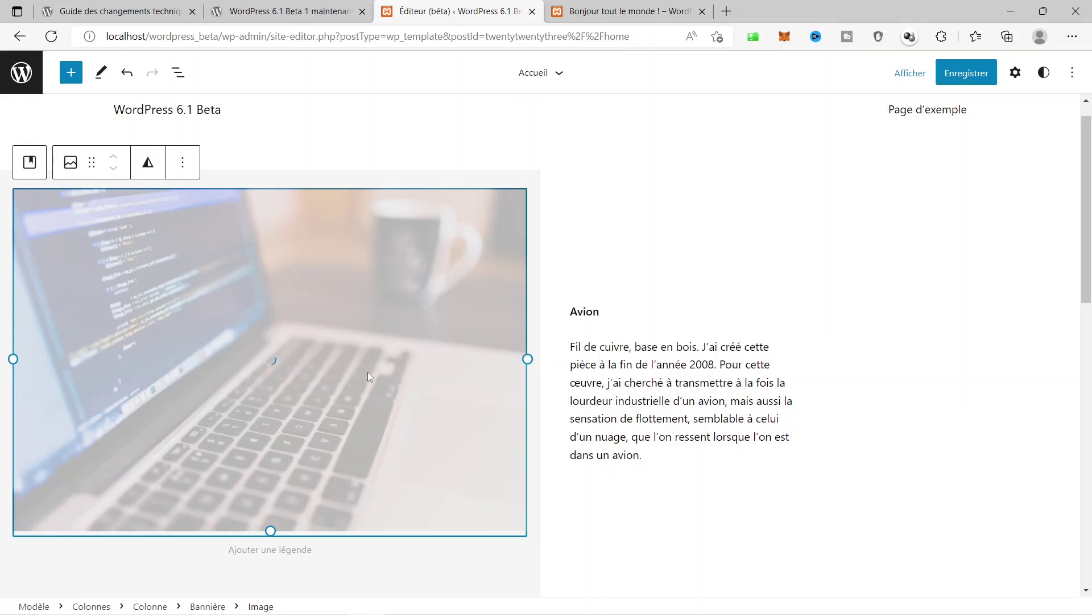
scroll(700, 253, "up", 1)
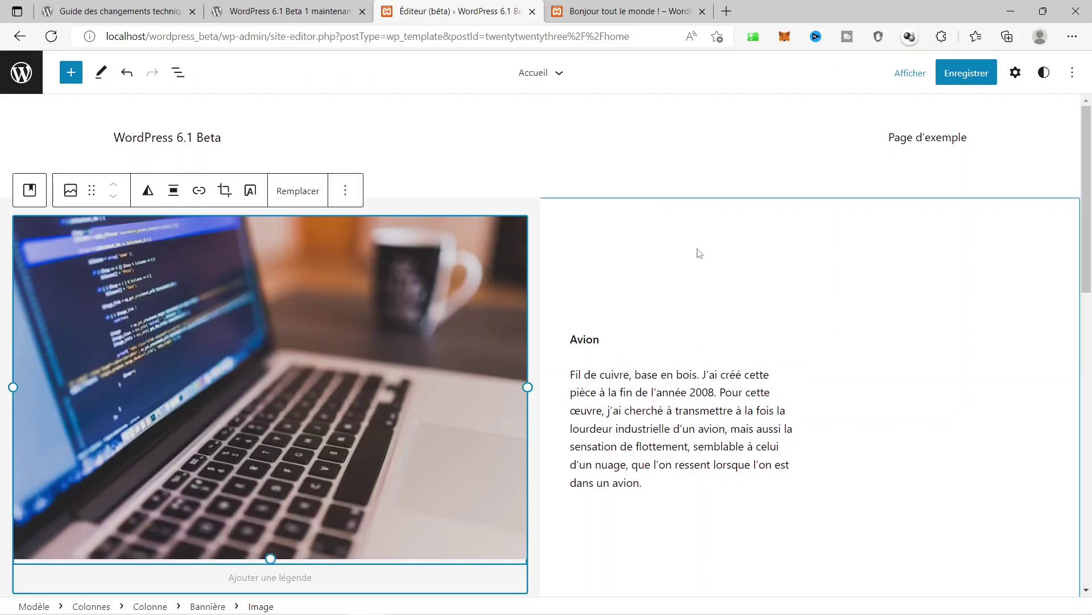
scroll(384, 320, "down", 3)
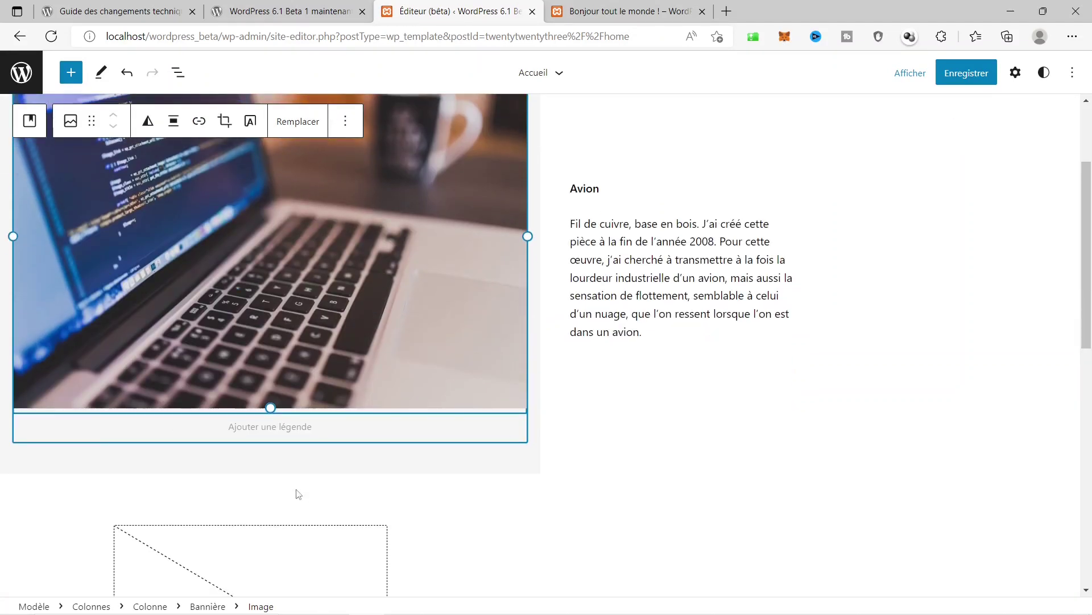
Replace the Avion heading with 'Nous sommes à la pointe de la technologie'.
double_click(690, 190)
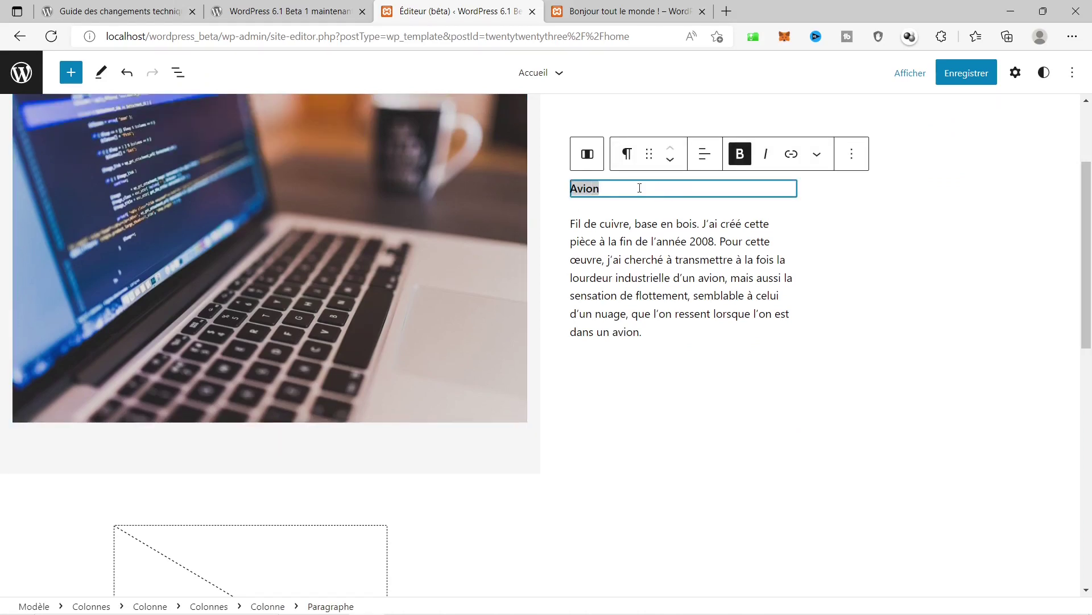
left_click(624, 188)
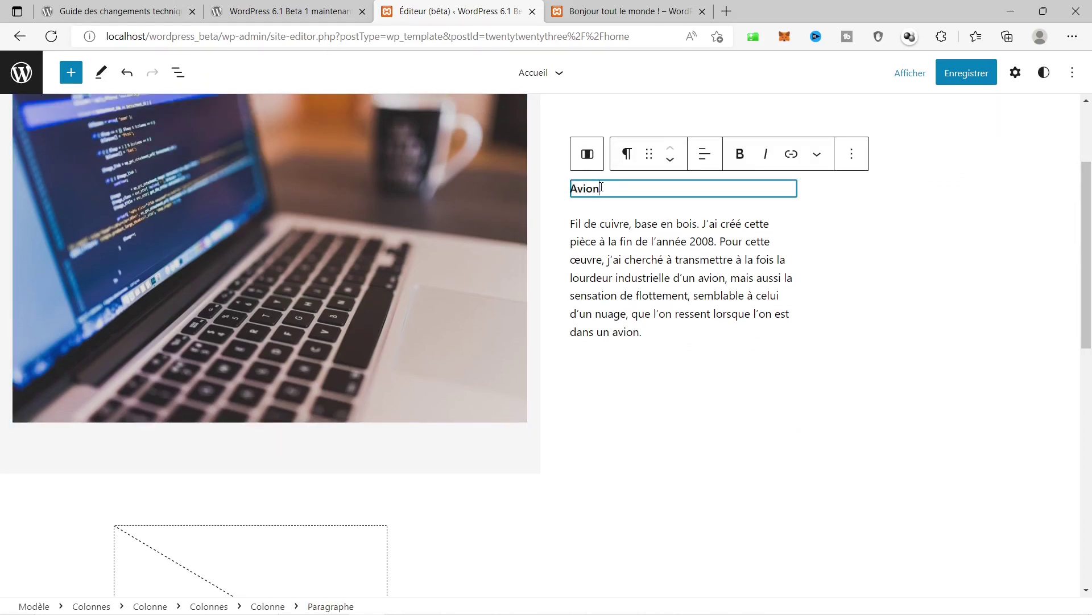
double_click(600, 187)
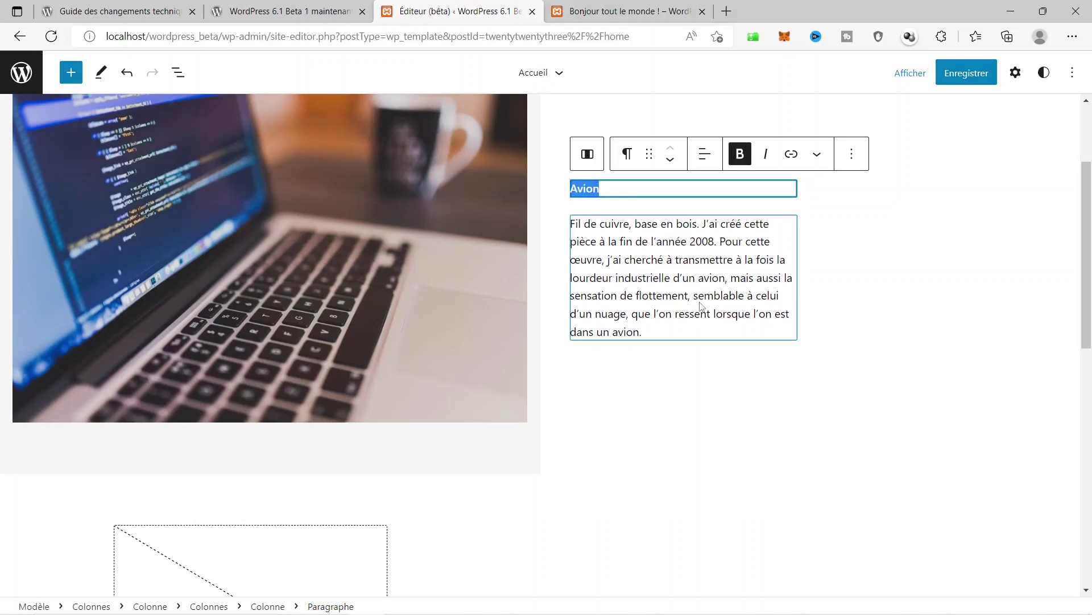
type("L'i")
key("BackSpace")
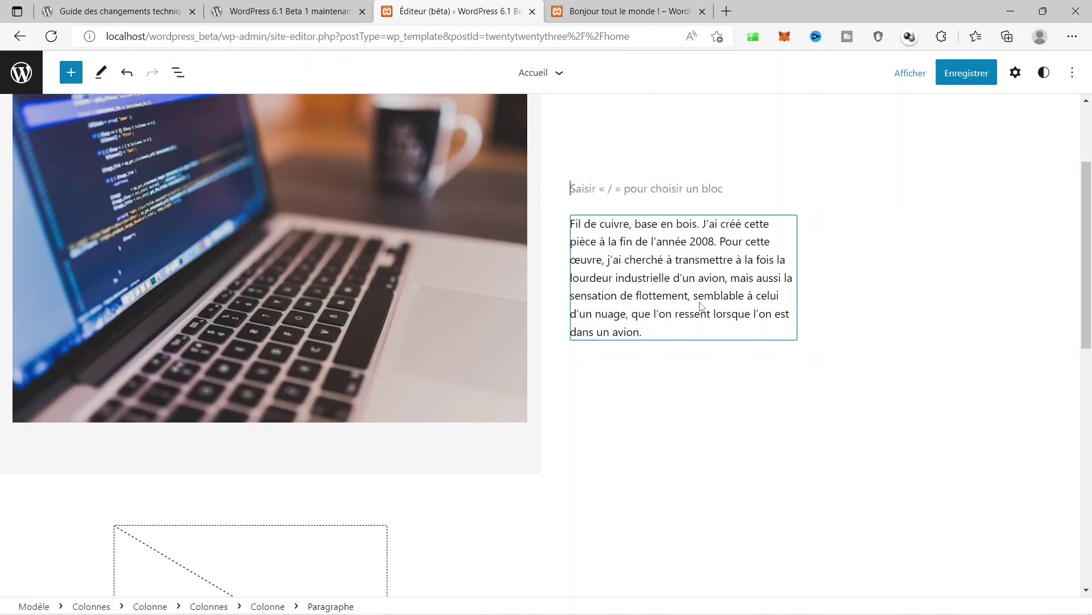
type("n")
key("BackSpace")
type("N")
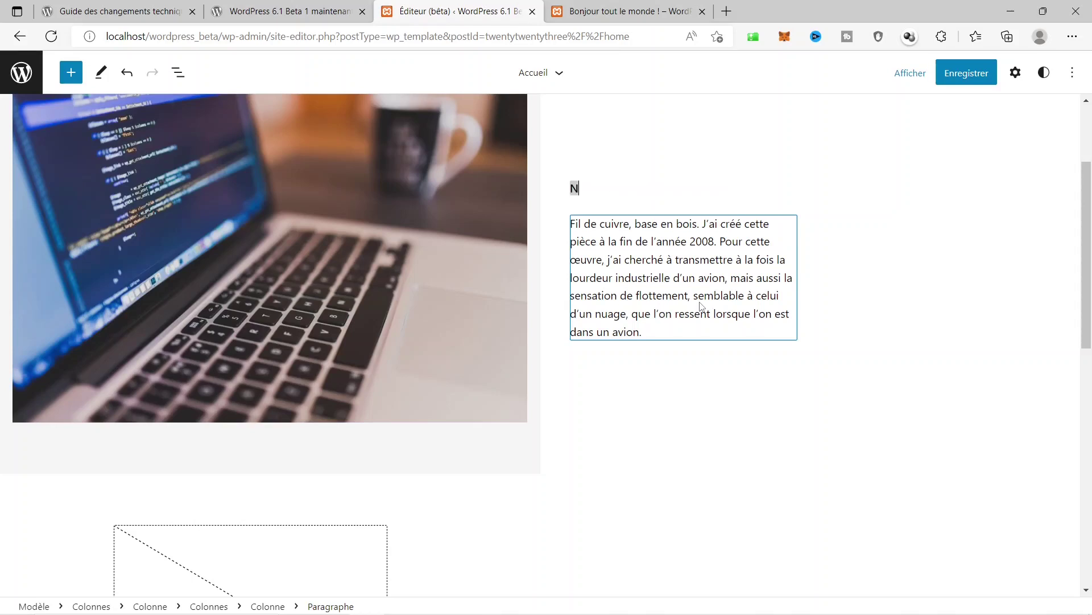
type("ous sommes à l")
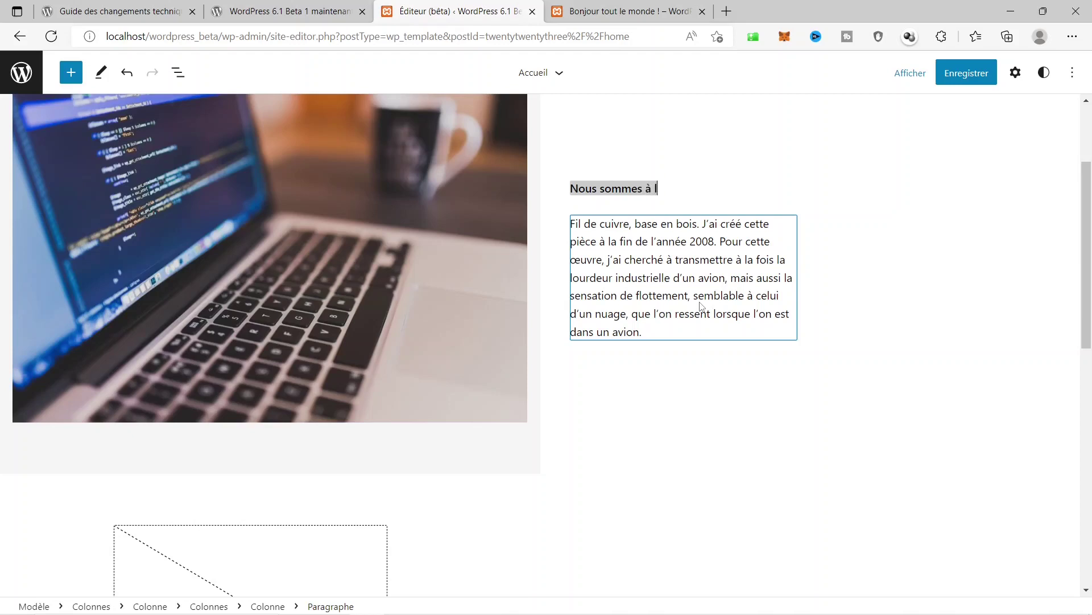
type("a pointe")
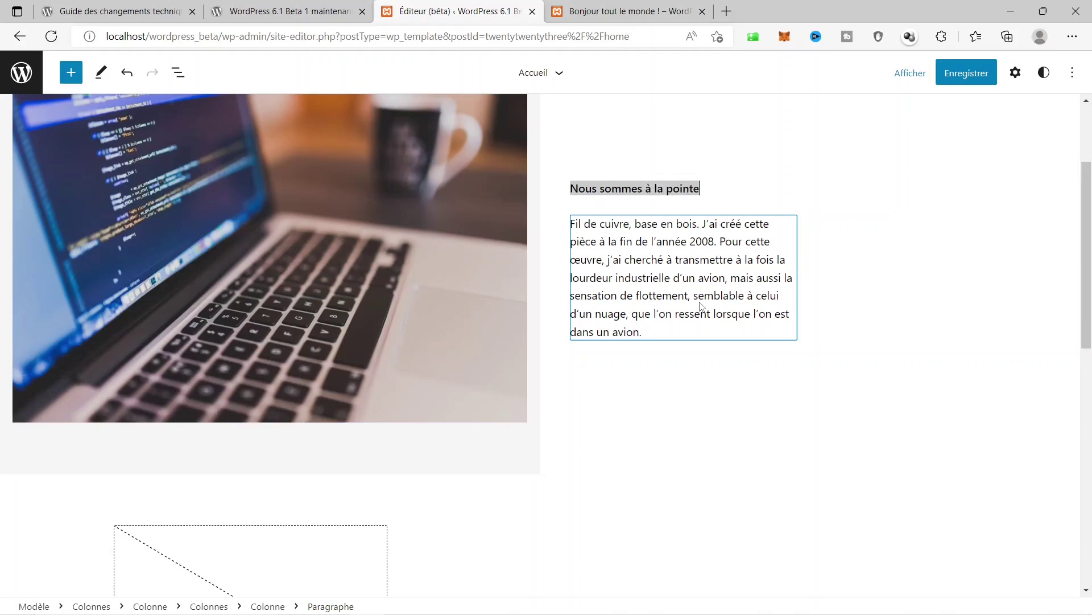
type(" de la technol")
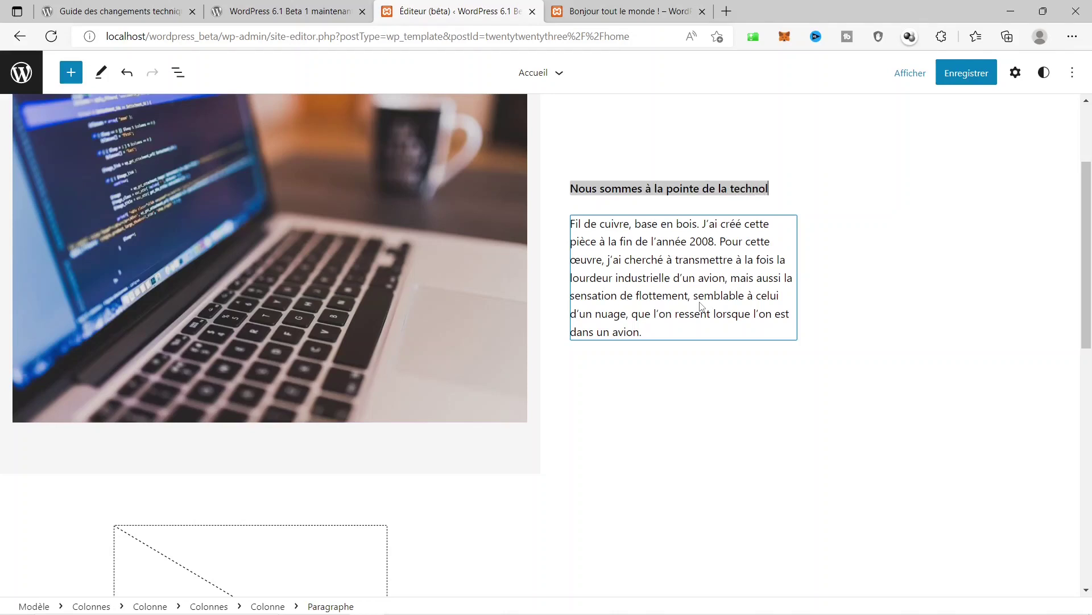
type("ogie")
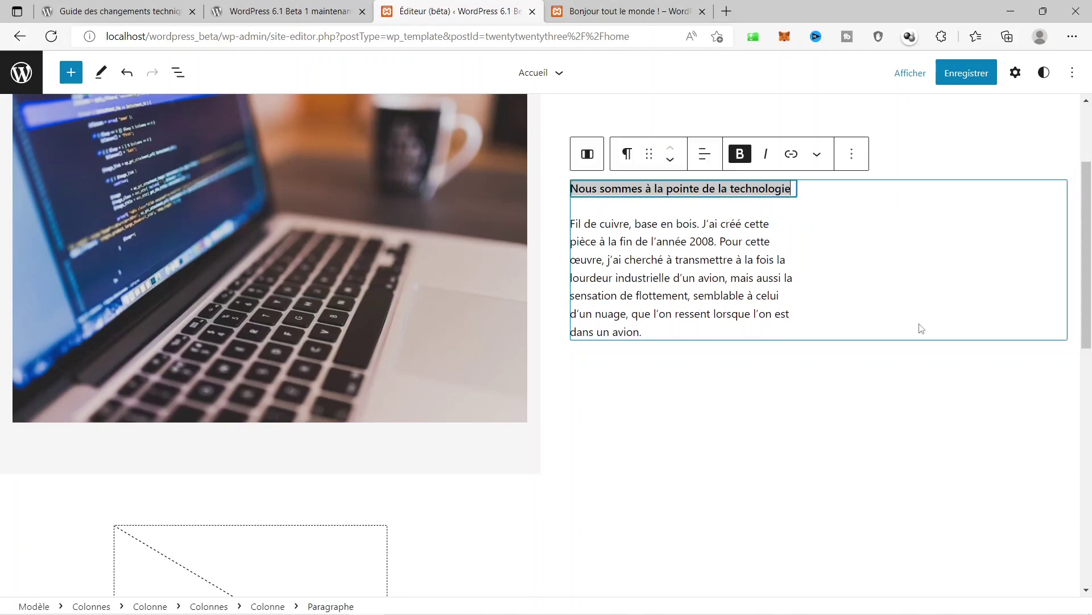
Delete all the text in the paragraph under the heading.
left_click(731, 277)
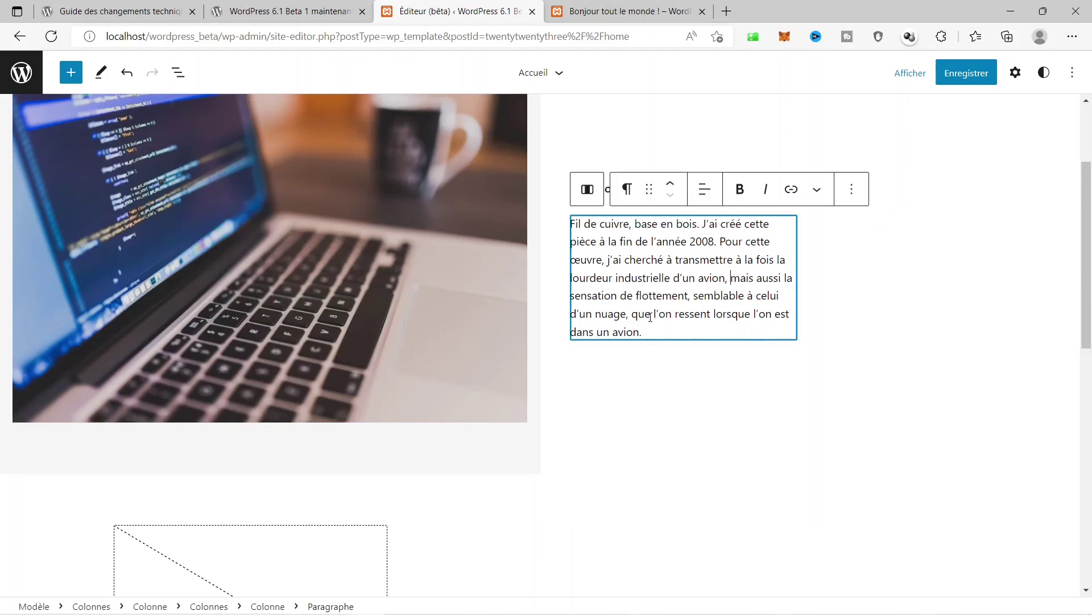
key("ctrl+a")
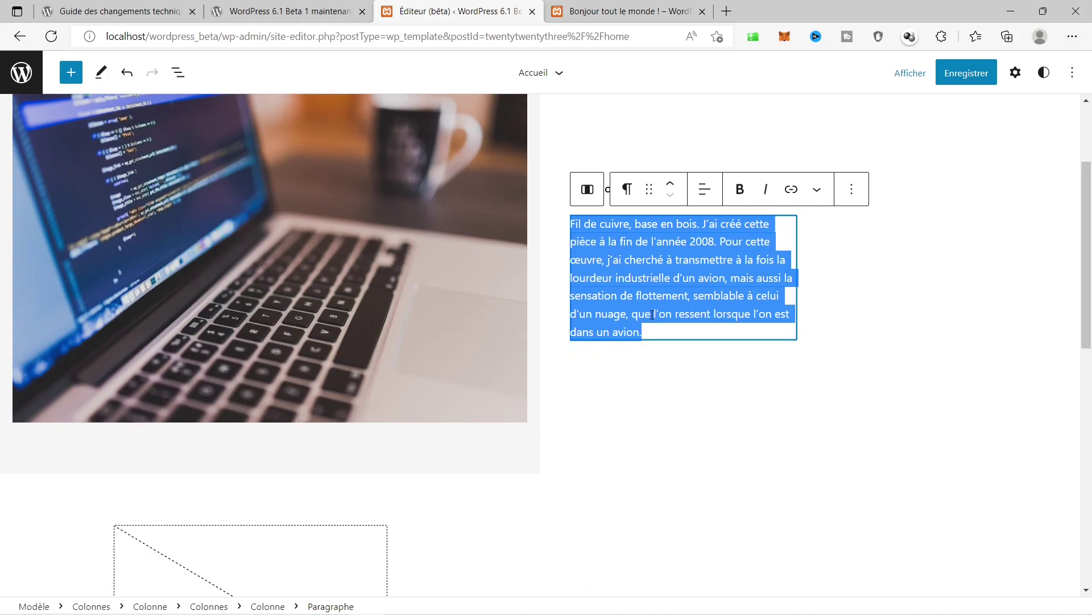
key("BackSpace")
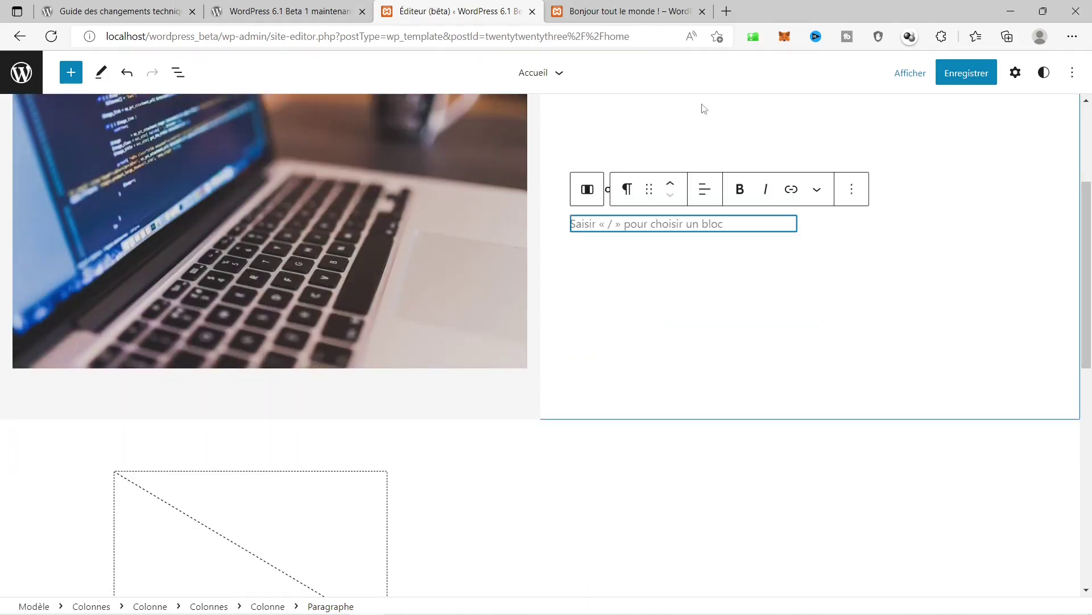
In a new tab, search 'lorem ipsum generator' and open the loremipsum.io result.
left_click(727, 12)
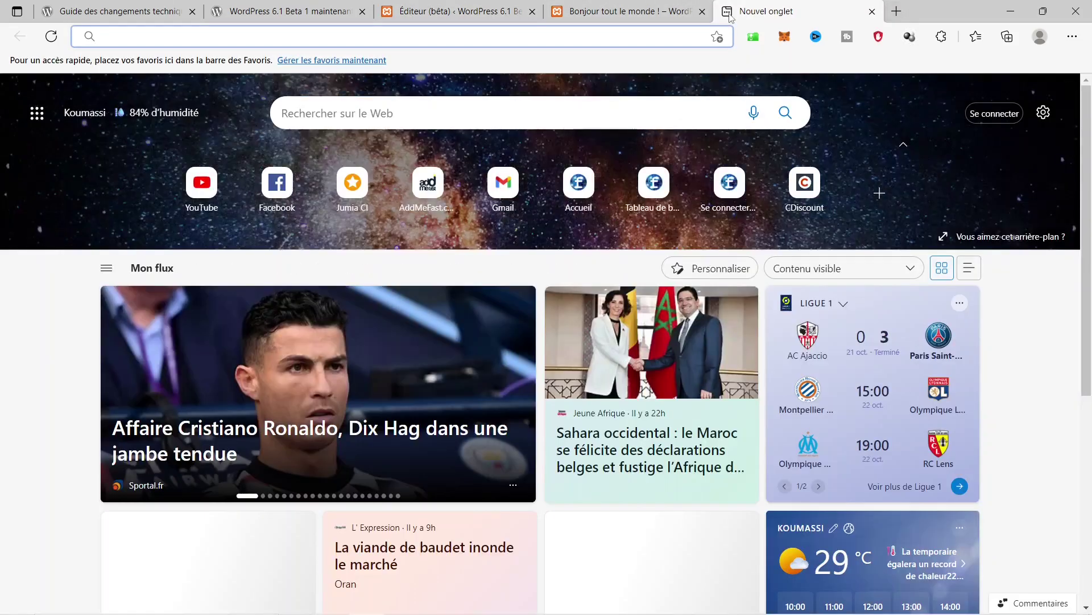
type("l")
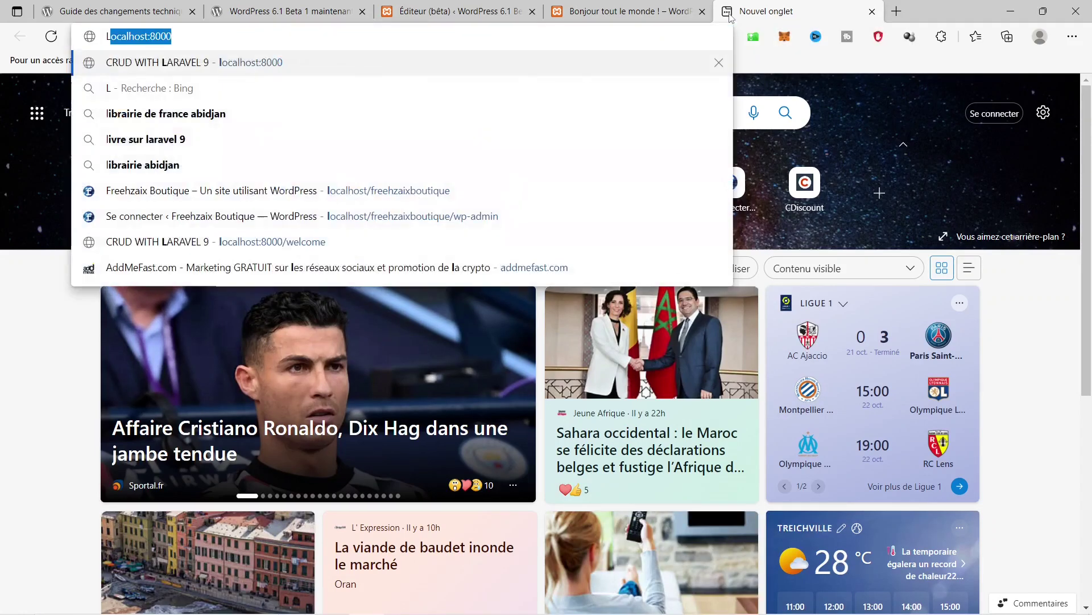
type("orem")
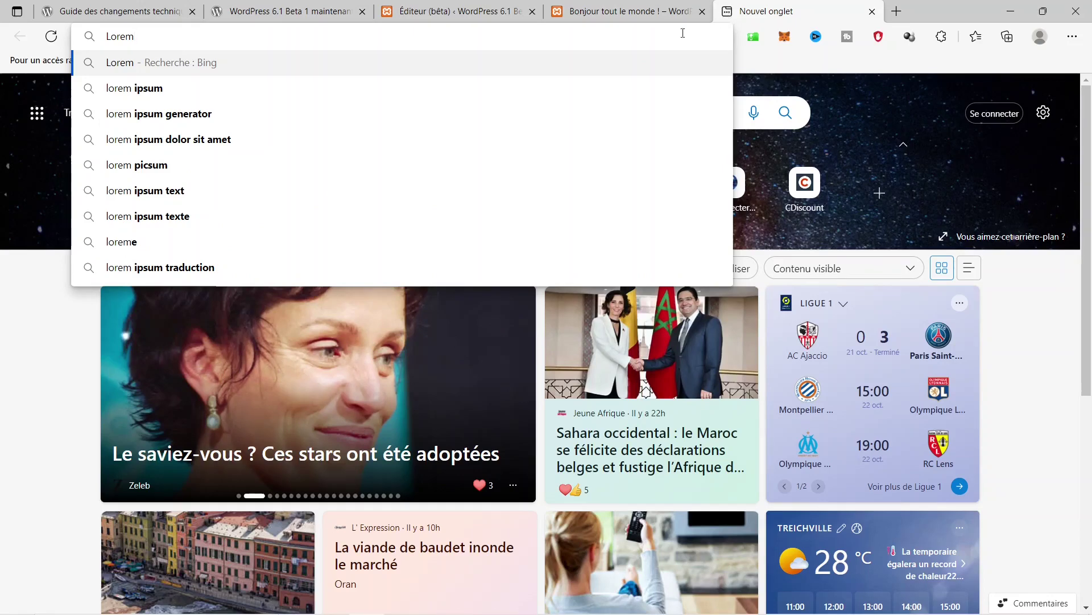
left_click(232, 117)
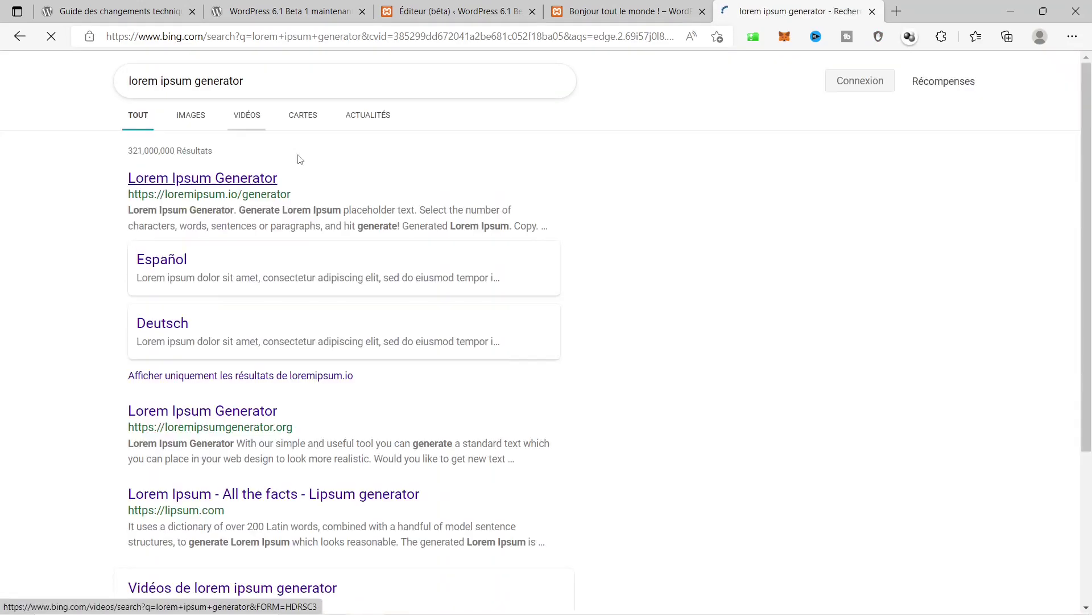
left_click(256, 178)
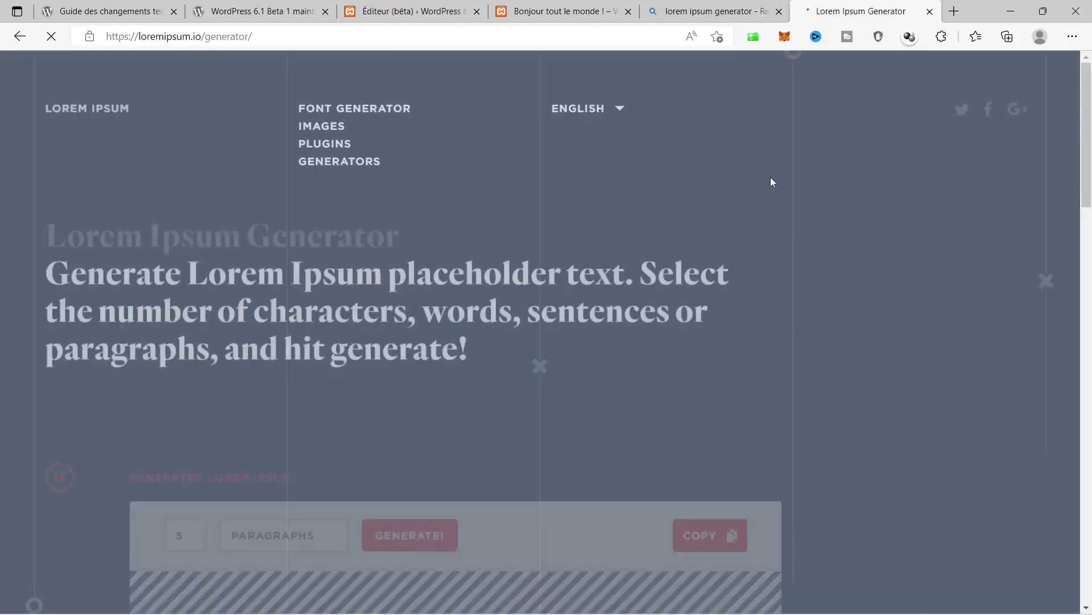
Copy the five generated lorem ipsum paragraphs and return to the Éditeur (bêta) tab.
scroll(199, 339, "down", 6)
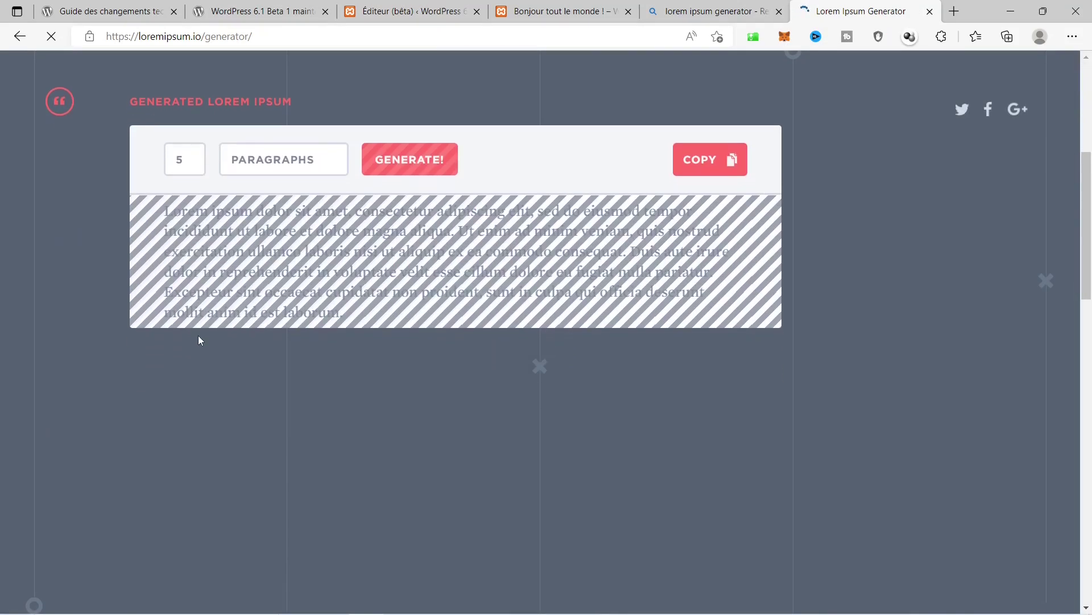
scroll(199, 336, "up", 8)
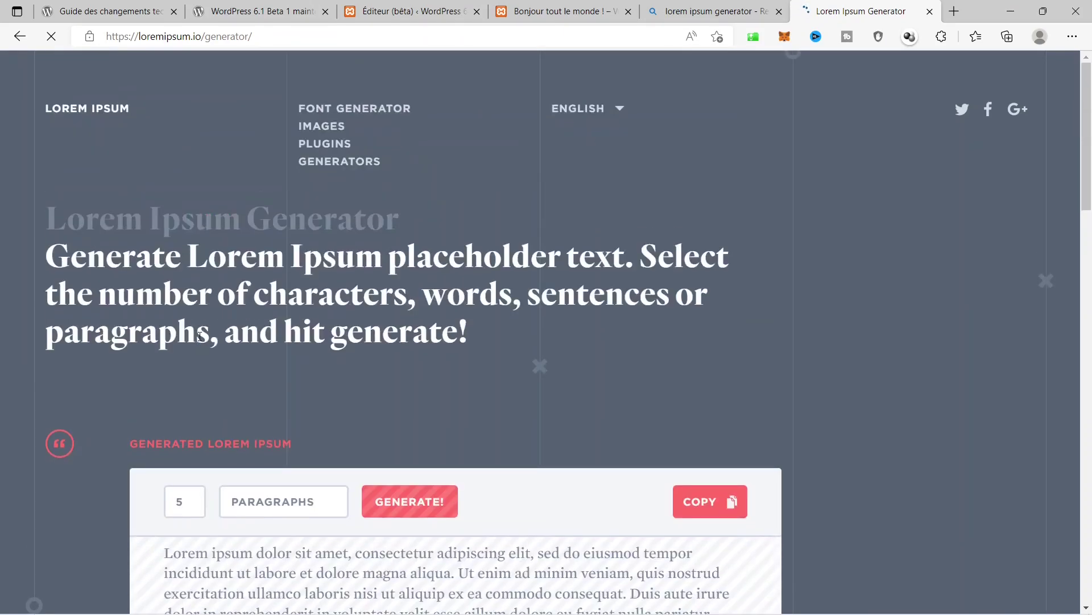
scroll(573, 341, "down", 6)
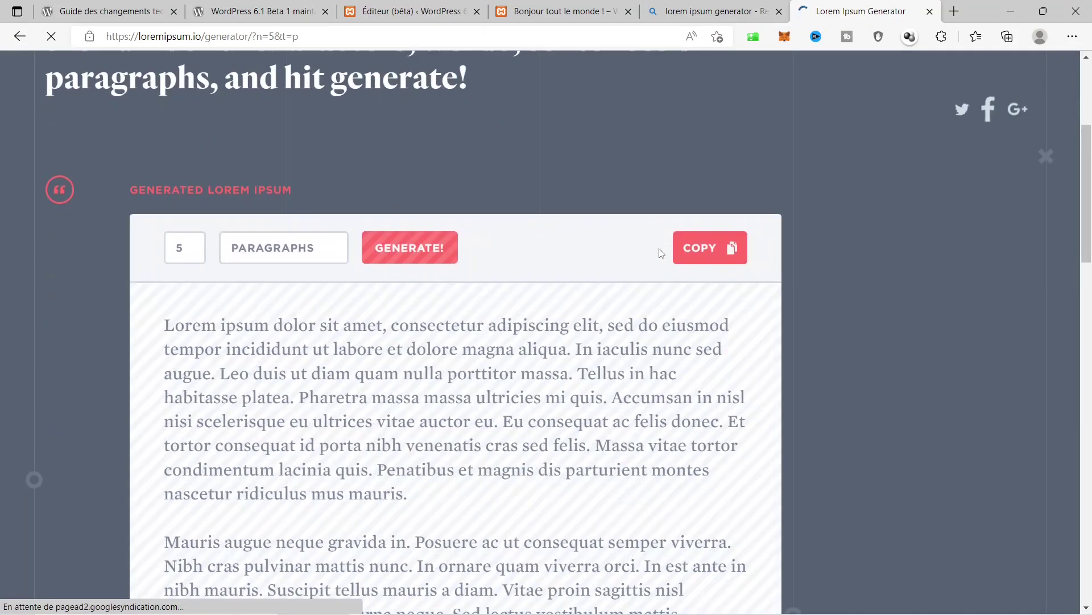
left_click(697, 252)
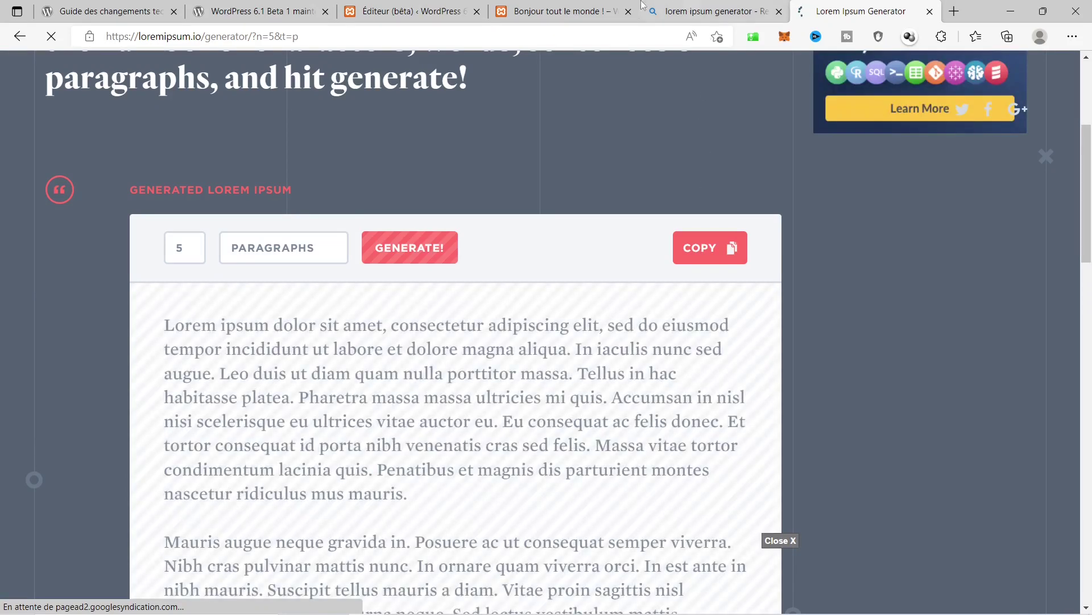
left_click(588, 5)
key("ctrl+shift+Tab")
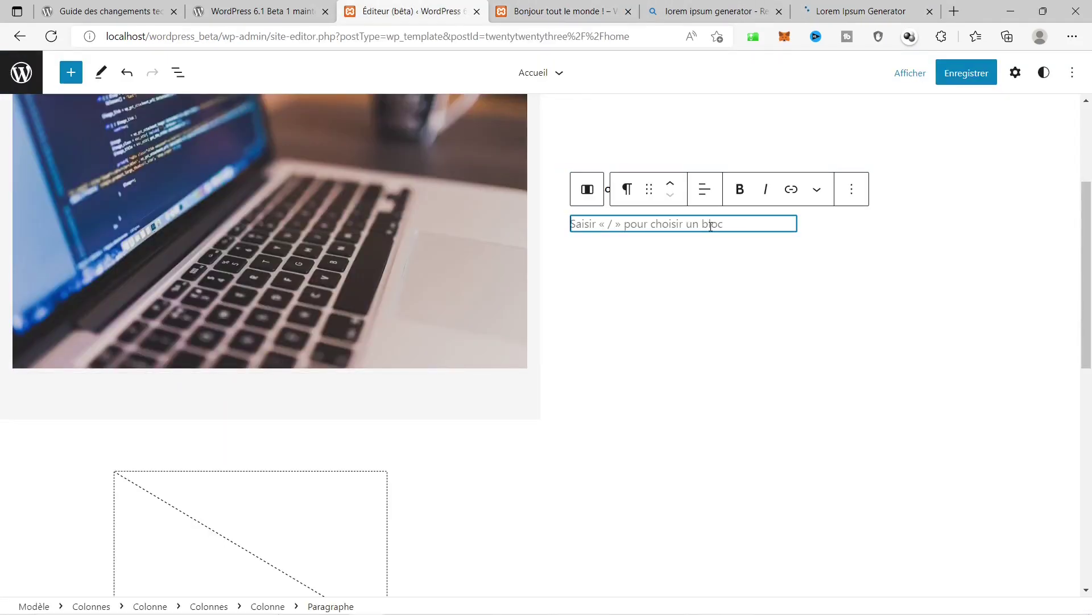
Paste the lorem ipsum into the empty paragraph and save the Accueil template.
key("ctrl+v")
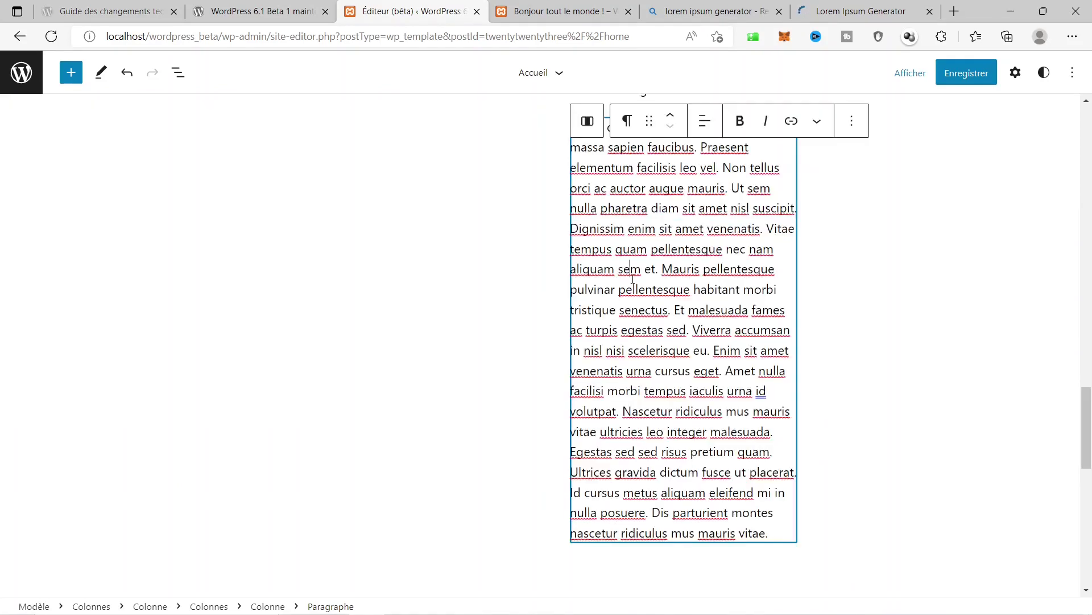
left_click(630, 269)
left_click(898, 310)
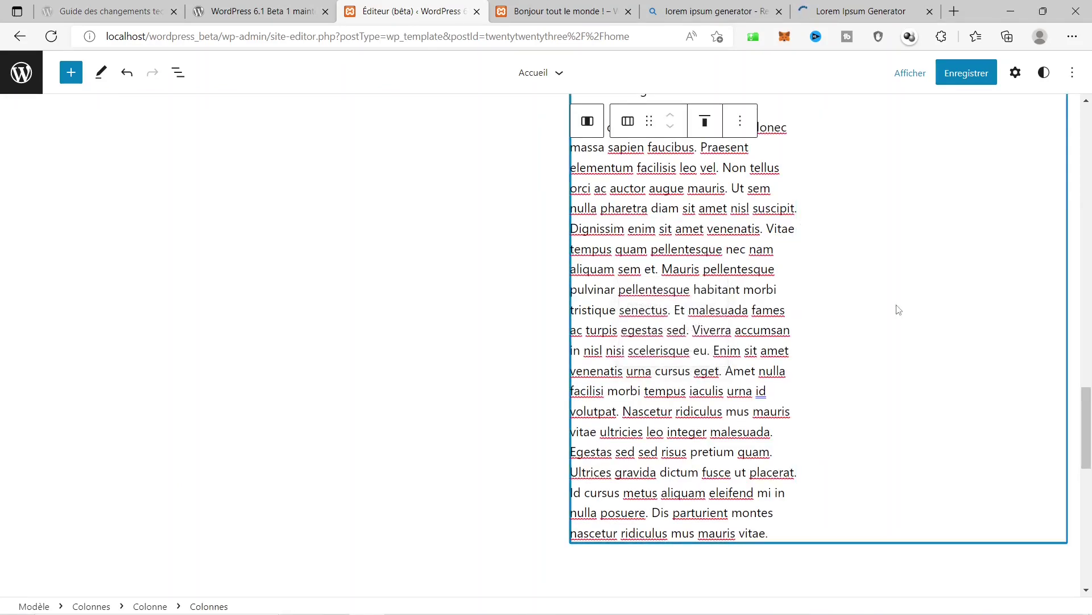
left_click(966, 73)
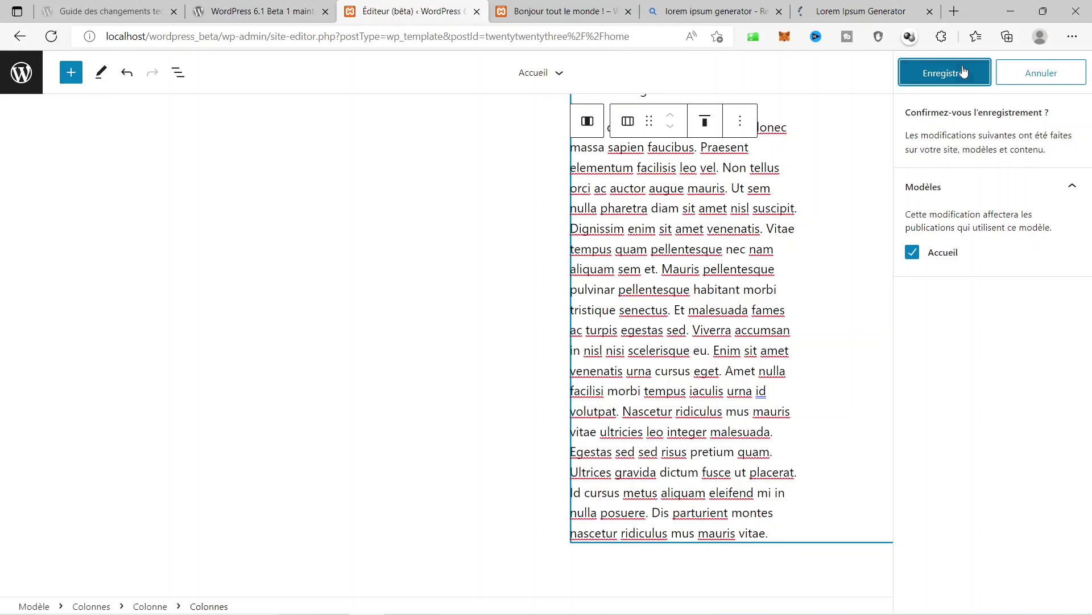
left_click(964, 72)
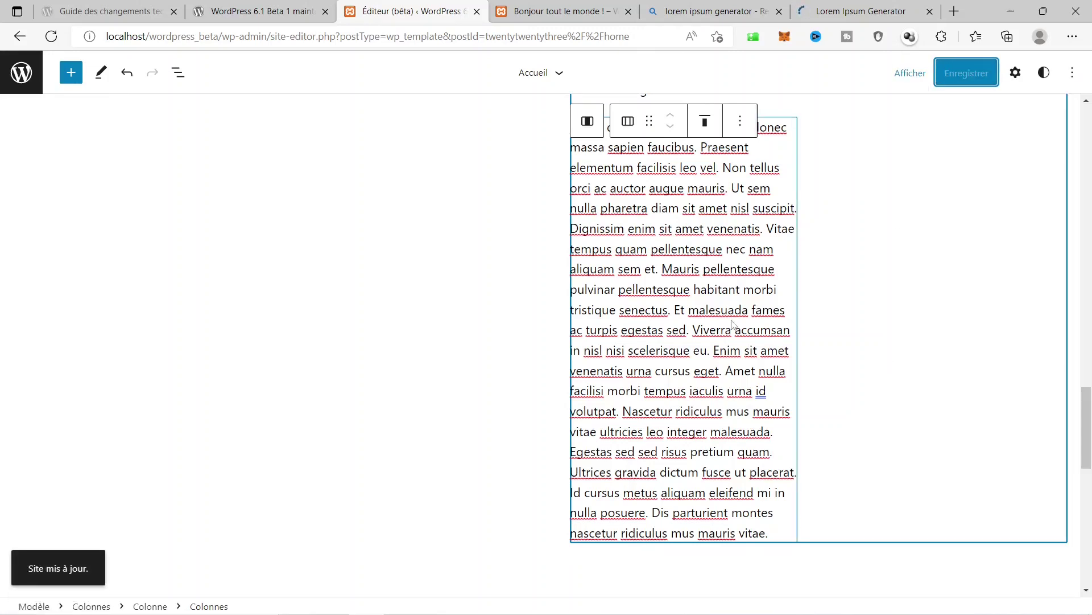
left_click(561, 11)
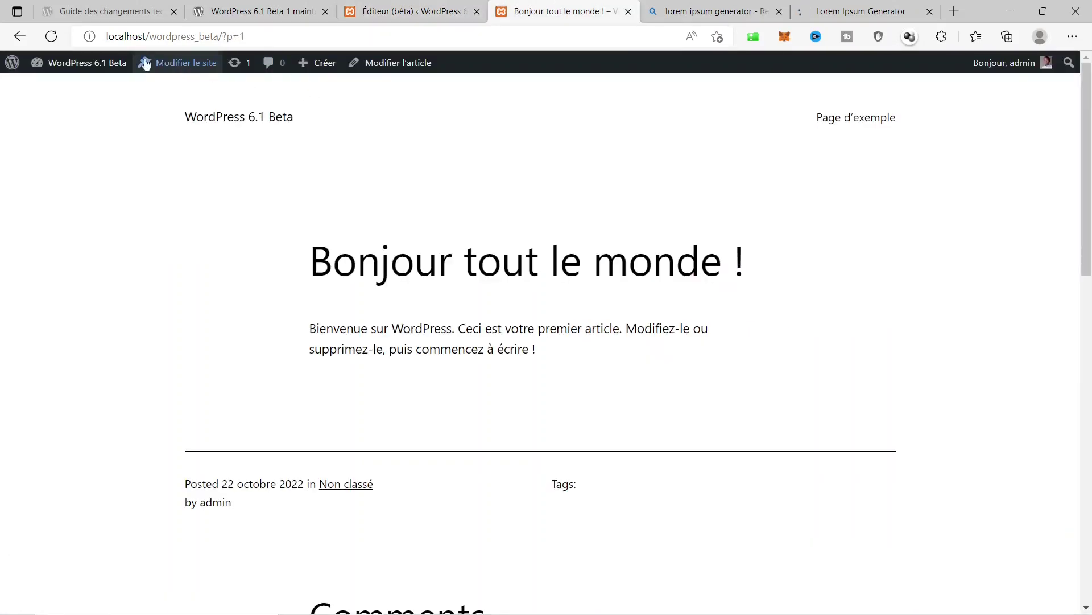
Scroll through the live home page showing the laptop photo and new heading, then return to the editor.
left_click(218, 125)
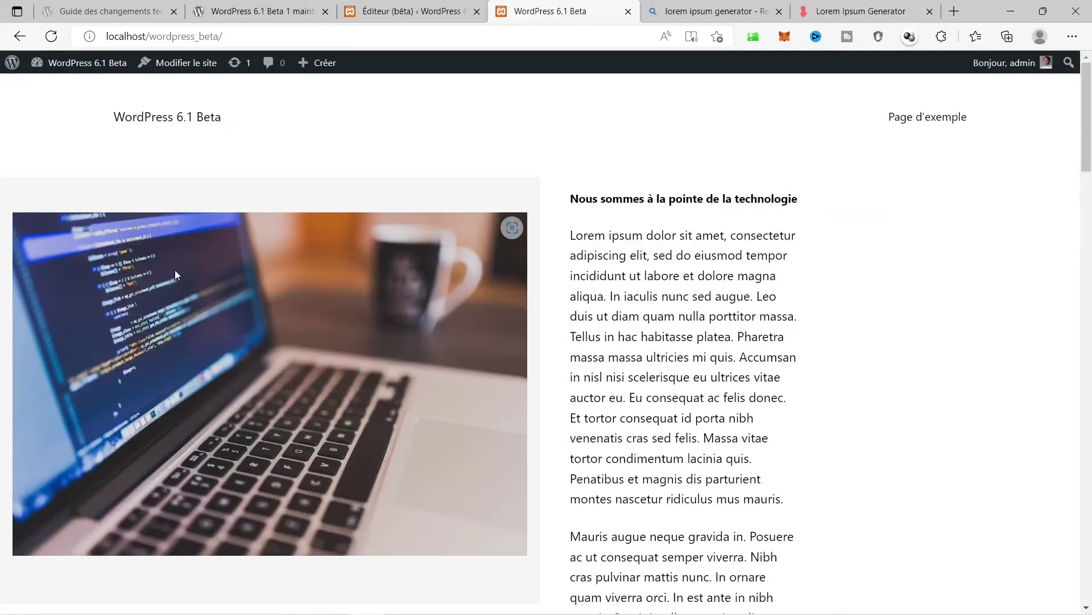
scroll(803, 235, "down", 5)
scroll(803, 236, "down", 20)
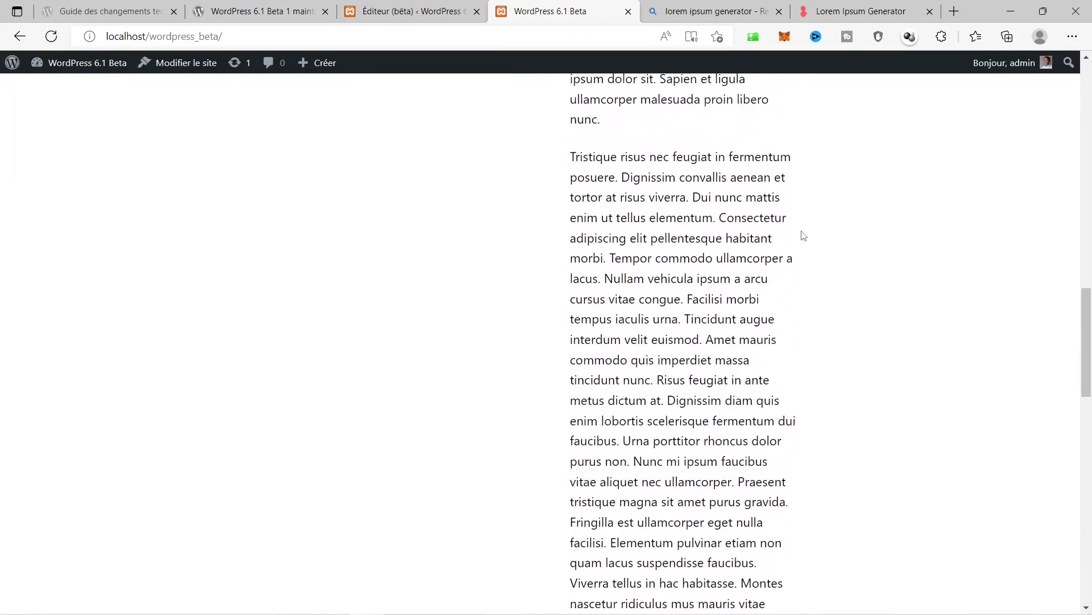
scroll(804, 236, "up", 15)
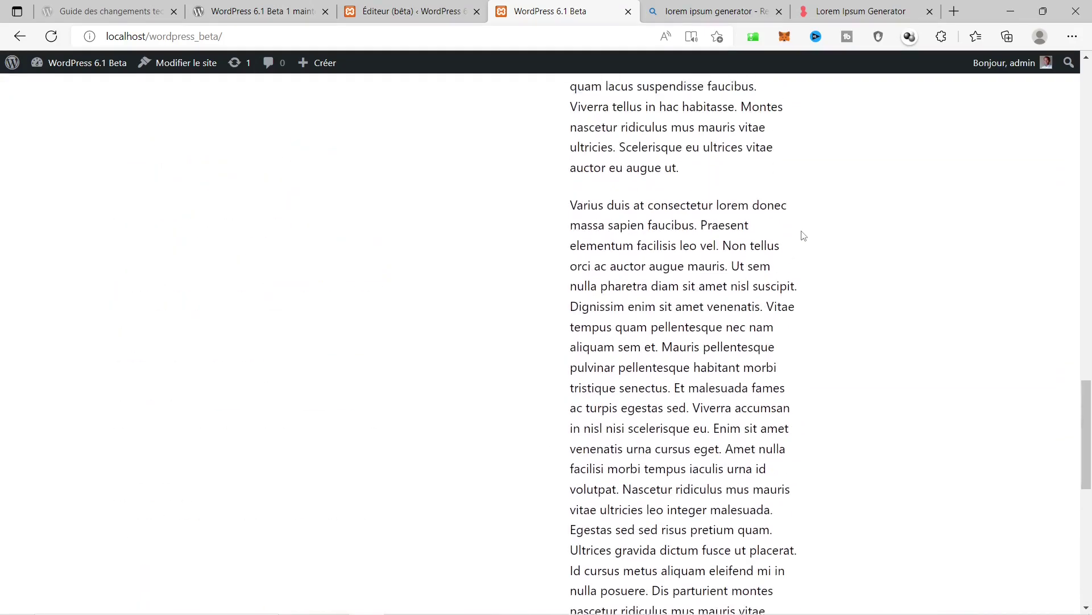
scroll(803, 236, "up", 2)
key("ctrl+shift+Tab")
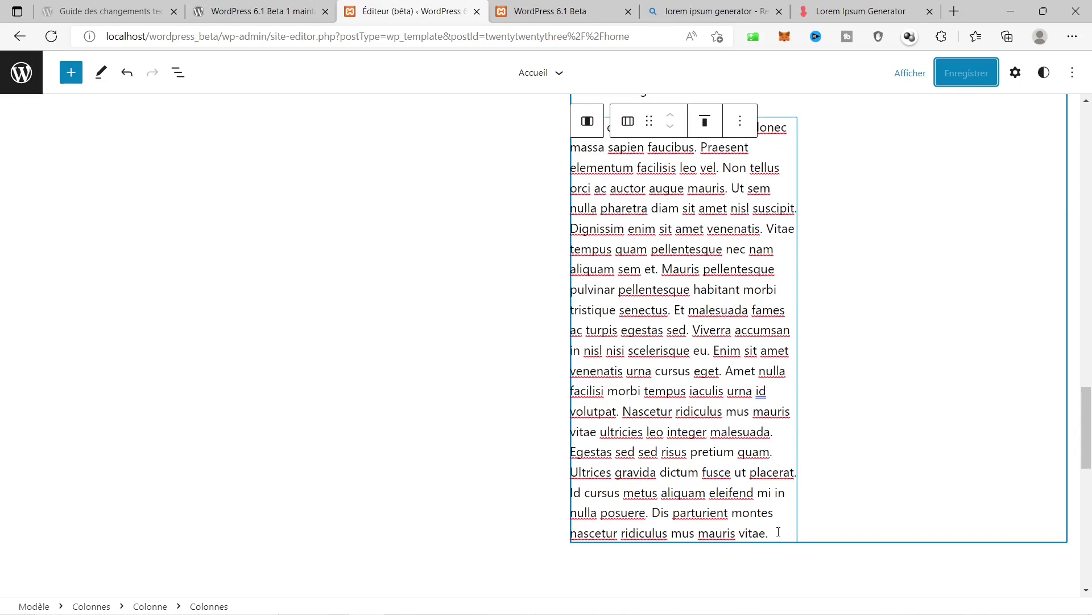
Delete the extra lorem ipsum paragraphs, keeping only the first one.
left_click_drag(770, 532, 619, 310)
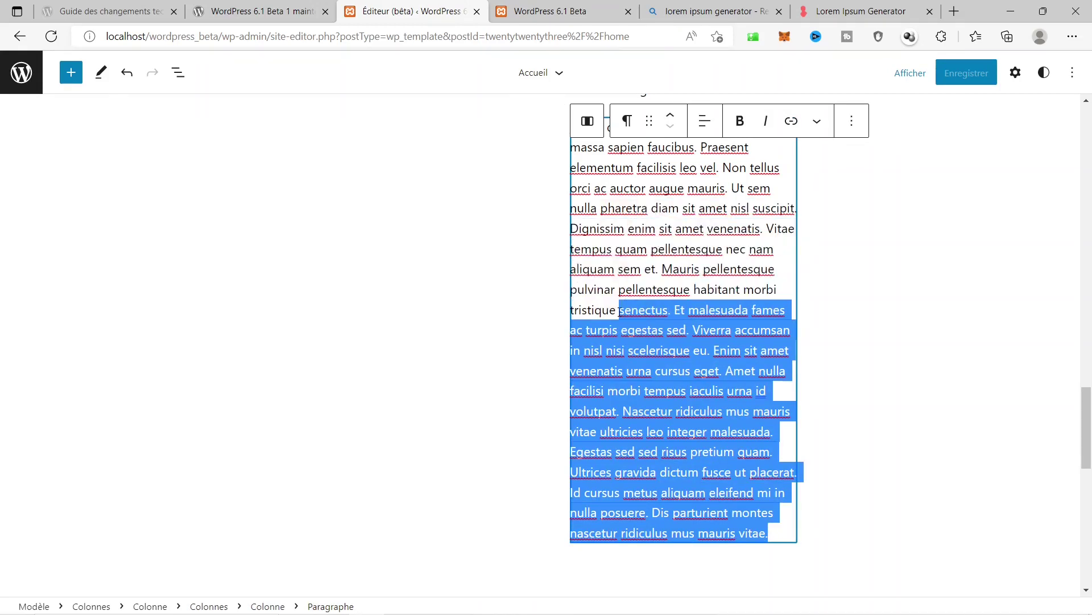
key("BackSpace")
scroll(620, 312, "up", 5)
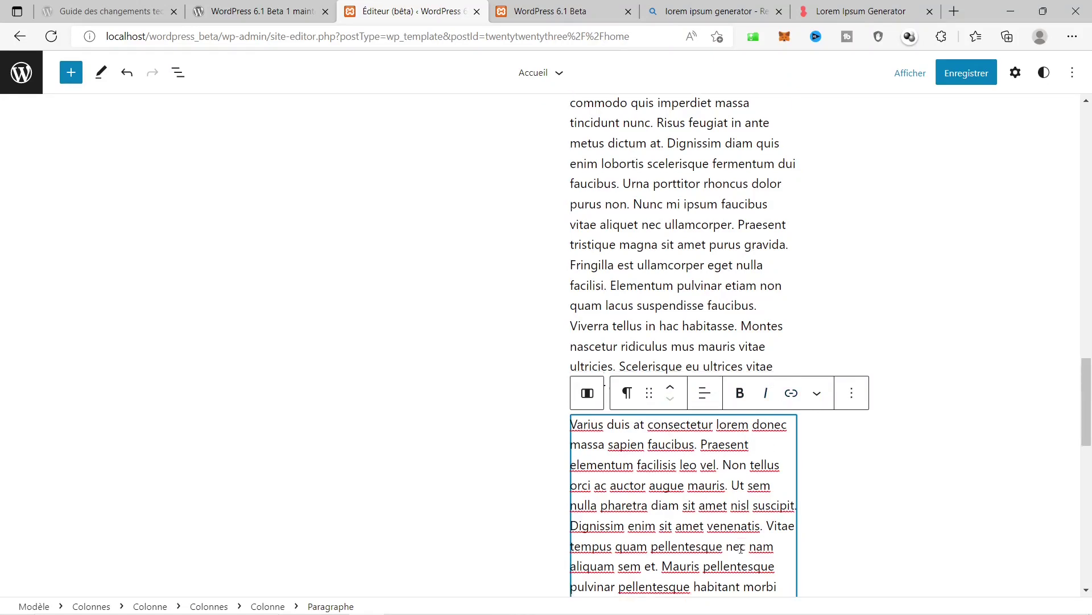
scroll(643, 378, "down", 4)
left_click_drag(643, 378, 585, 163)
key("BackSpace")
scroll(608, 302, "up", 3)
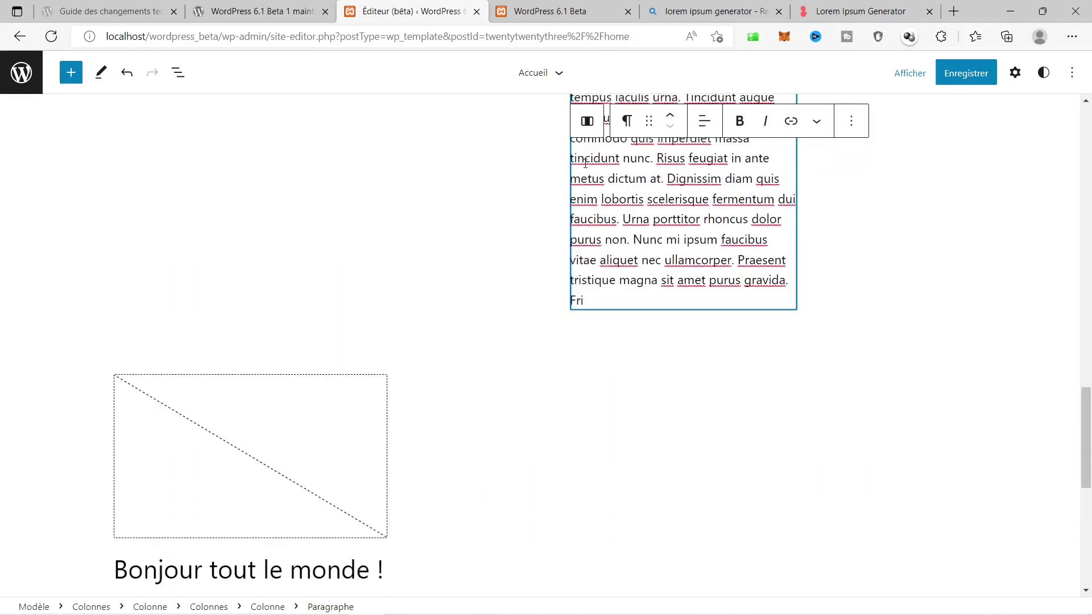
left_click_drag(603, 331, 572, 140)
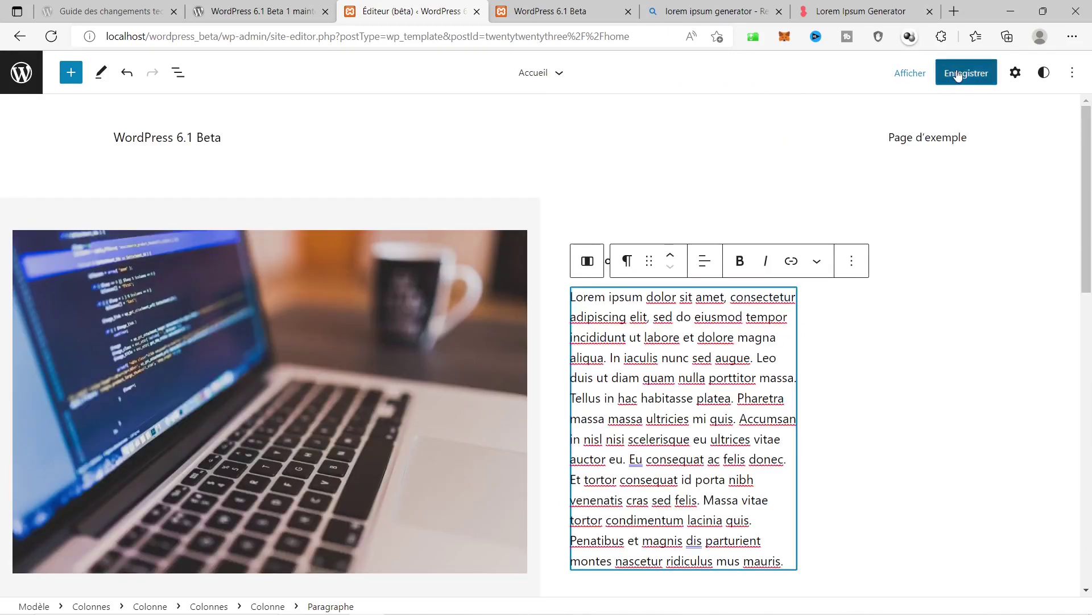
Save the Accueil template and return to the public site tab.
left_click(958, 74)
left_click(959, 75)
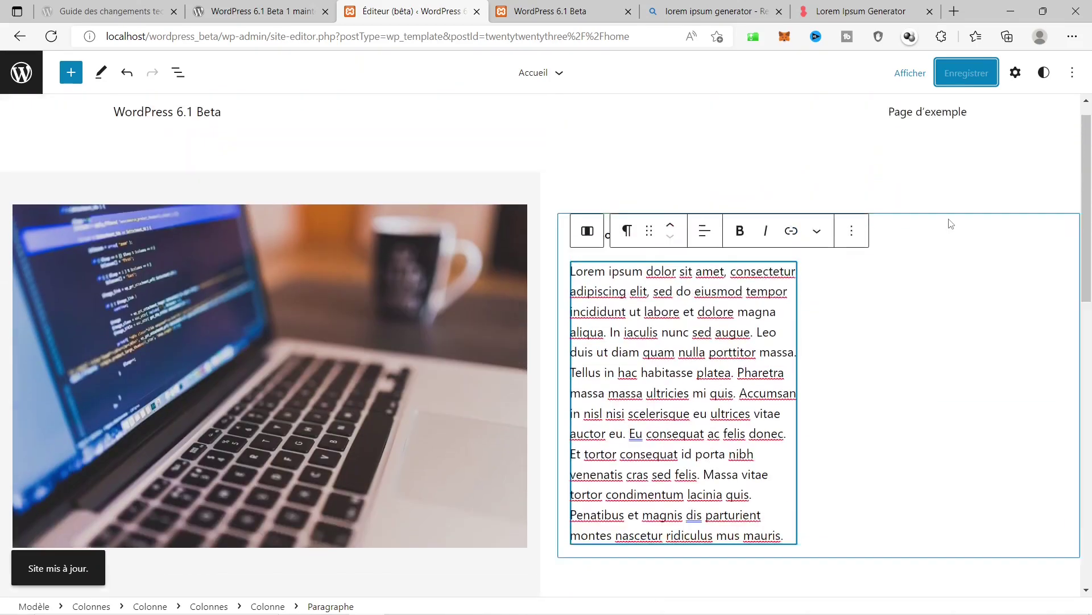
left_click(553, 7)
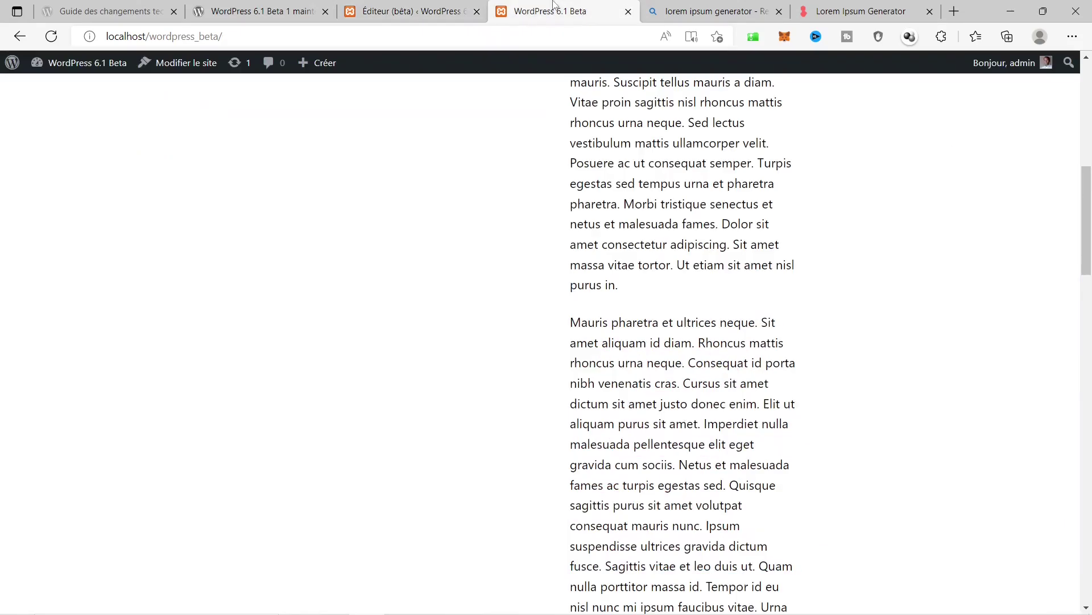
left_click(50, 37)
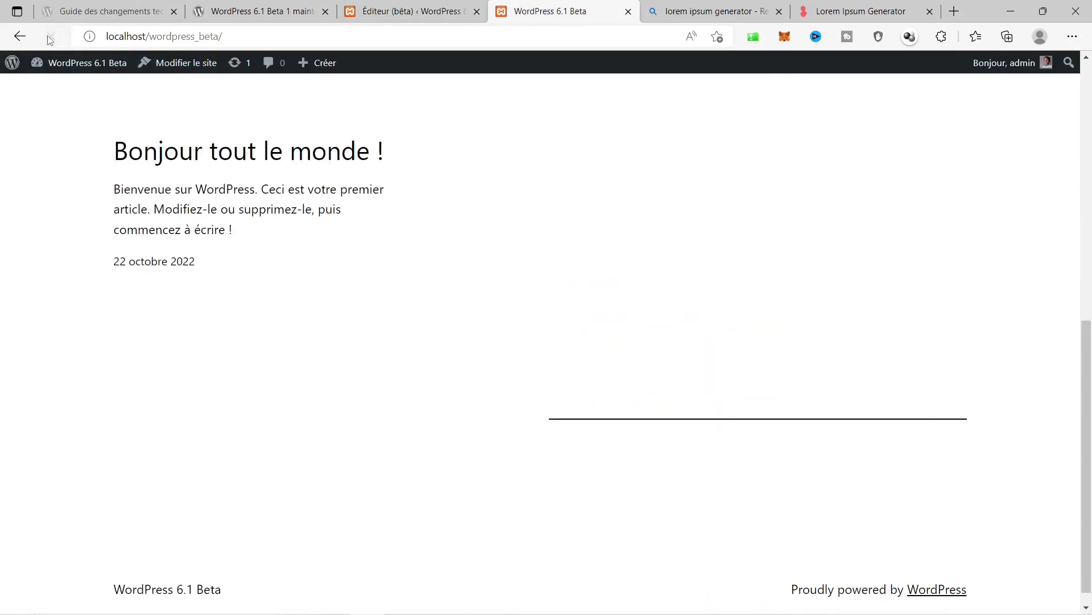
scroll(783, 391, "up", 4)
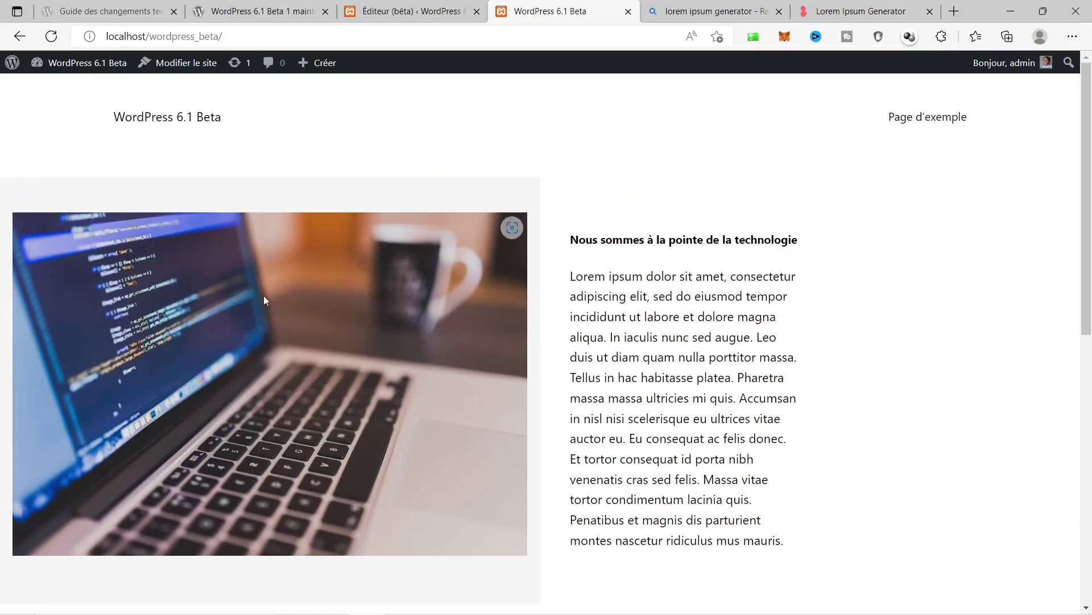
scroll(868, 327, "down", 8)
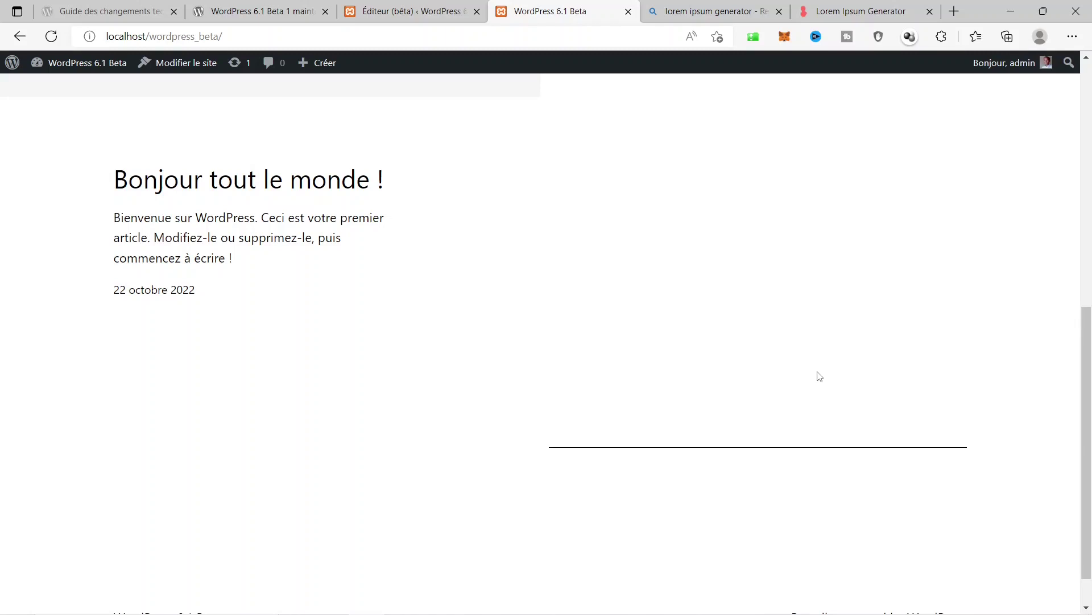
scroll(819, 376, "up", 6)
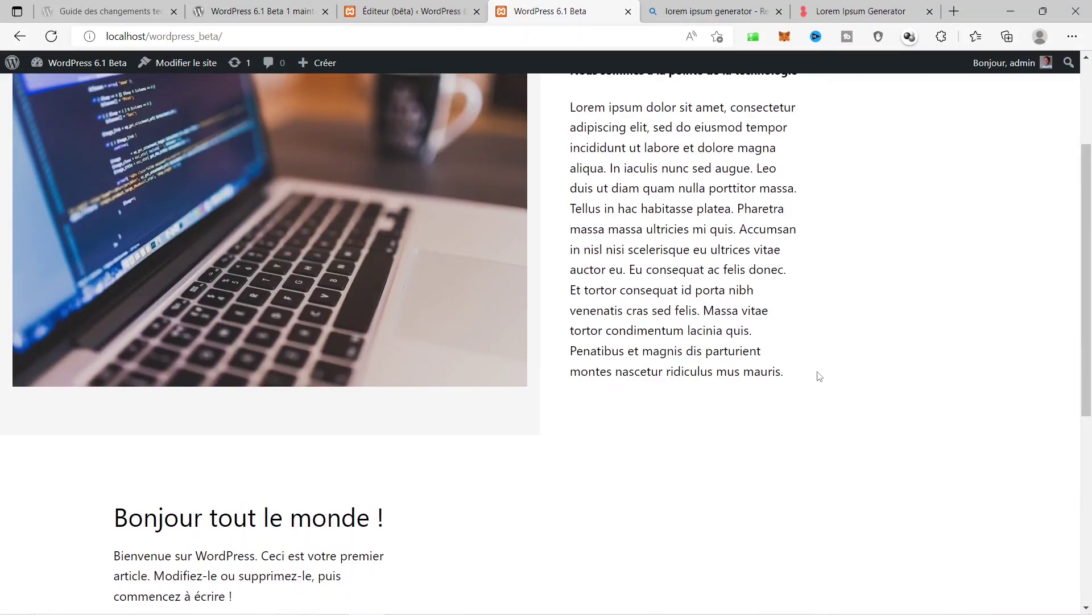
scroll(819, 376, "up", 3)
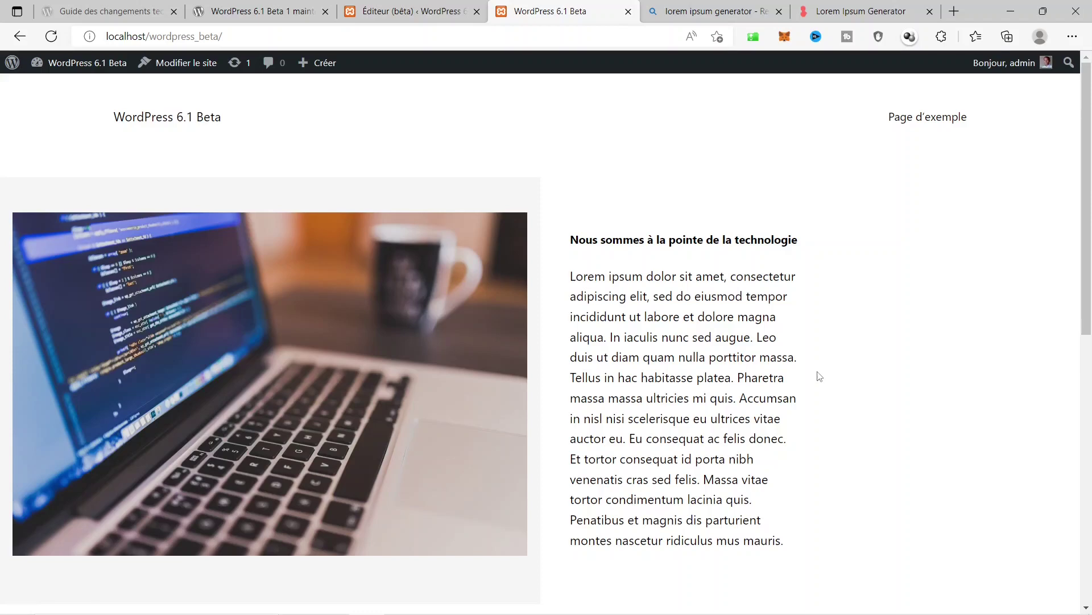
Open the Header template part for editing, select its Page d'exemple link, and show the block inserter.
left_click(481, 5)
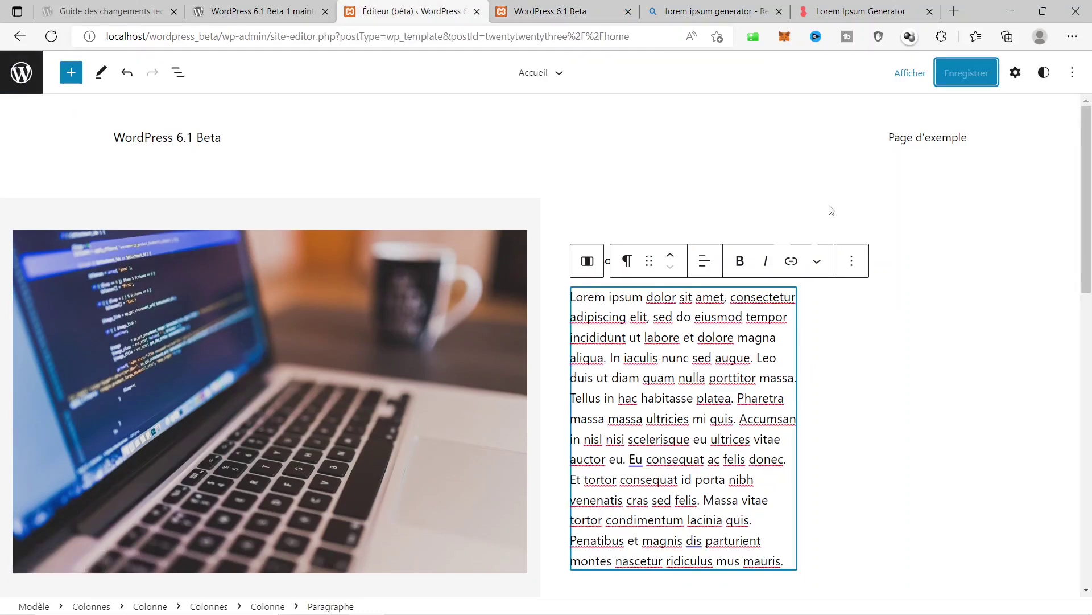
left_click(918, 138)
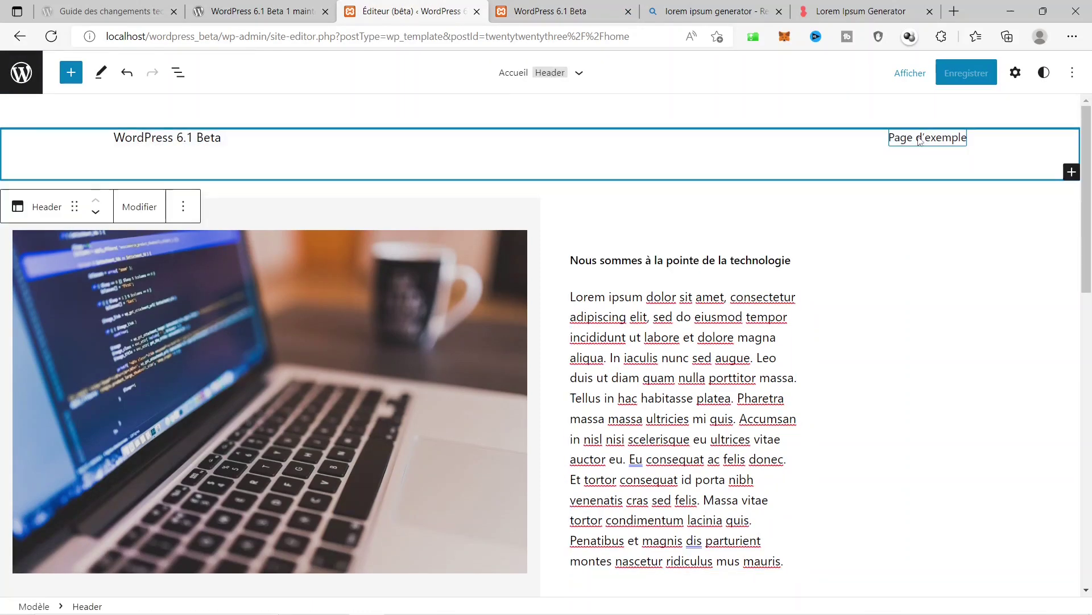
left_click(131, 213)
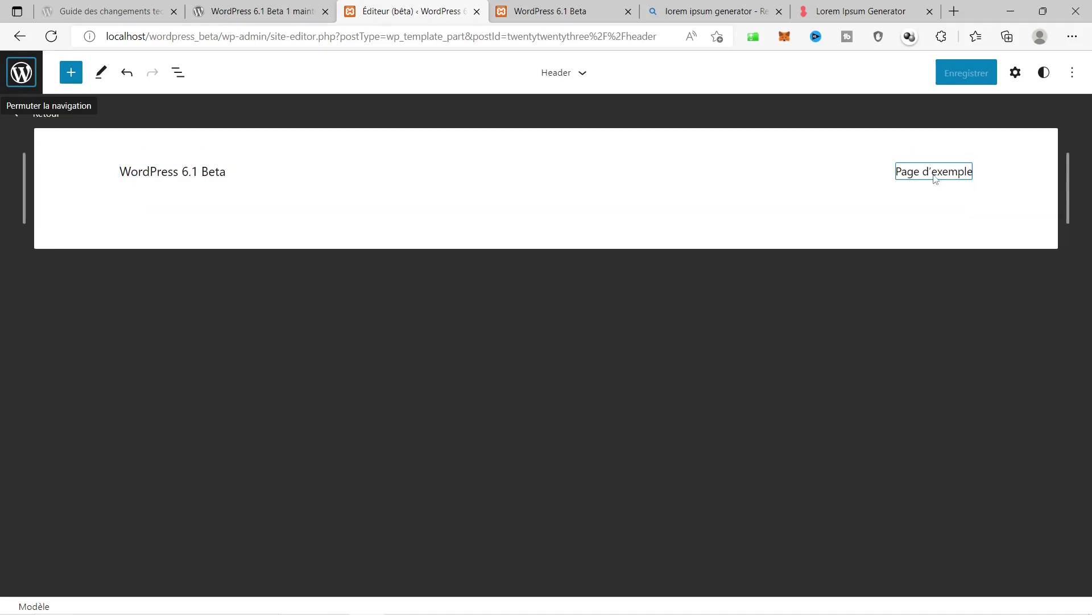
left_click(910, 172)
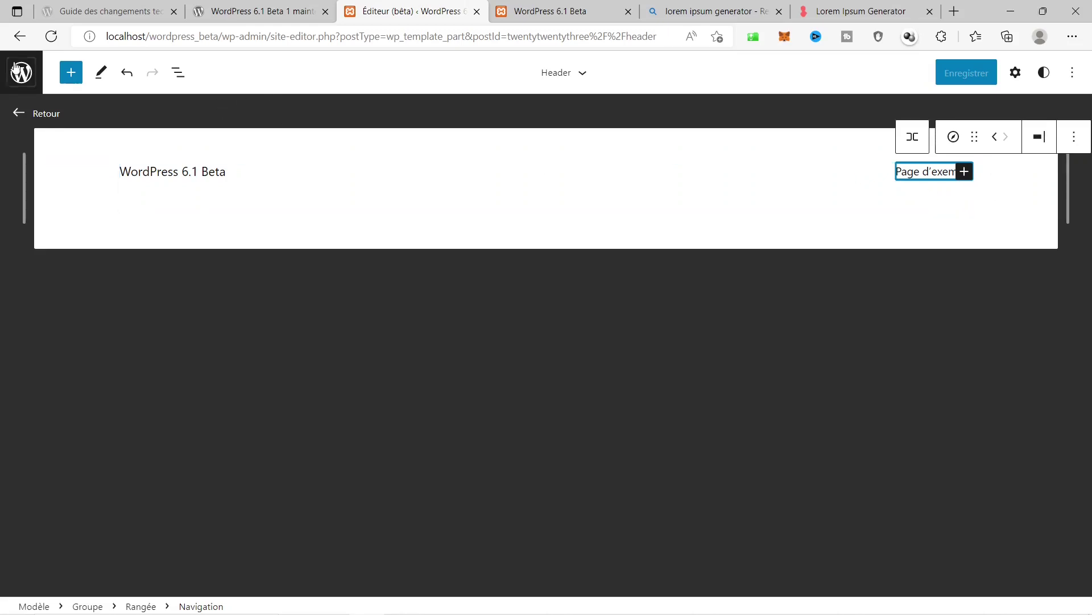
left_click(72, 74)
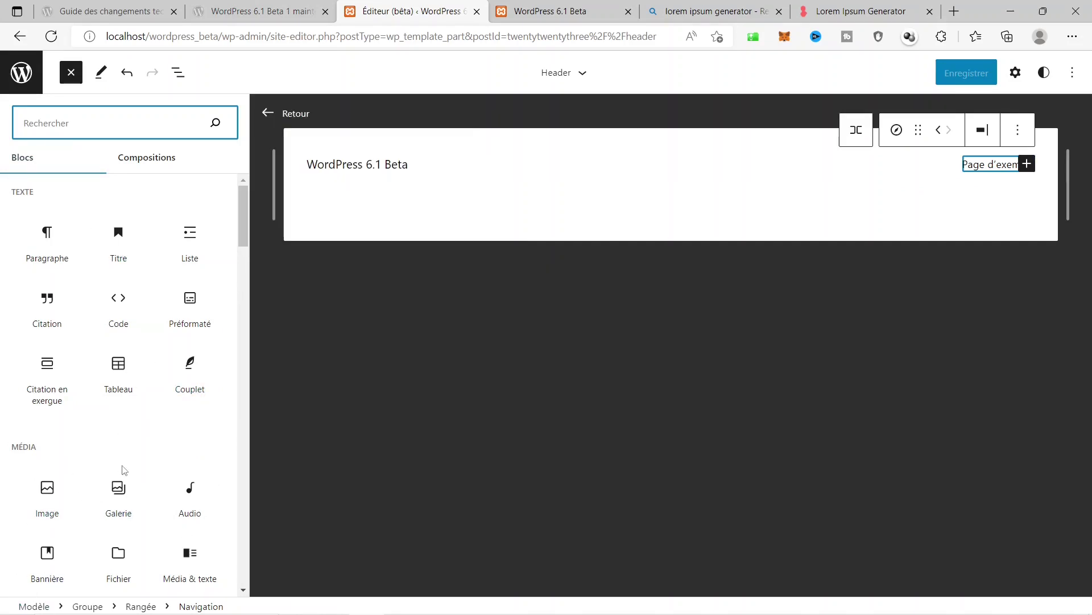
Insert an Image block into the header and upload macbook-624707_1280.jpg into it.
left_click(47, 488)
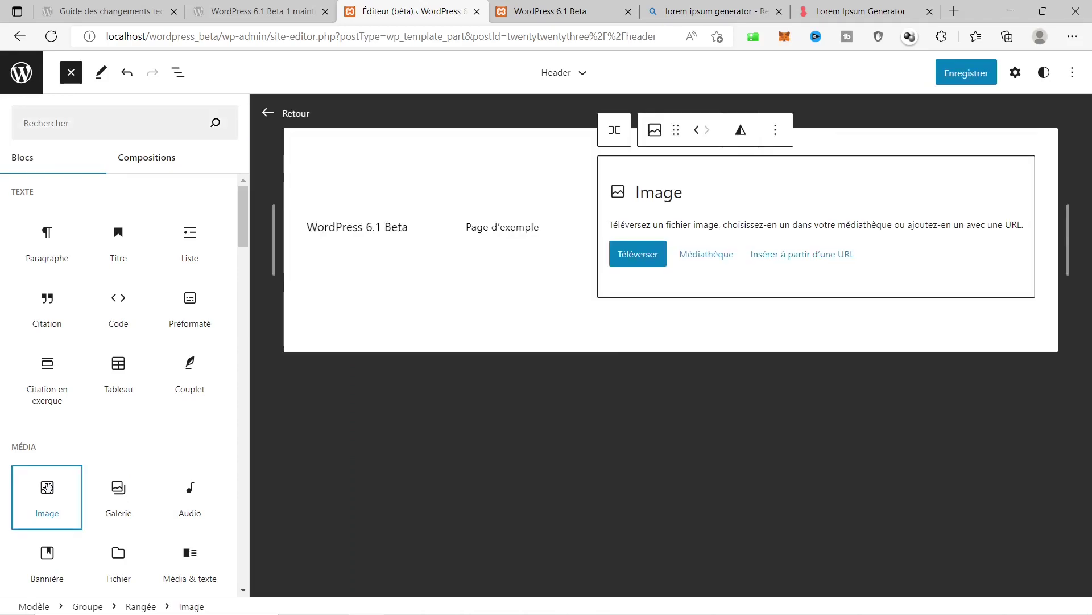
left_click(647, 257)
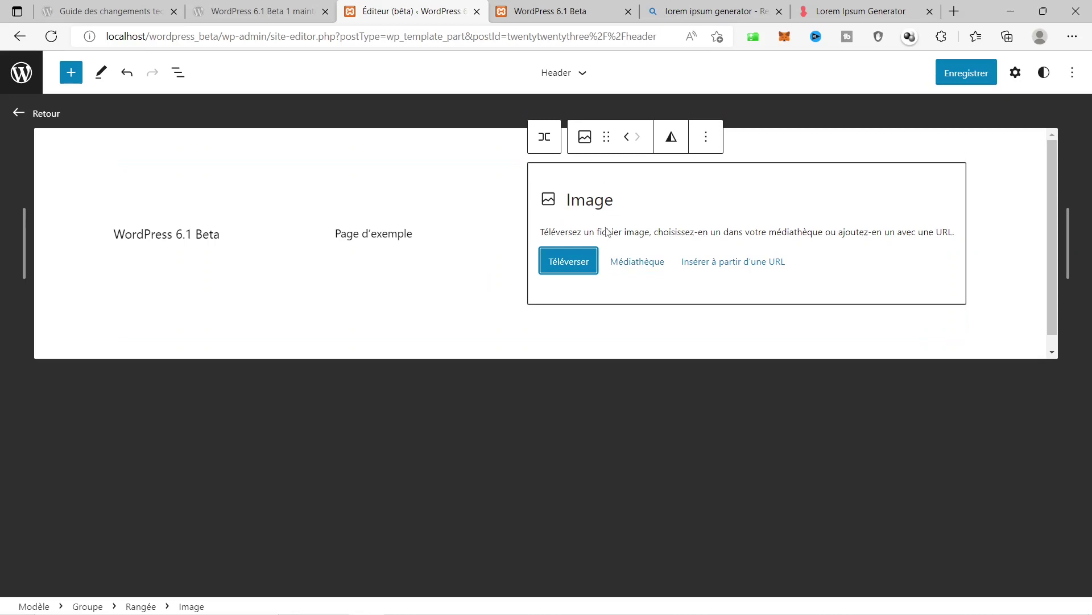
left_click(568, 261)
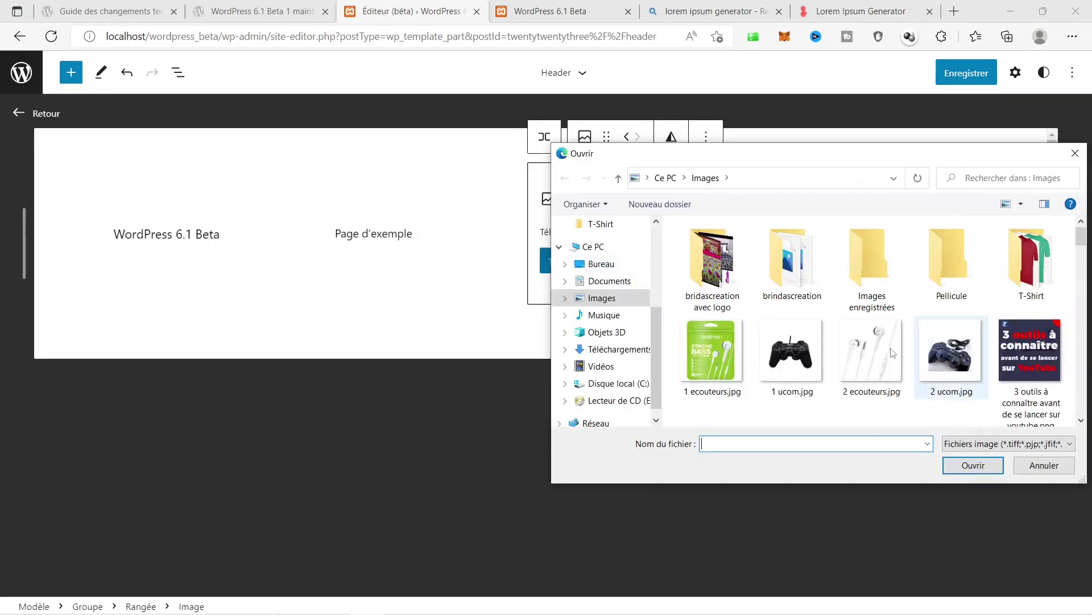
scroll(982, 351, "down", 2)
scroll(1050, 320, "down", 8)
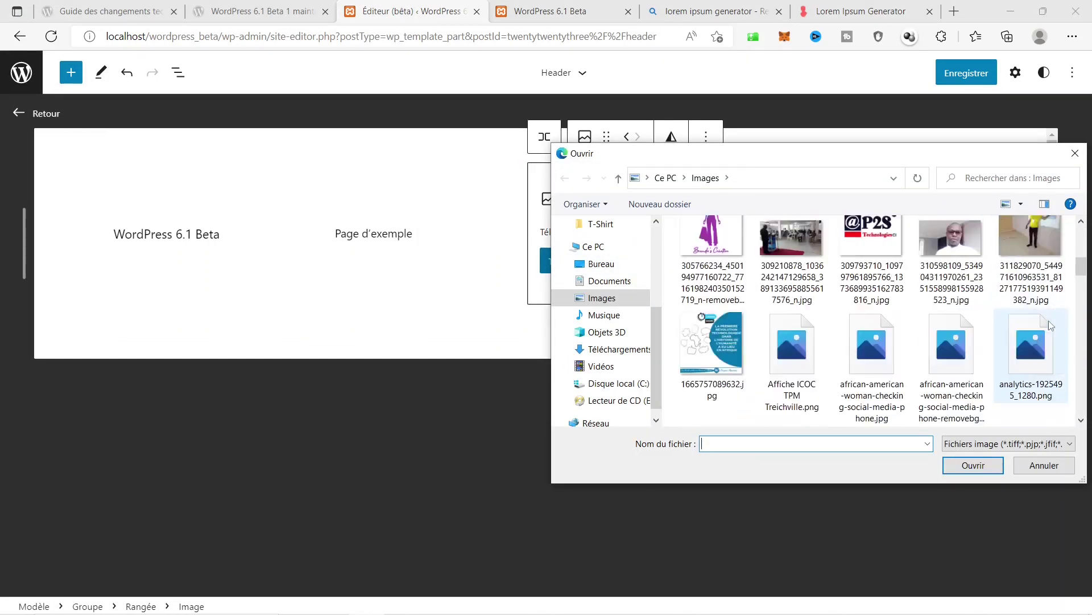
scroll(1049, 320, "down", 5)
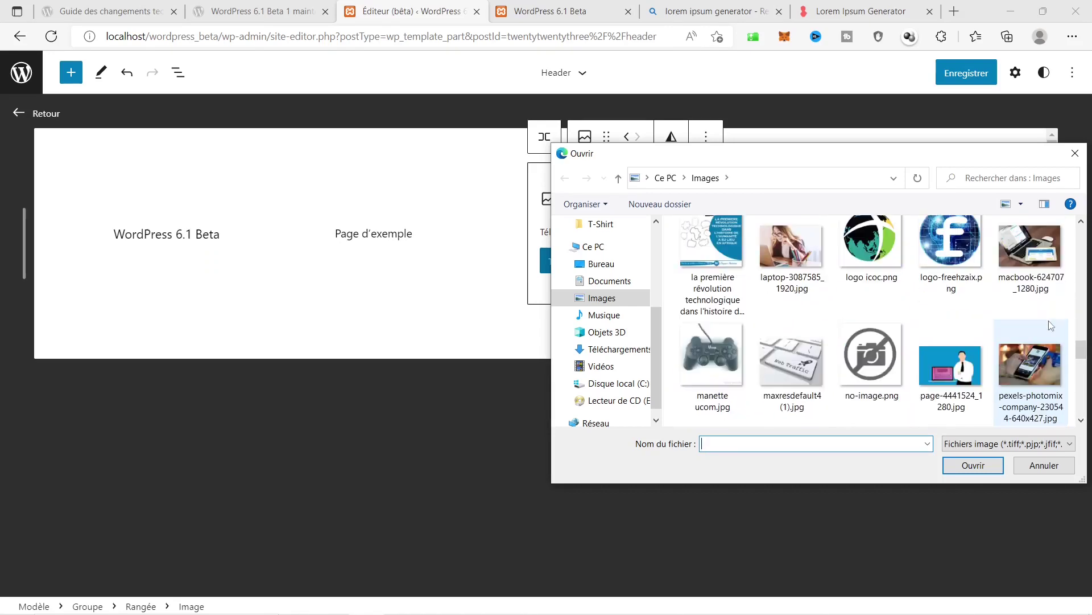
left_click(1054, 250)
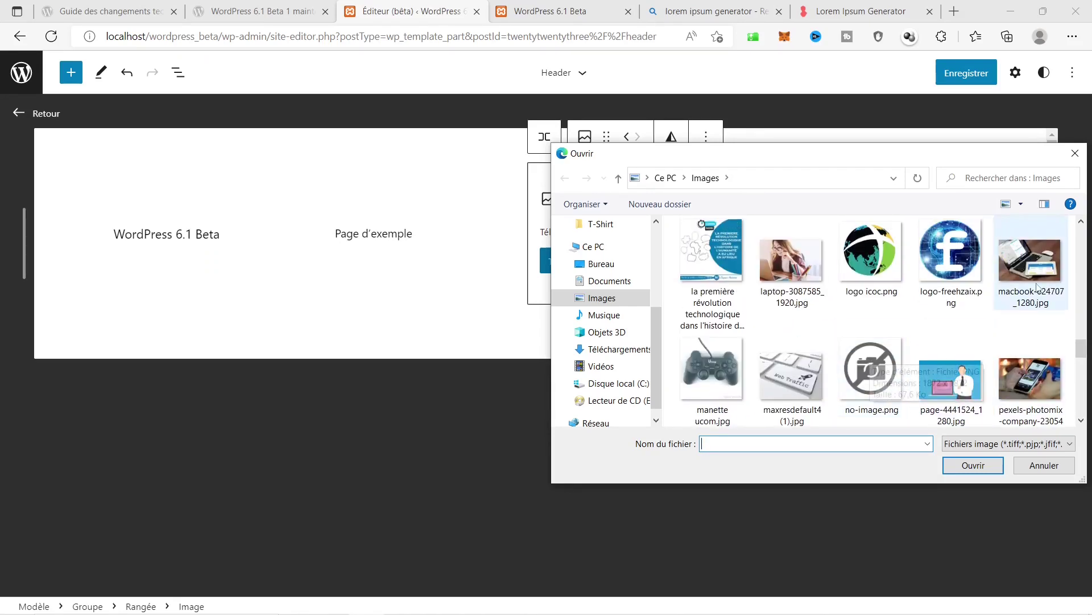
left_click(971, 466)
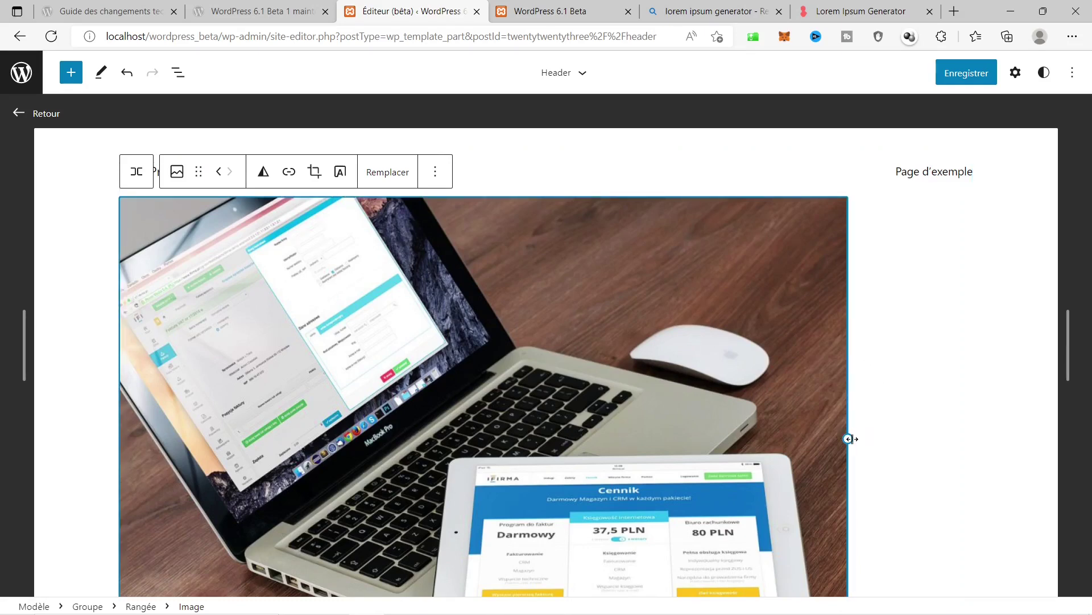
Resize the laptop photo to a small thumbnail at the right of the header row.
left_click_drag(850, 439, 485, 327)
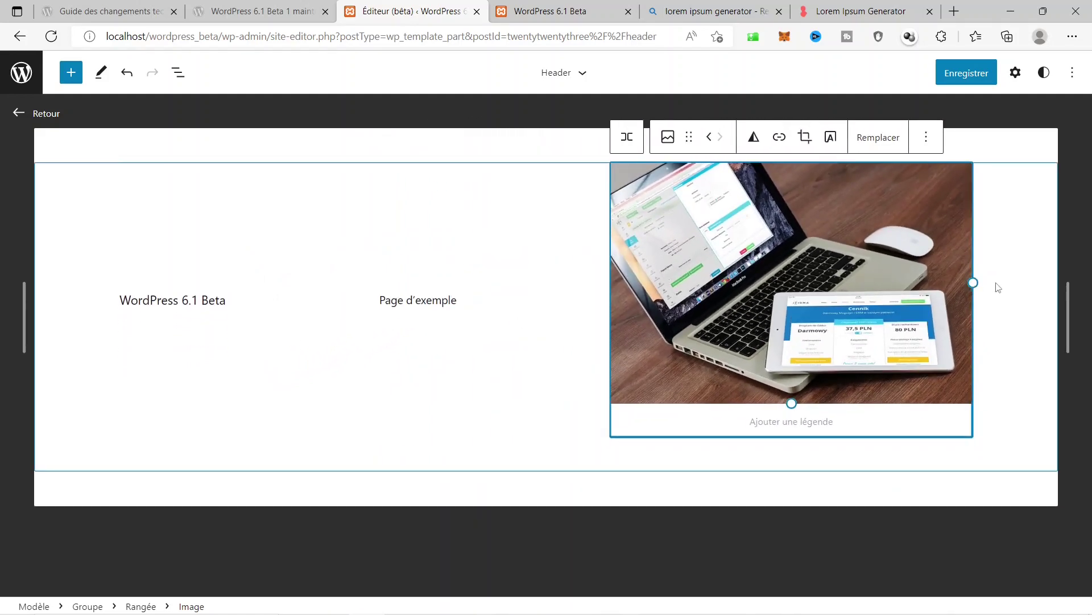
left_click_drag(812, 410, 963, 188)
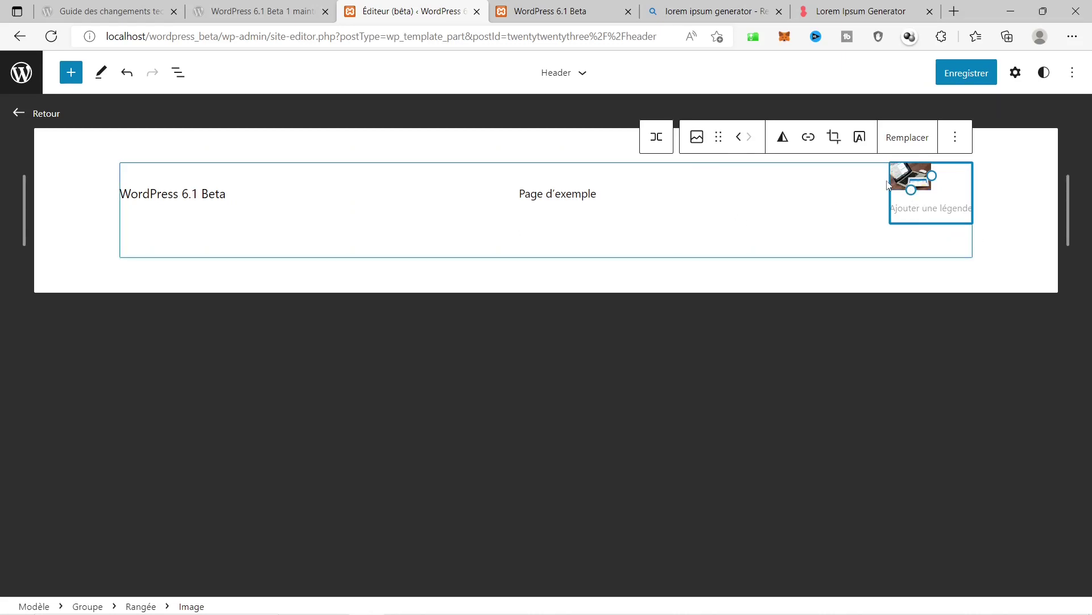
left_click_drag(911, 190, 922, 219)
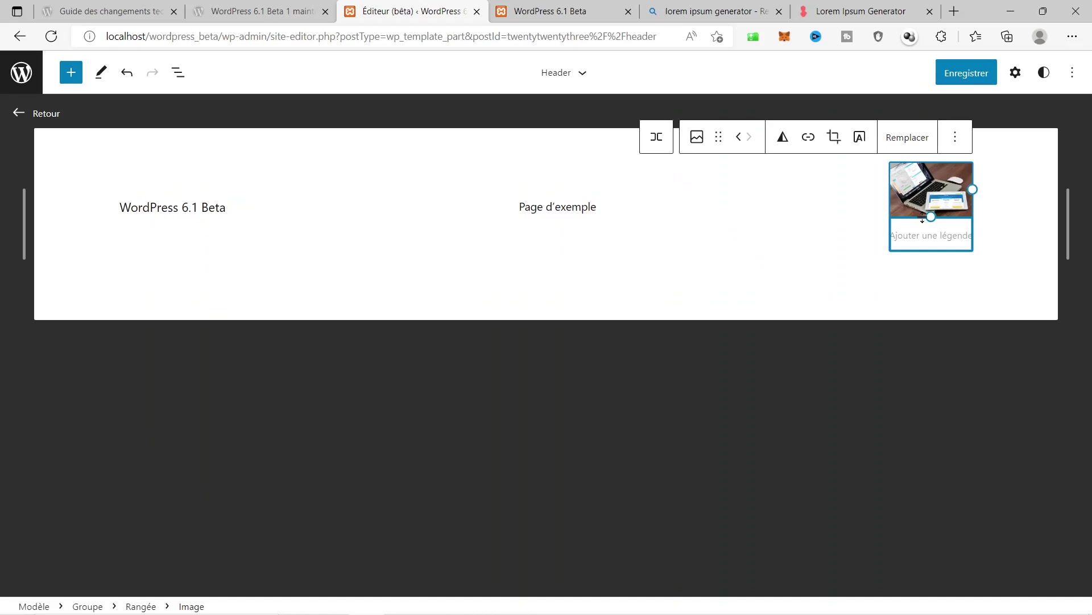
Save the Header template part and reload the live homepage to see the laptop photo.
left_click(968, 77)
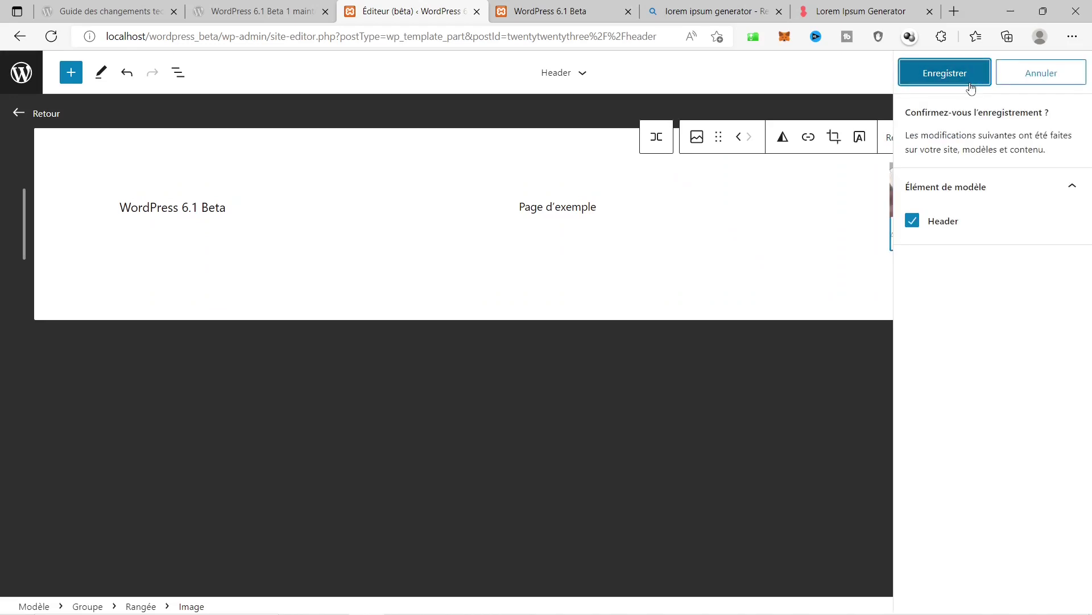
left_click(973, 80)
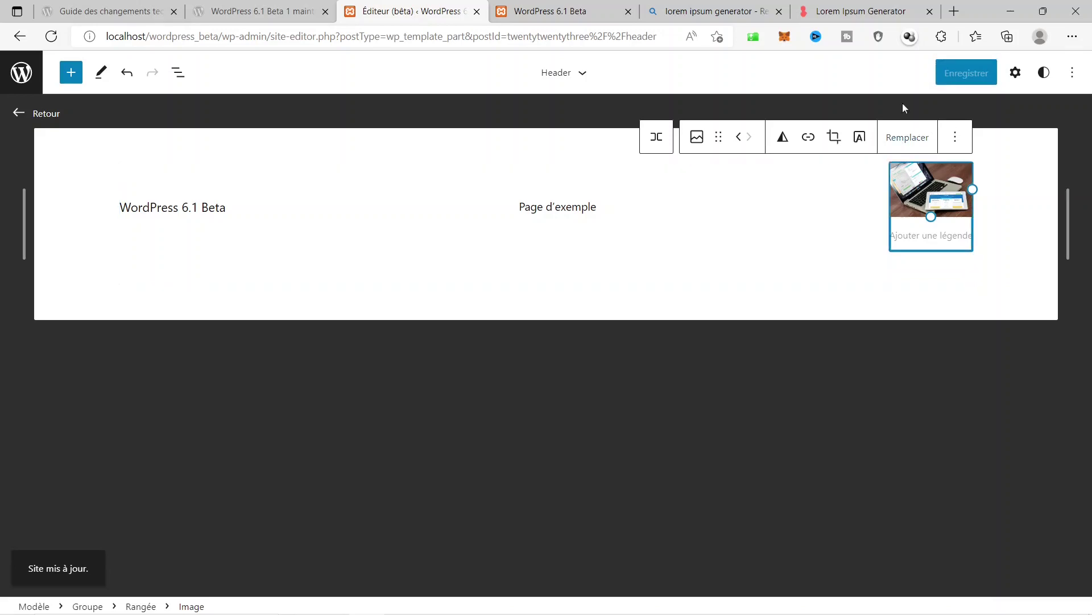
left_click(596, 11)
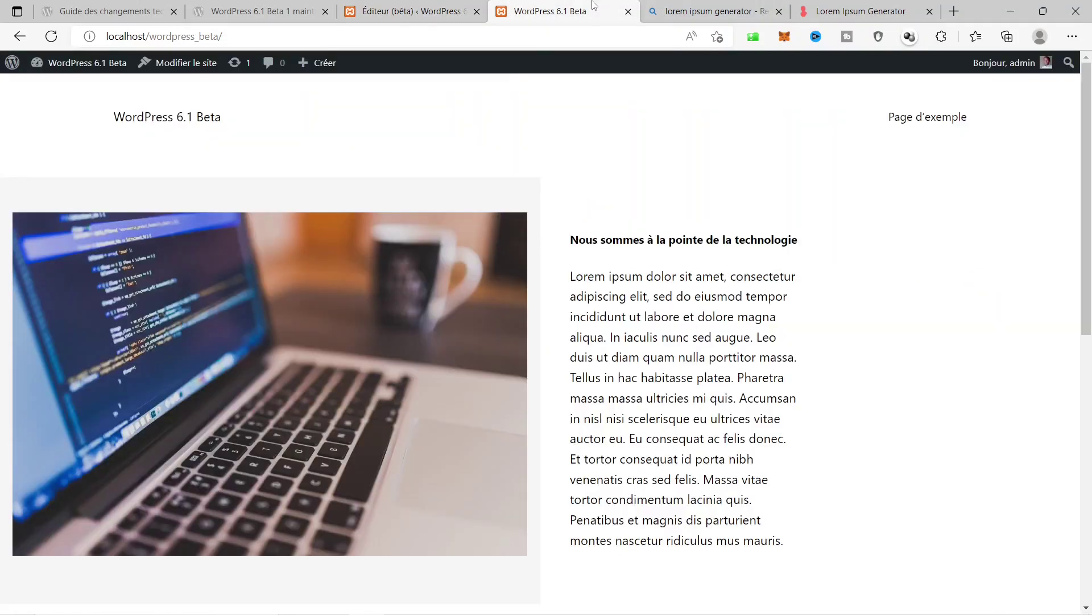
left_click(51, 37)
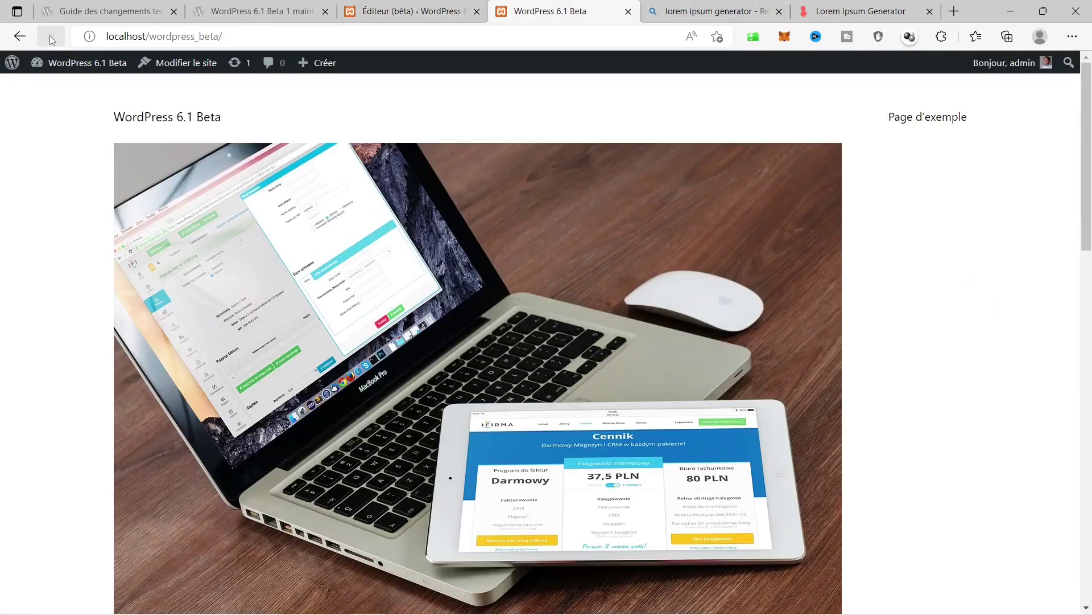
scroll(537, 288, "down", 9)
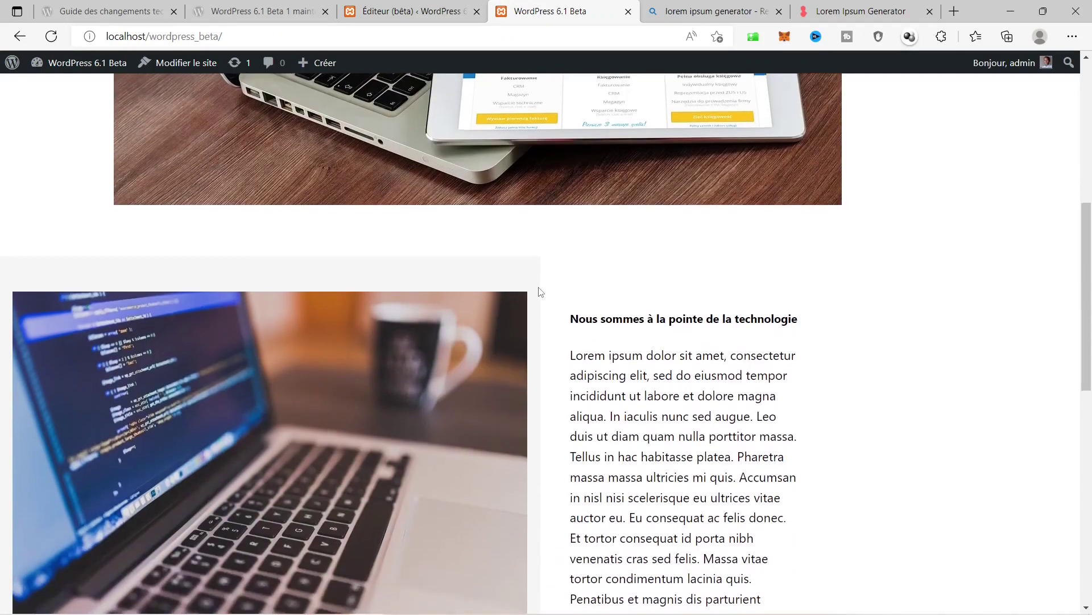
scroll(539, 287, "up", 9)
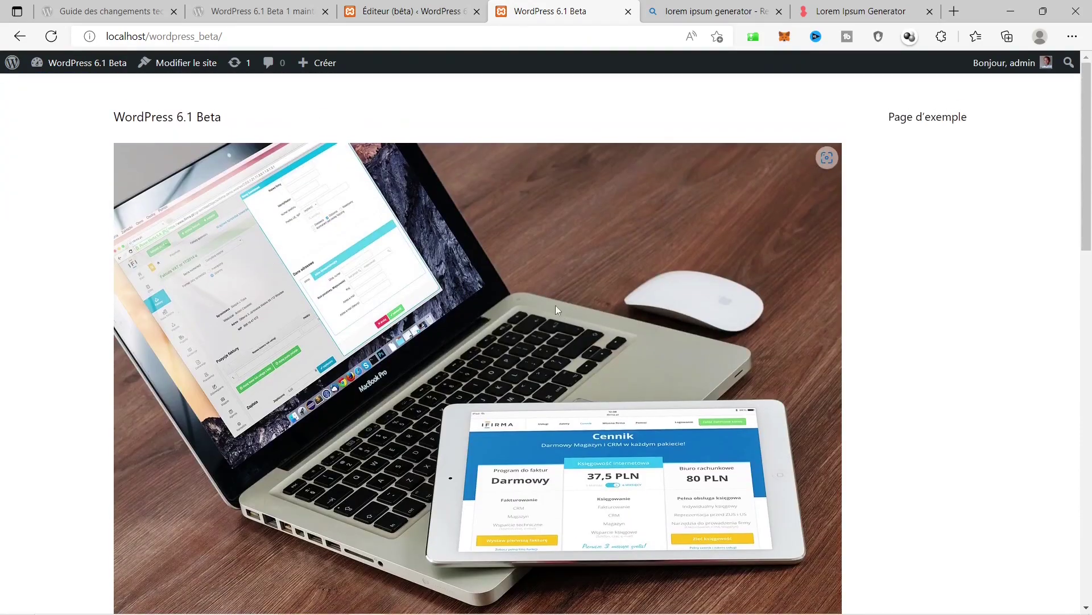
Remove the laptop Image block from the Header template part.
left_click(410, 11)
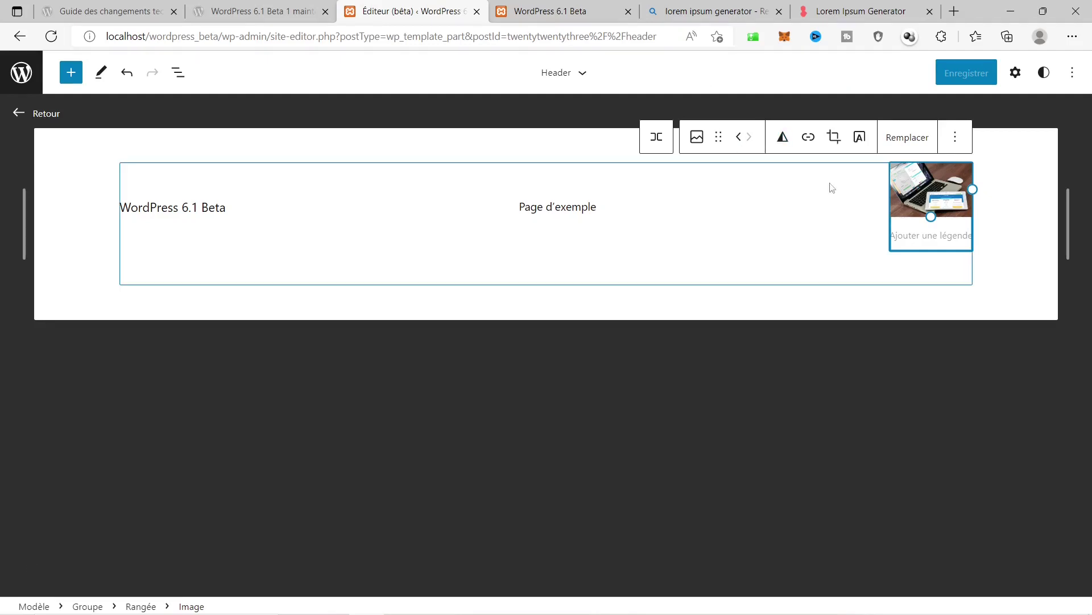
right_click(926, 186)
key("Escape")
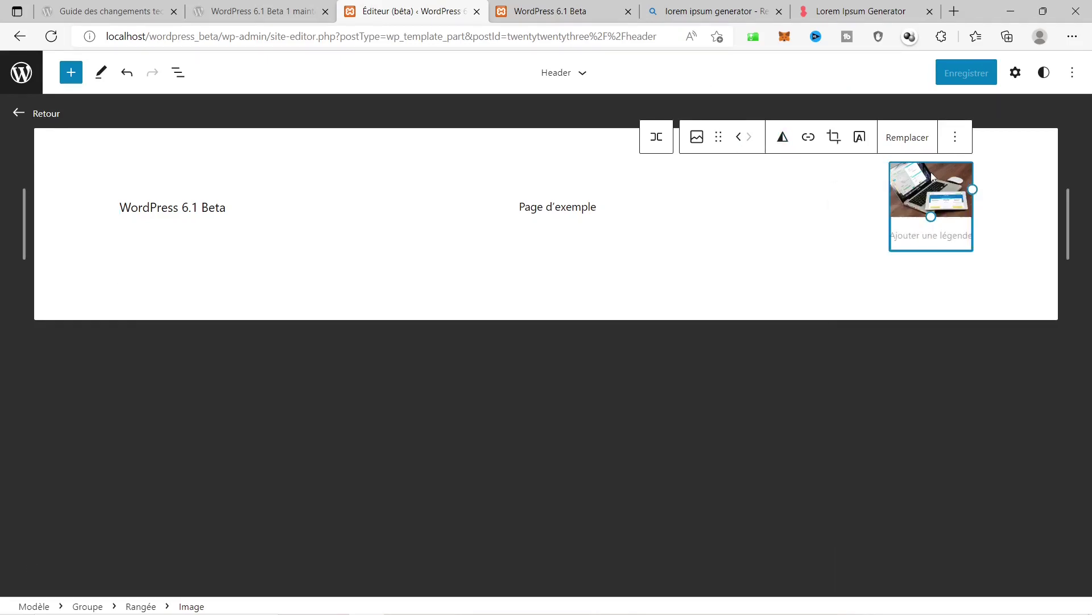
left_click(954, 138)
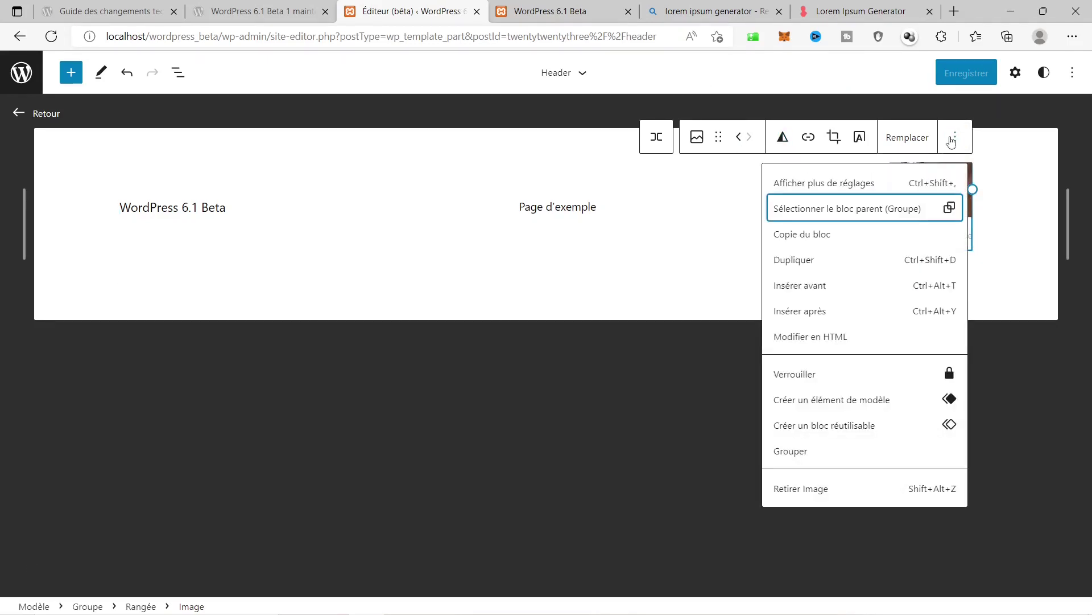
left_click(802, 488)
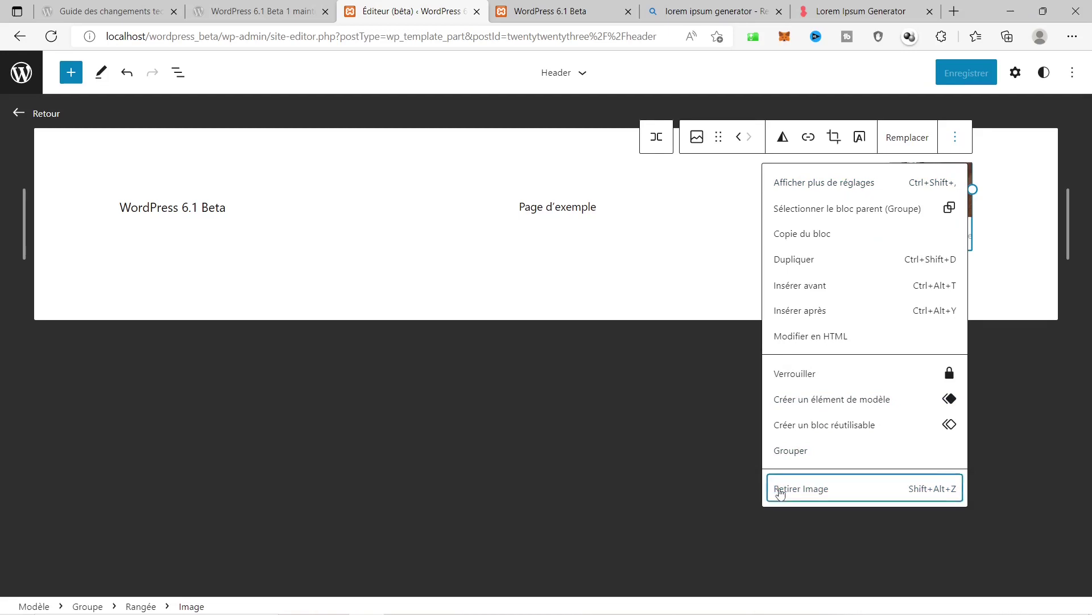
left_click(798, 230)
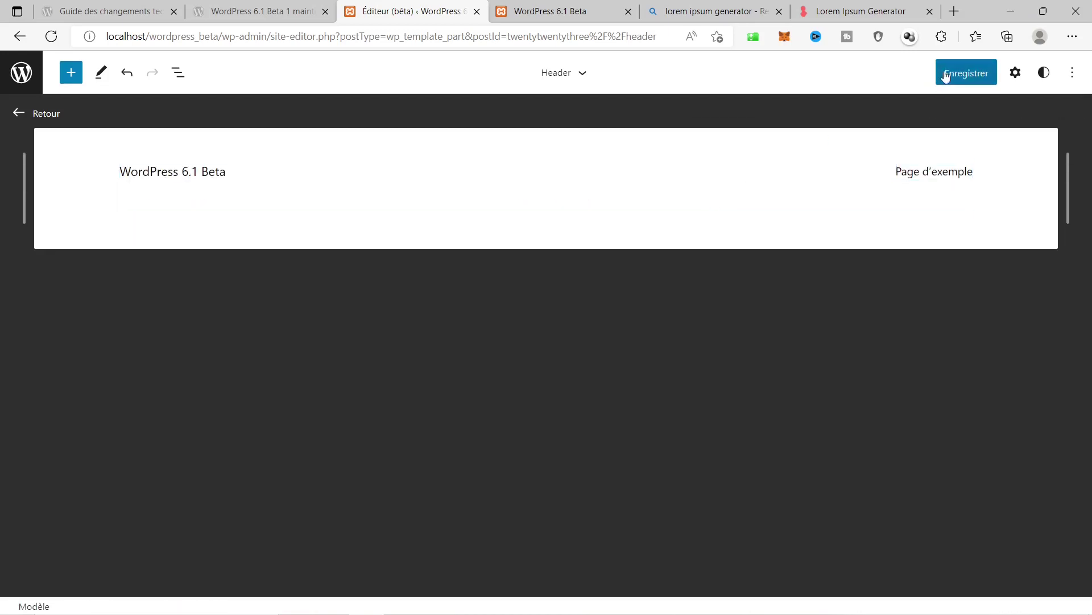
Save the header, reload the live homepage to confirm, and return to the header editor.
left_click(961, 79)
left_click(962, 79)
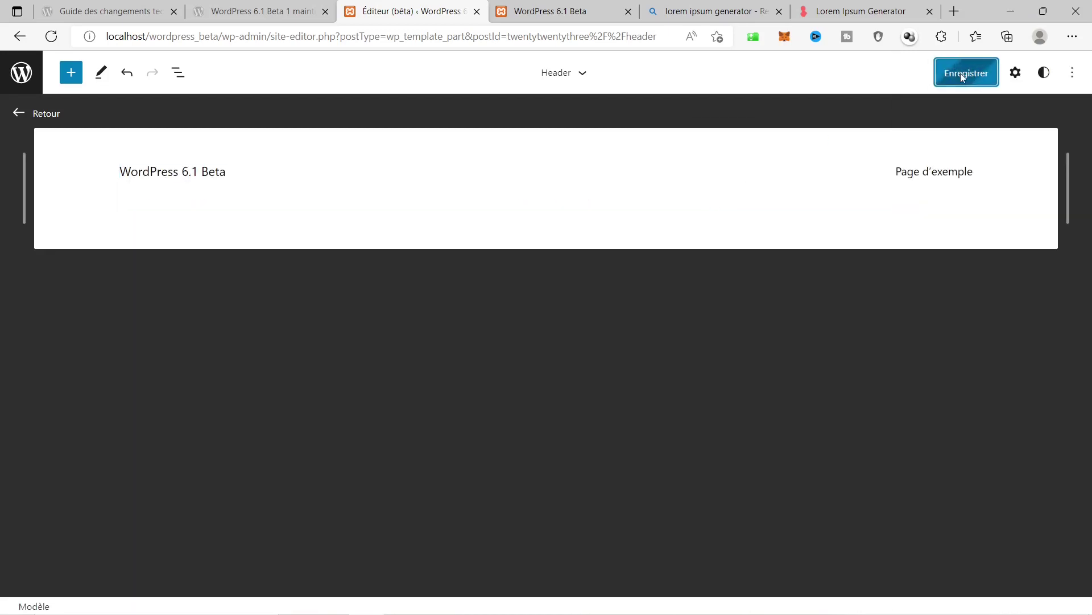
left_click(603, 11)
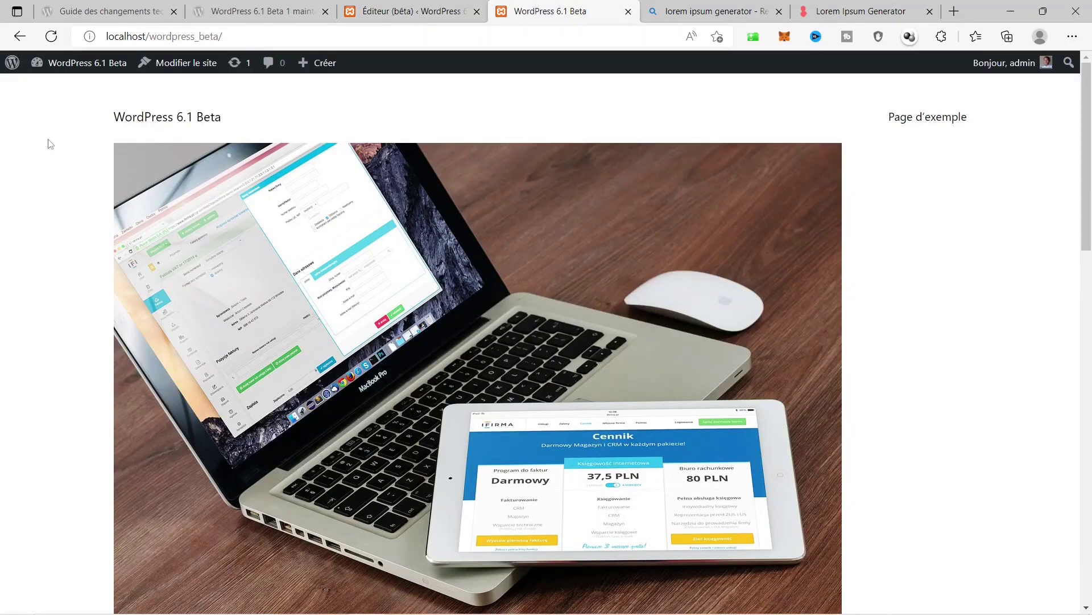
left_click(51, 38)
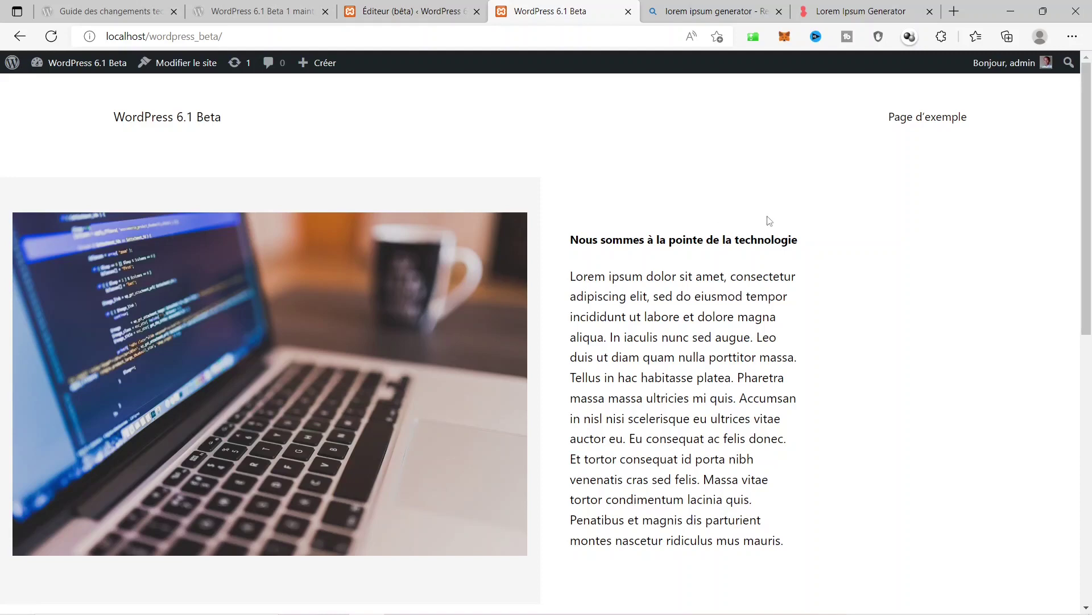
left_click(450, 5)
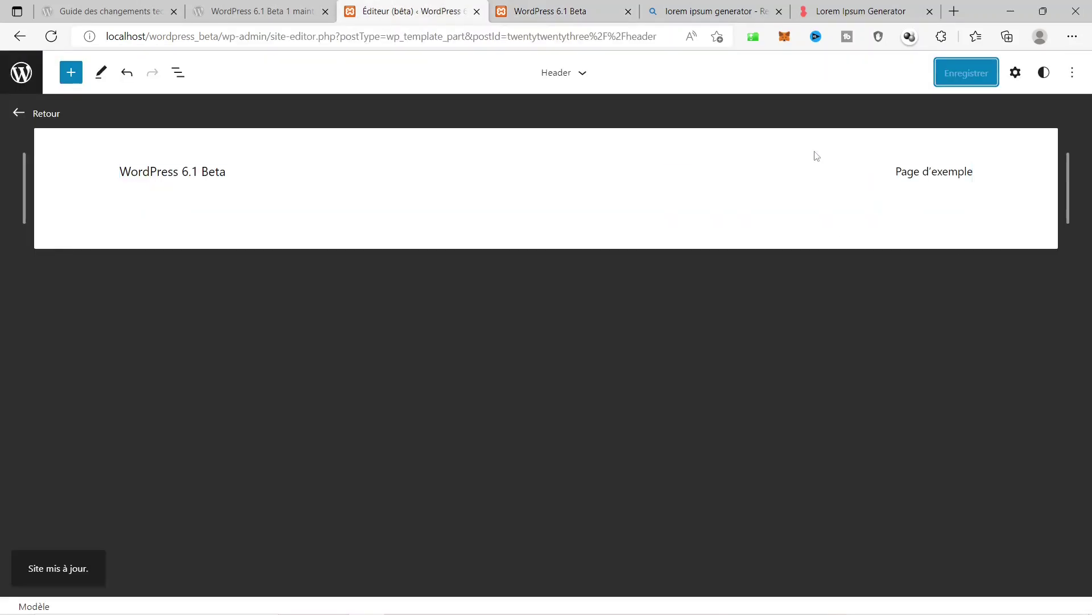
Duplicate the page list block in the header navigation.
left_click(603, 200)
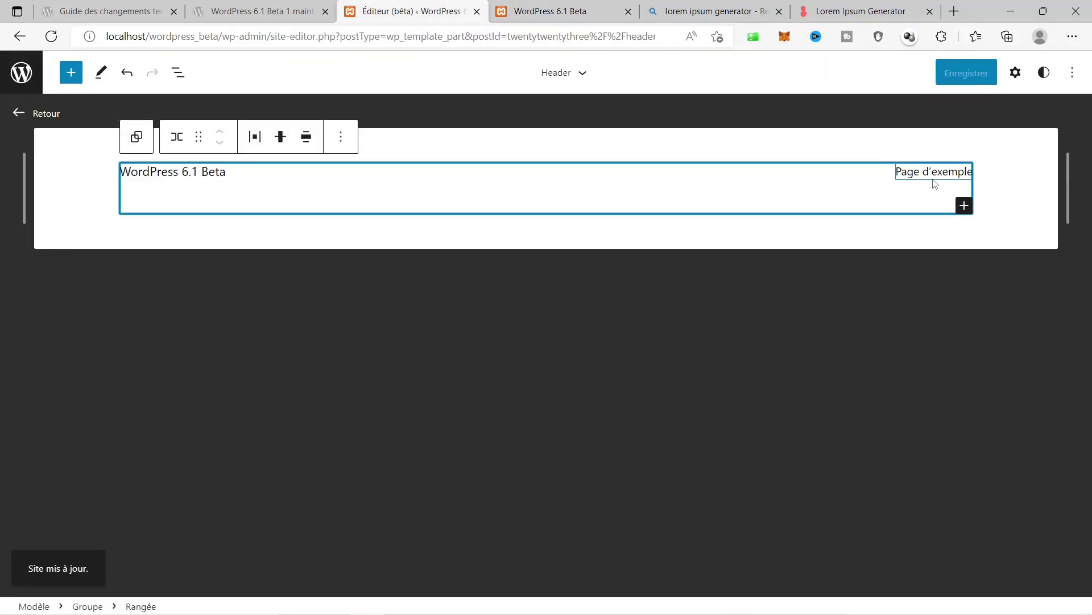
left_click(937, 174)
right_click(937, 173)
left_click_drag(937, 173, 943, 170)
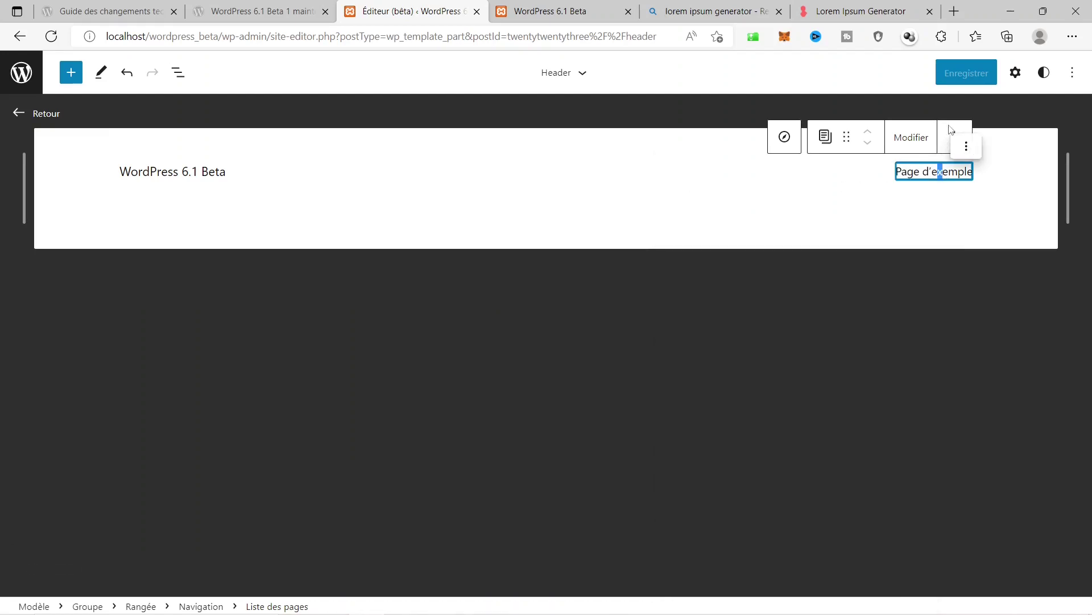
left_click(950, 131)
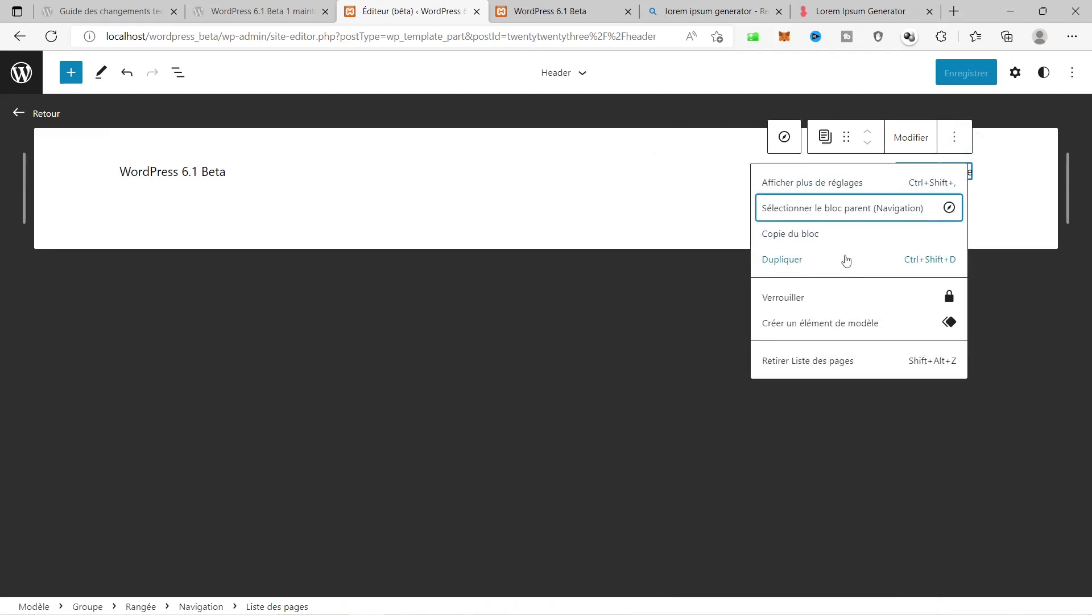
left_click(808, 259)
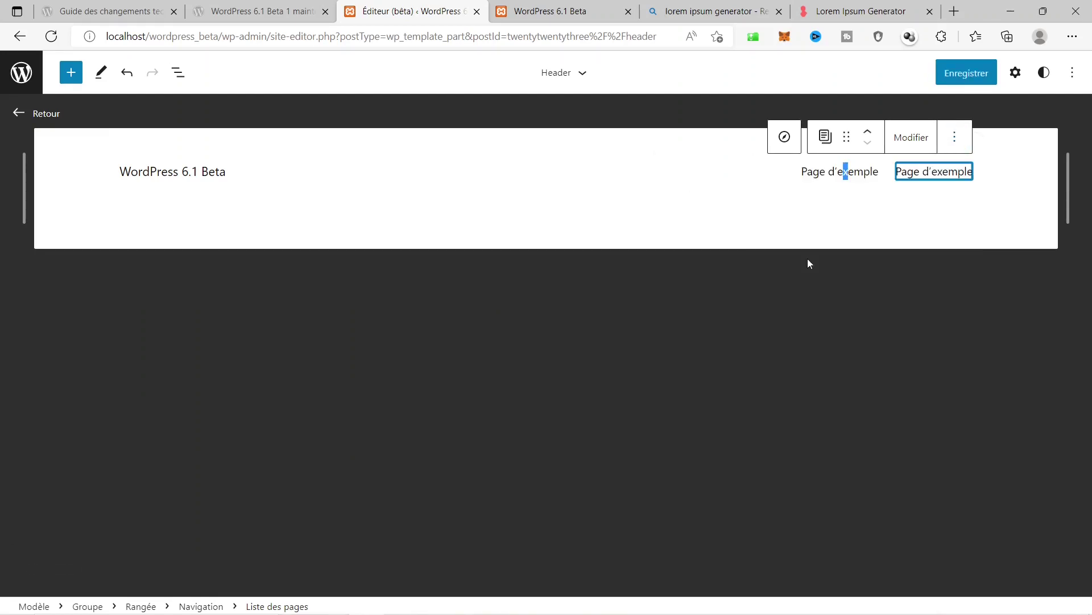
key("ctrl+a")
left_click(930, 175)
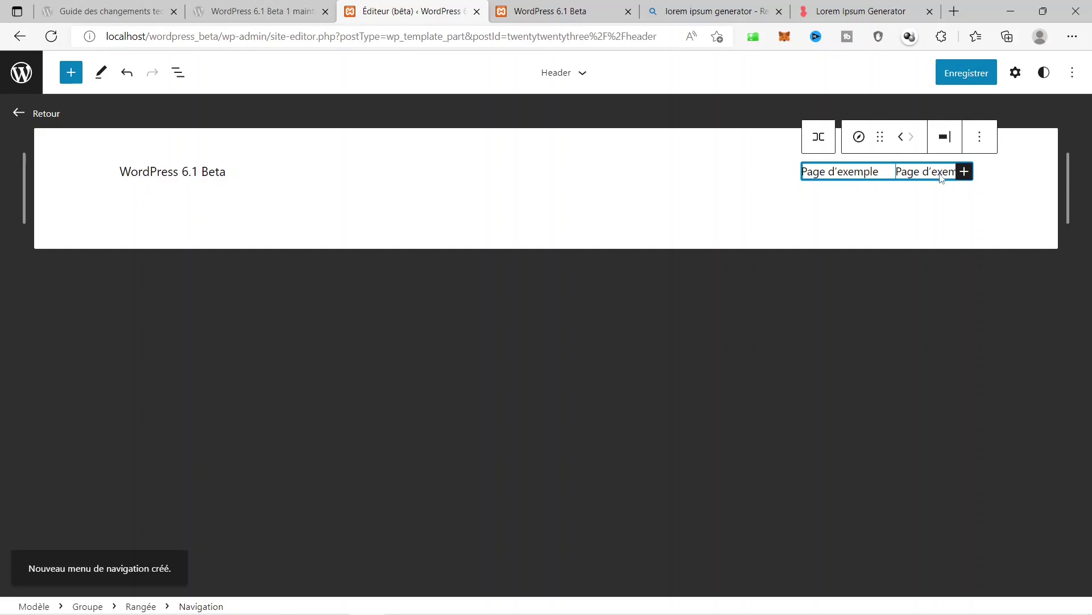
Add an 'A propos de nous' link and remove the duplicated page list.
left_click(965, 173)
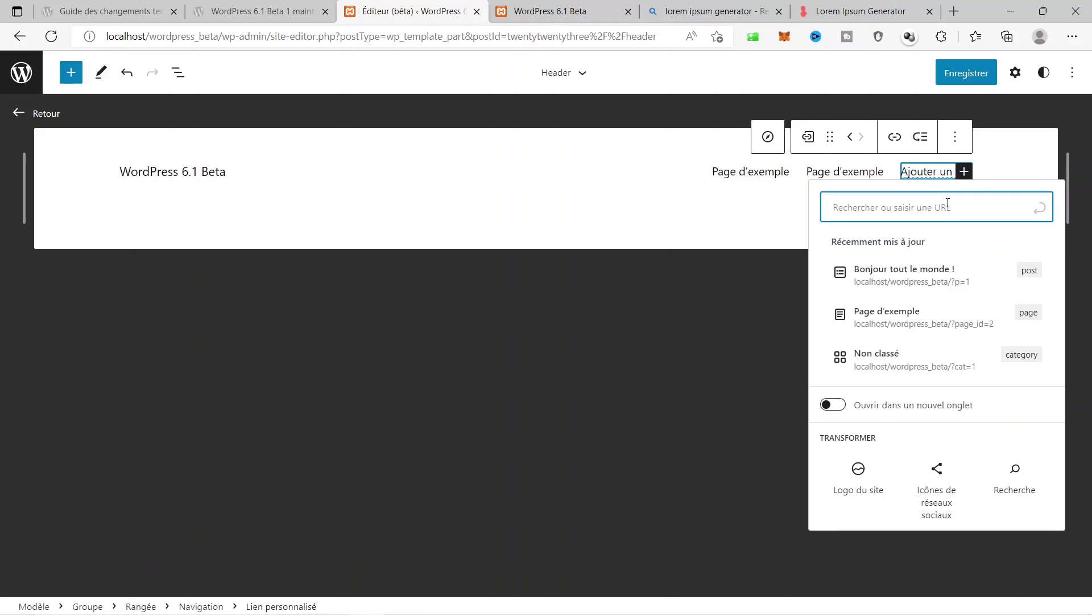
type("A propos de nous")
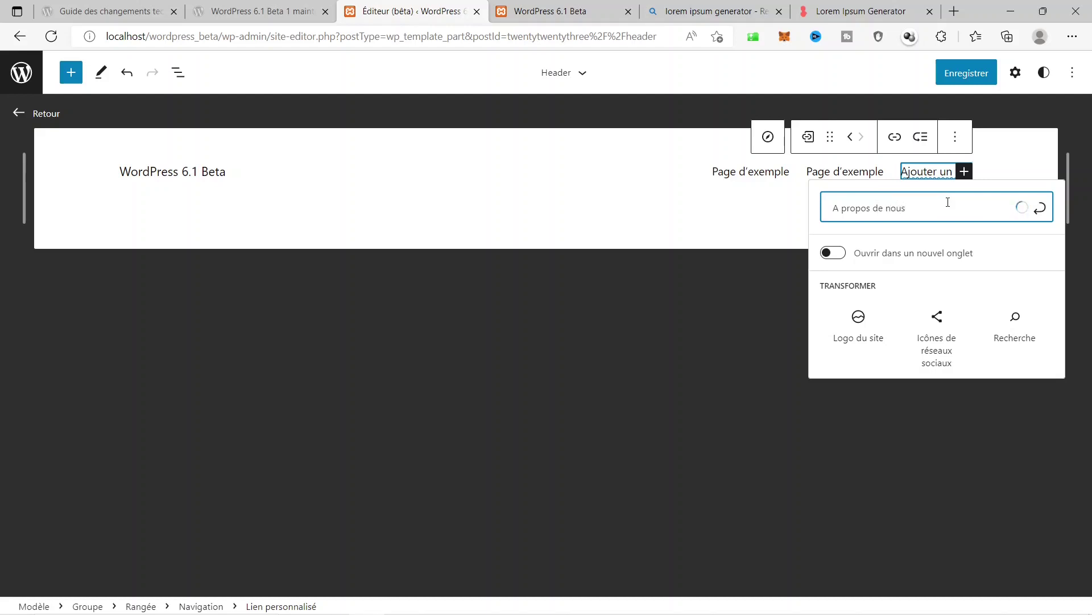
key("Return")
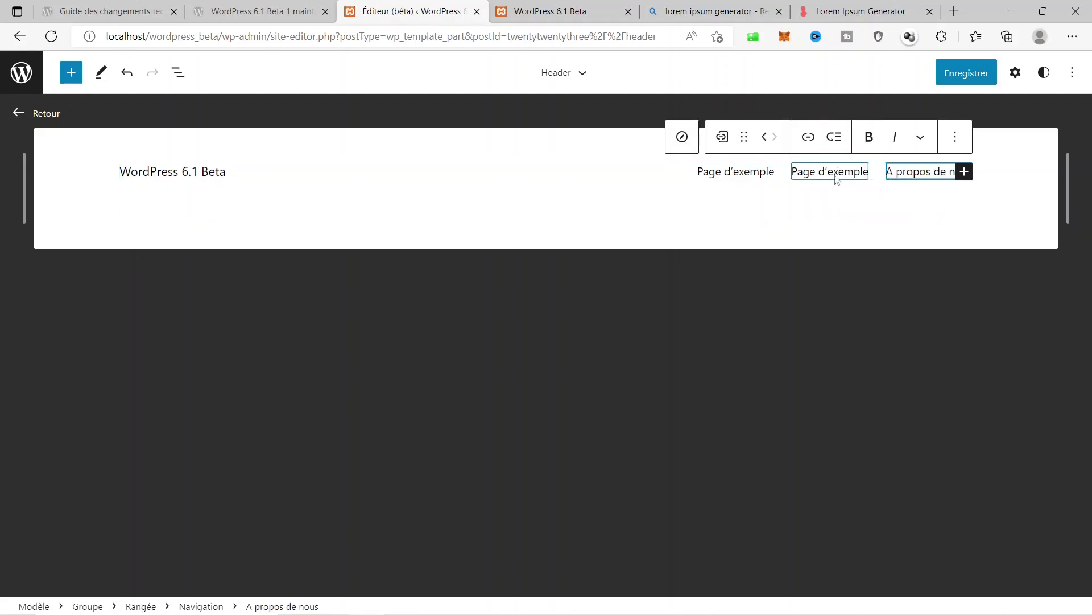
left_click(824, 173)
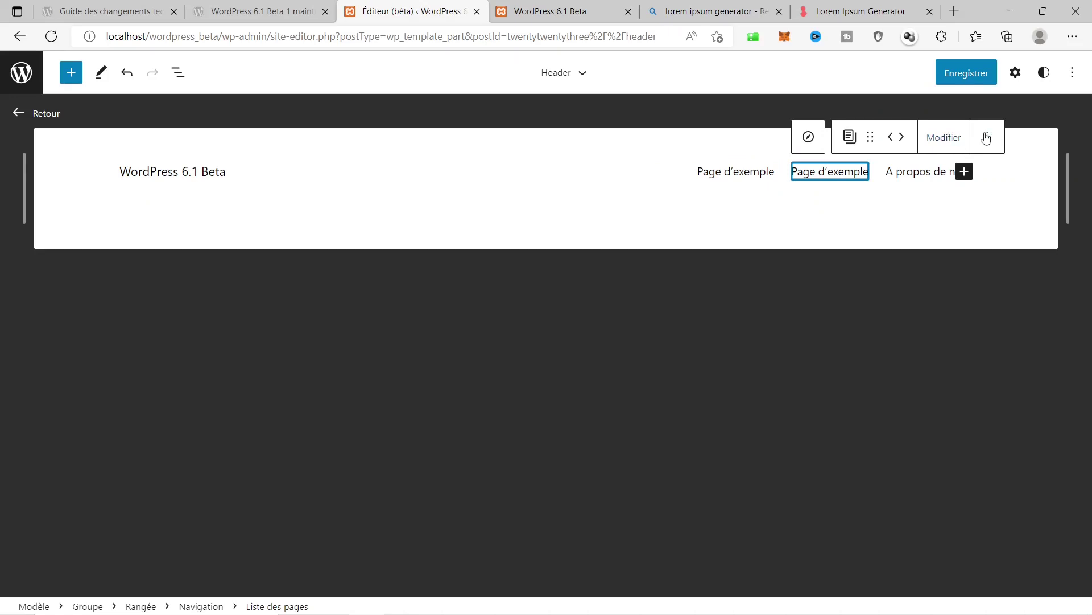
left_click(988, 138)
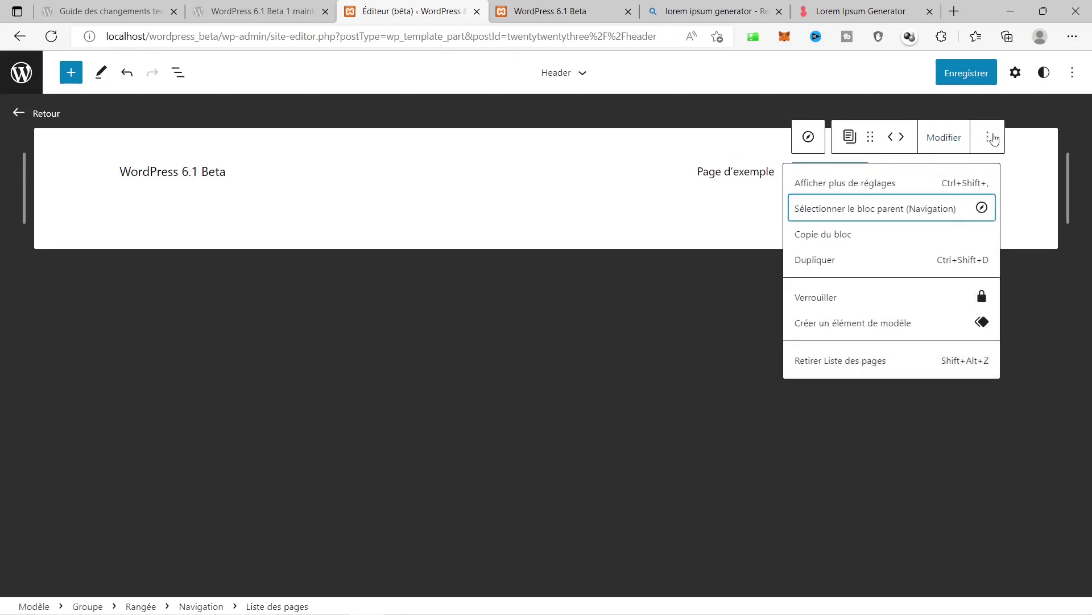
left_click(840, 364)
Add a 'Nous contacter' link after 'A propos de nous' and save the header.
left_click(913, 172)
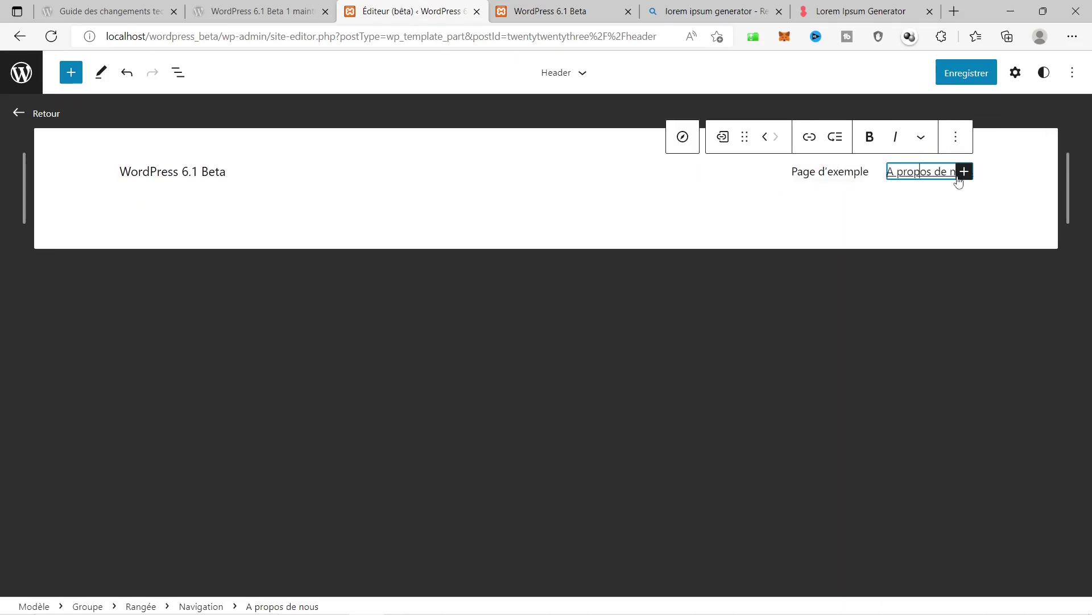
left_click(965, 172)
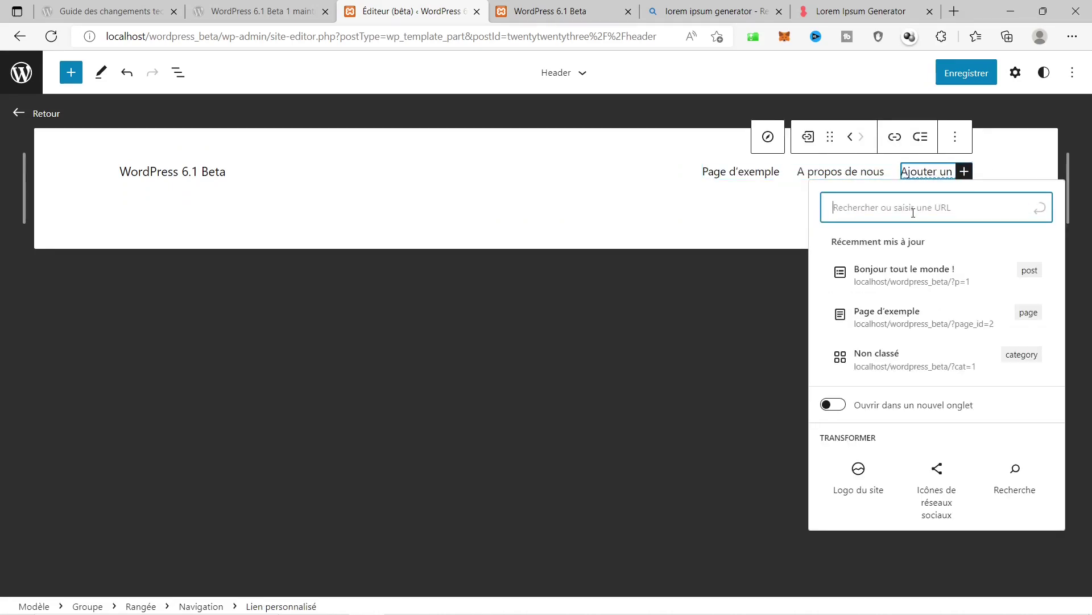
type("Nous contacter")
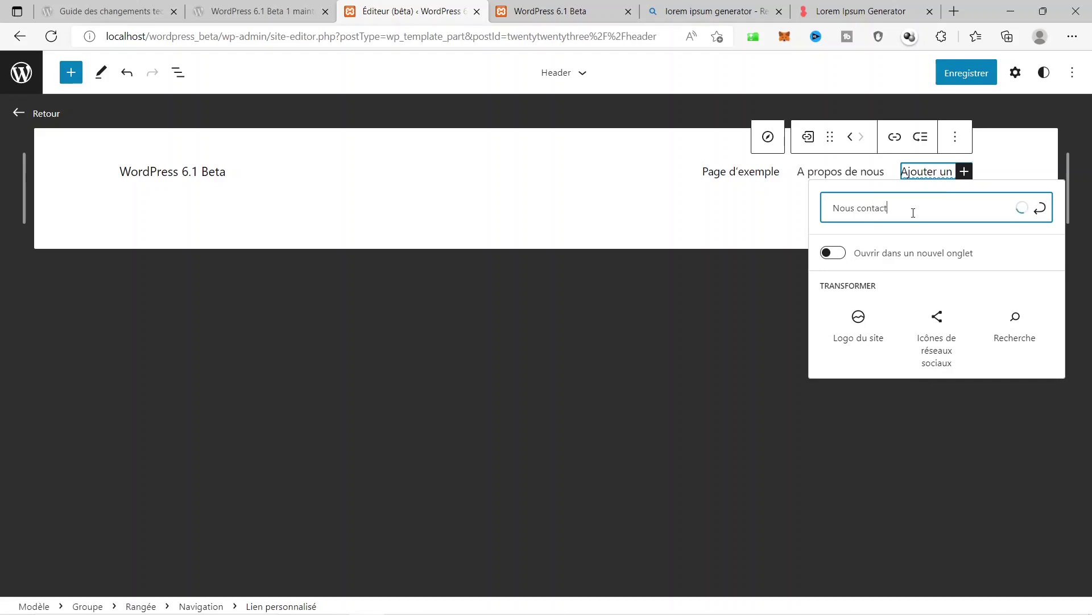
left_click(1045, 213)
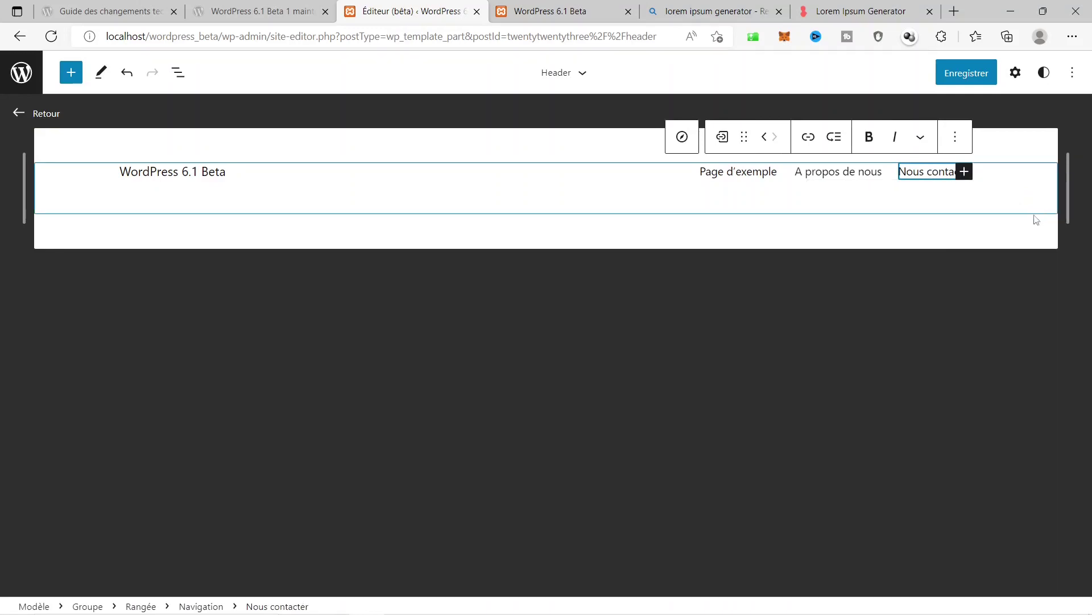
left_click(960, 72)
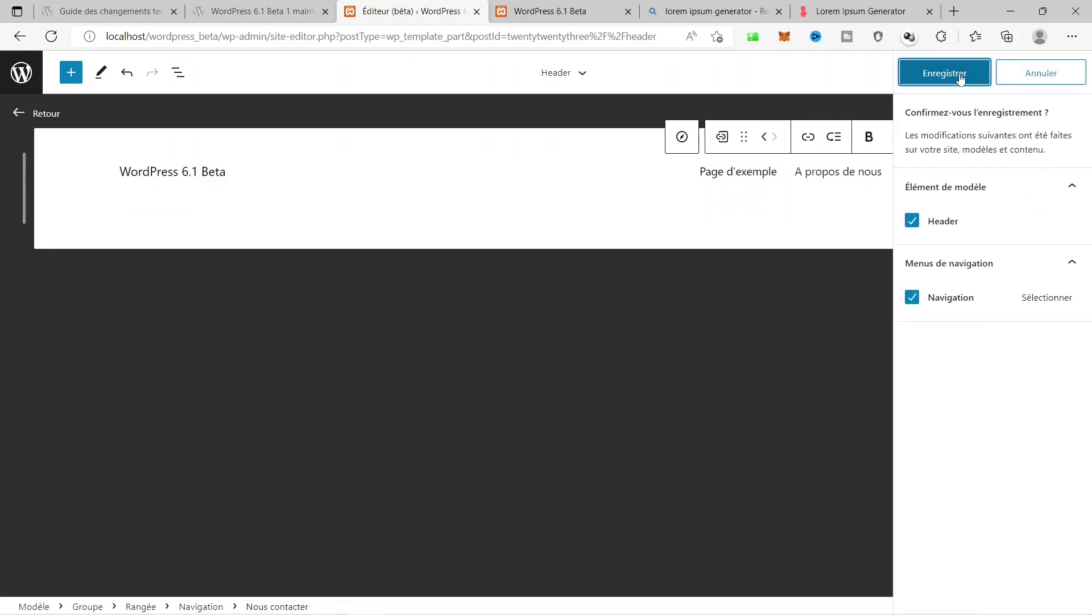
left_click(960, 76)
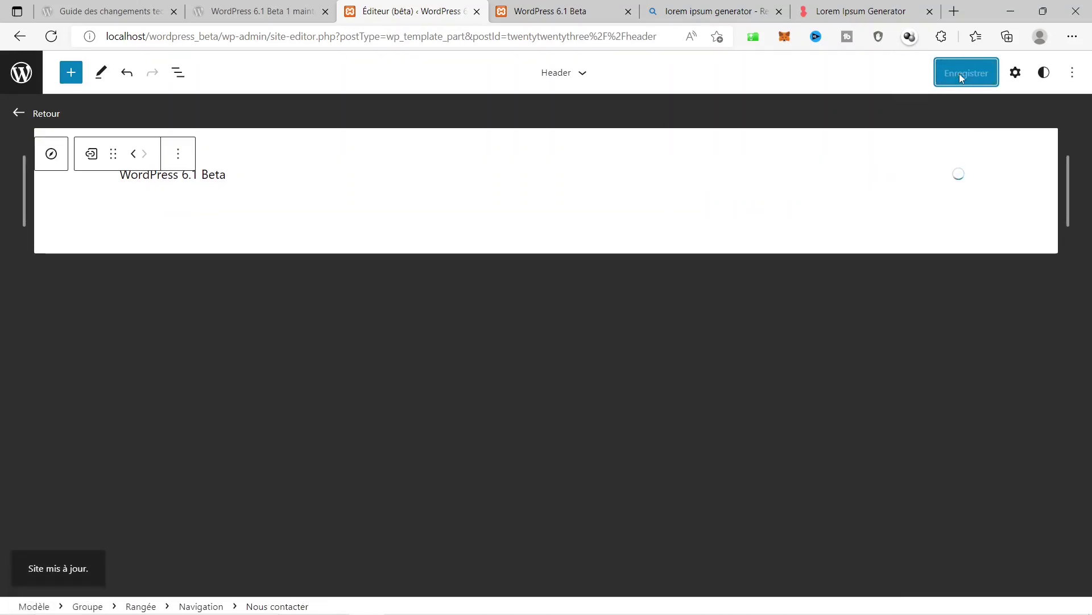
left_click(582, 4)
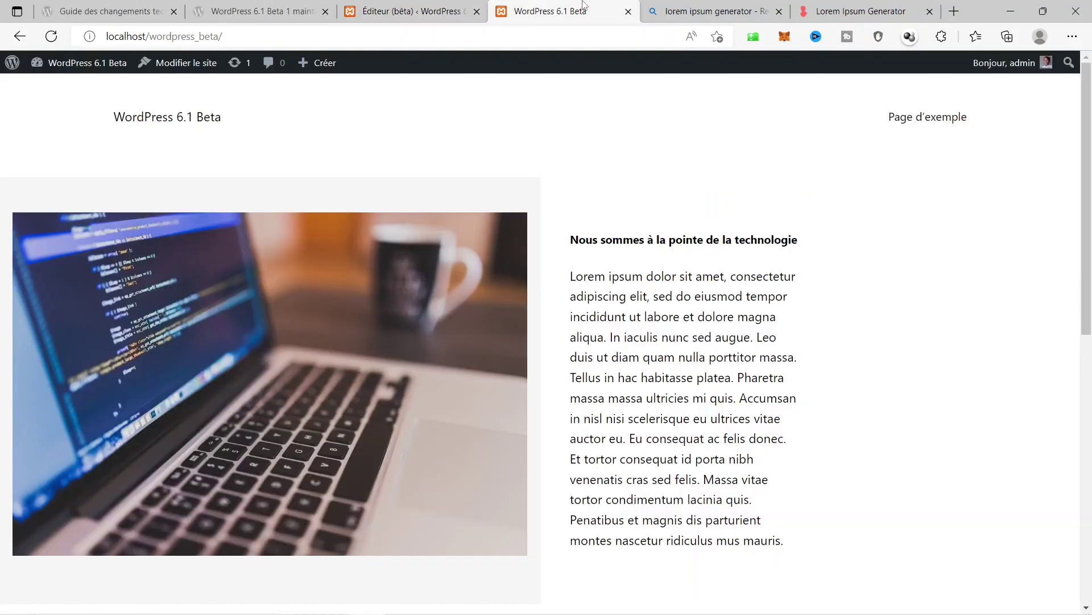
left_click(54, 39)
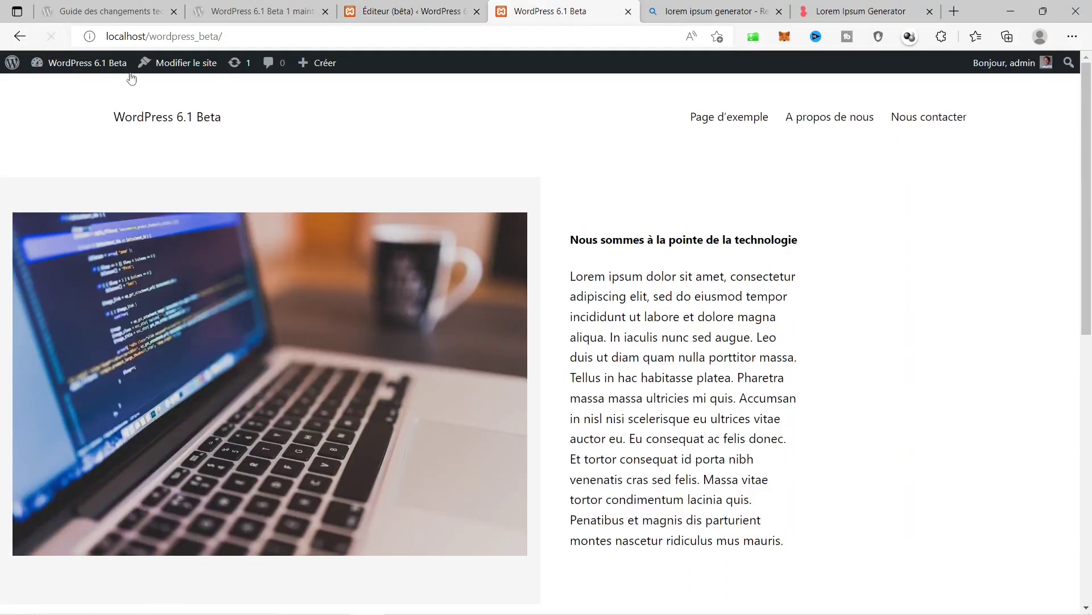
left_click(711, 122)
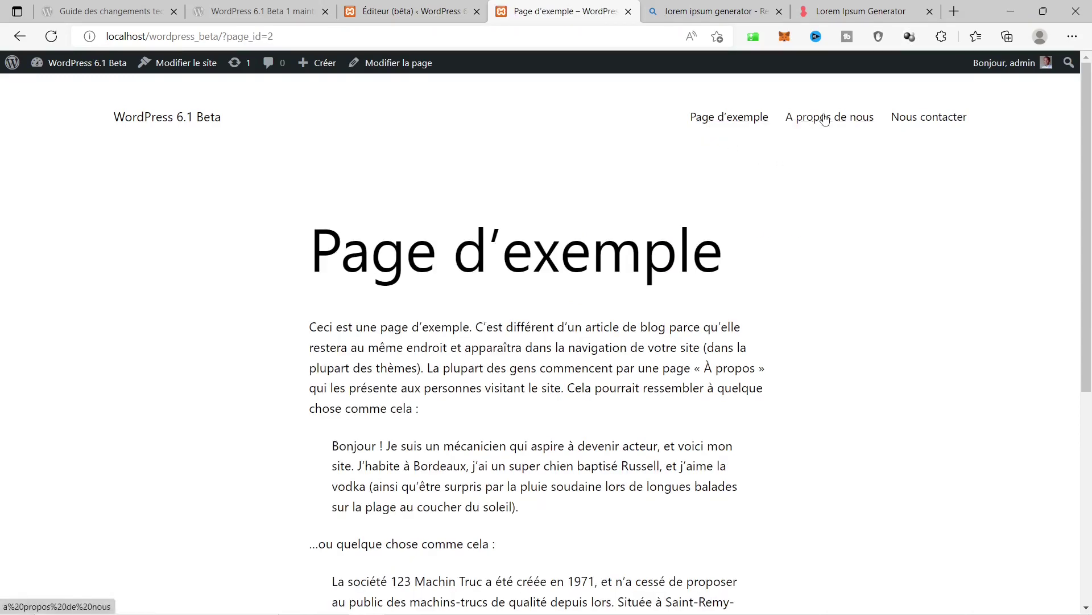
left_click(825, 118)
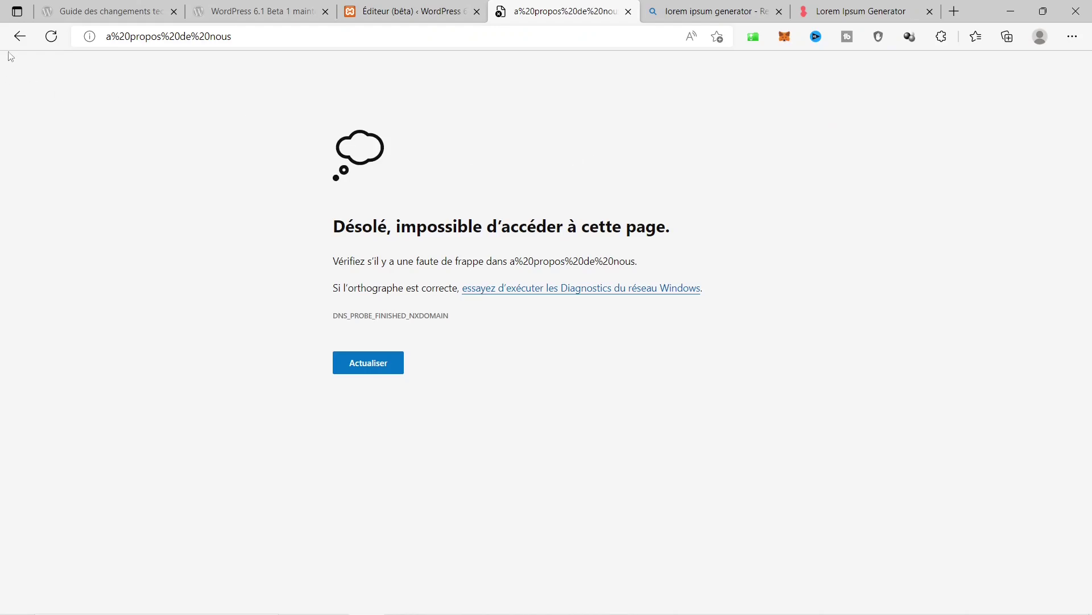
left_click(20, 36)
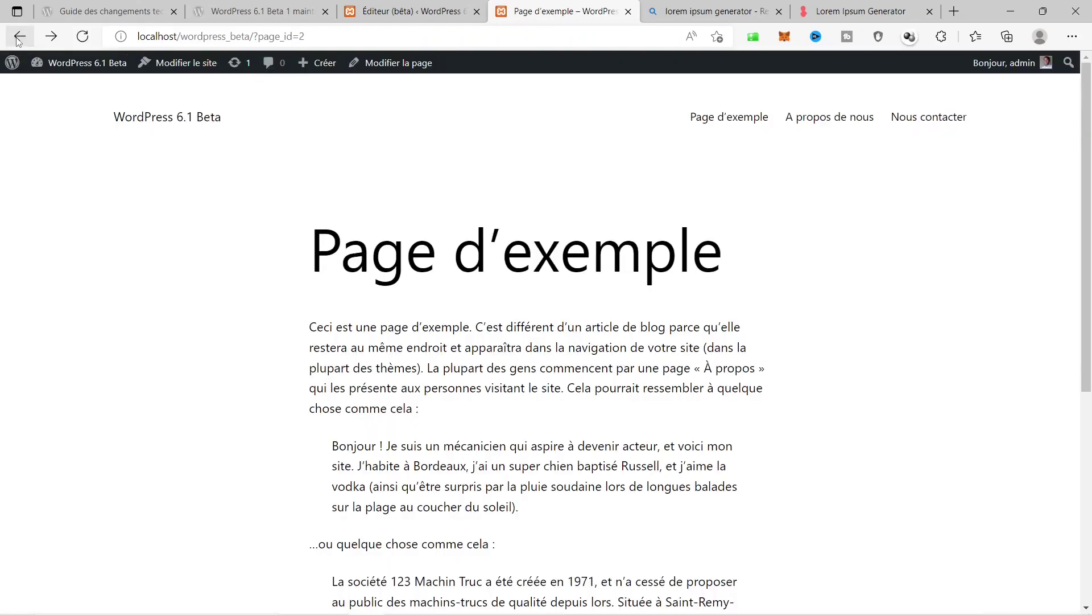
left_click(941, 121)
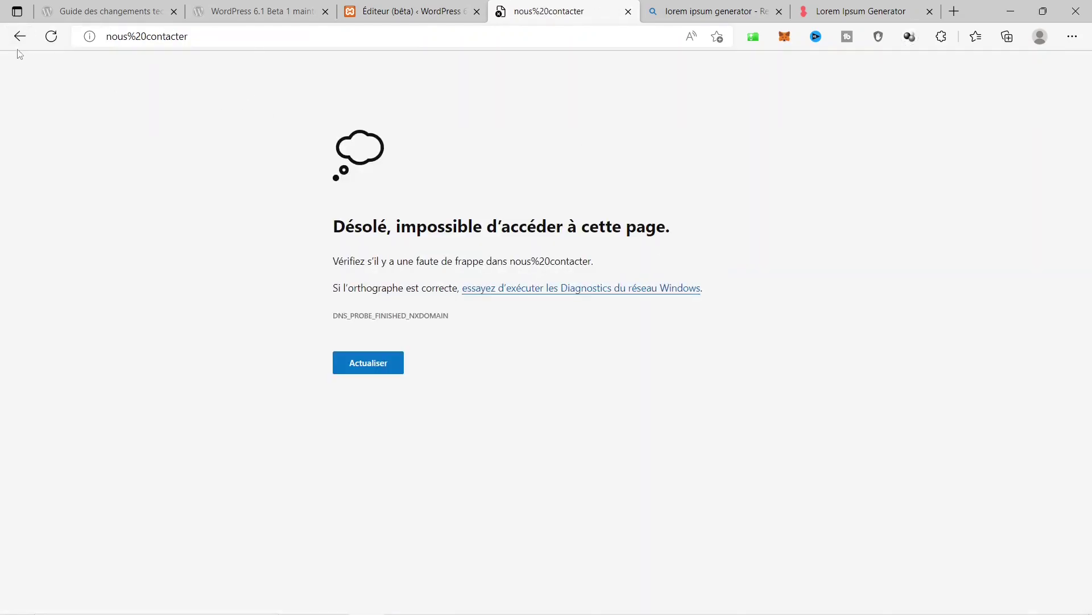
left_click(20, 36)
left_click(409, 4)
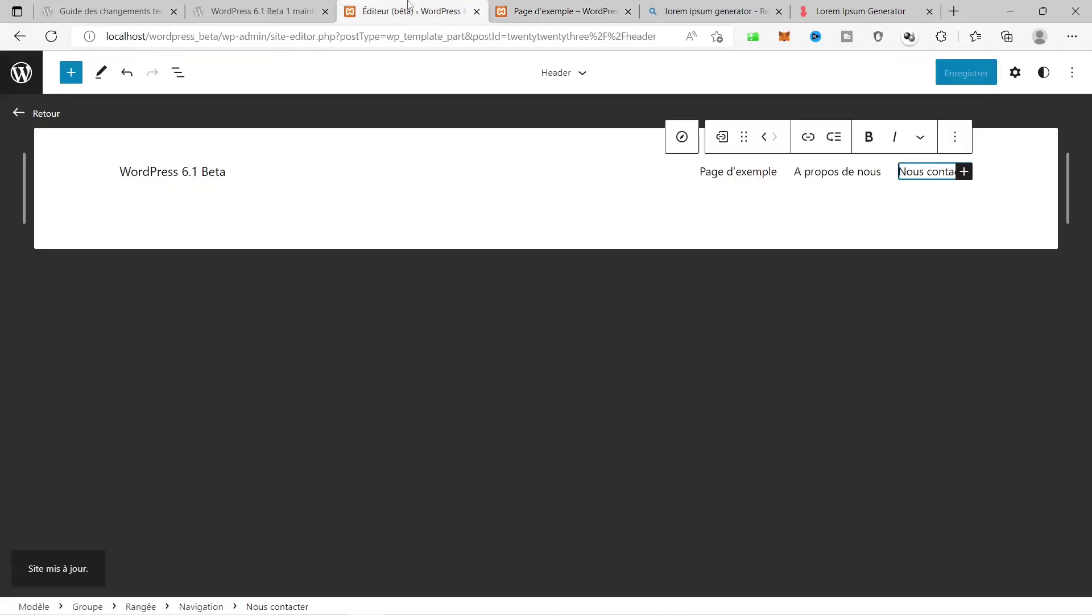
Remove the 'A propos de nous' link from the header navigation.
left_click(871, 172)
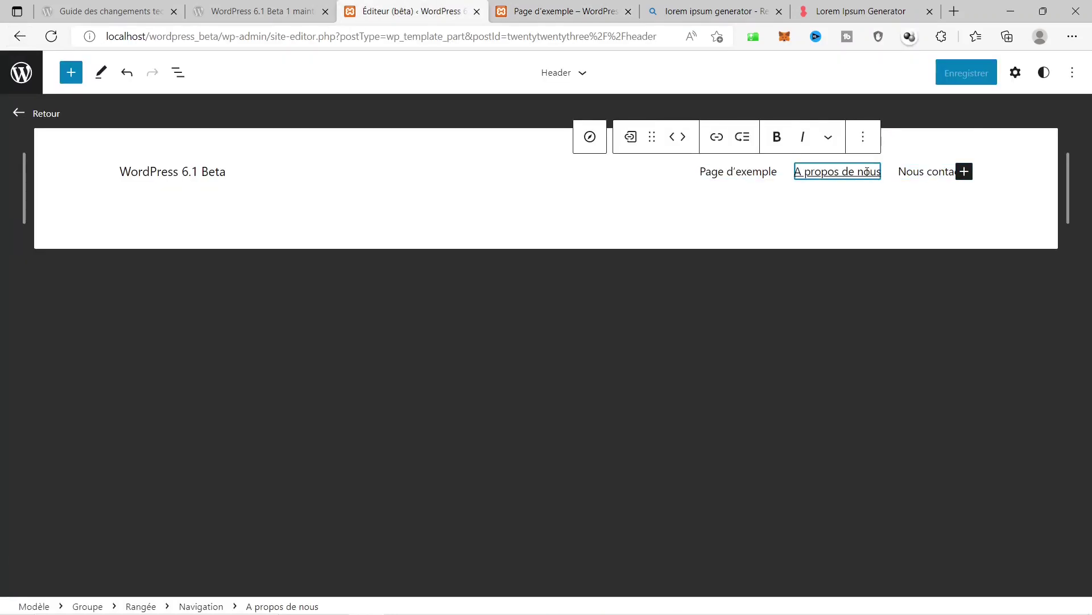
right_click(867, 171)
left_click(885, 138)
left_click(865, 142)
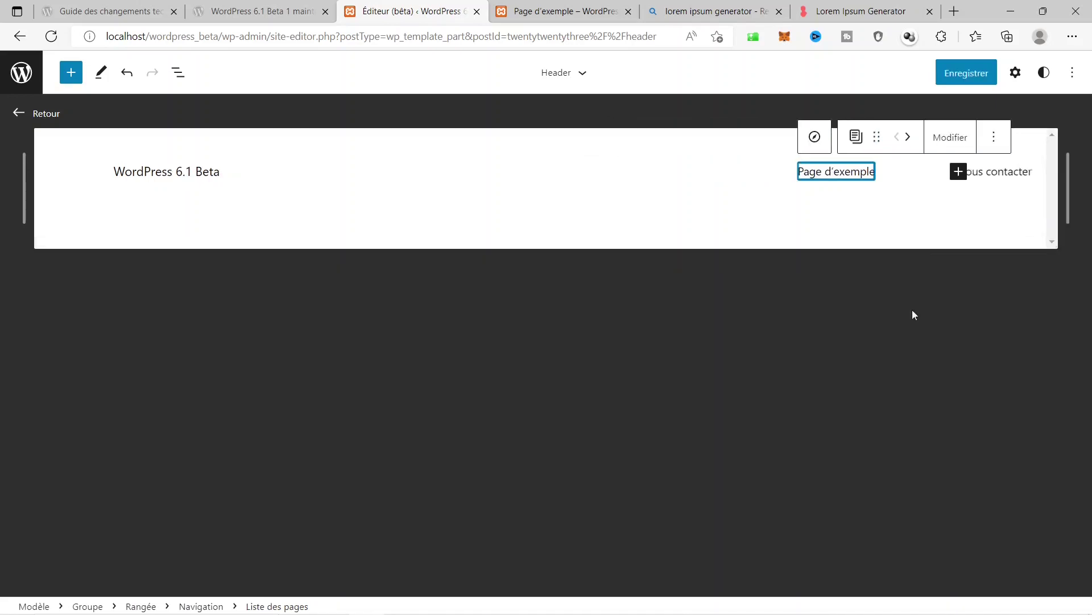
left_click(891, 359)
Remove the 'Nous contacter' link, save the header, and switch to the Page d'exemple tab.
left_click(934, 179)
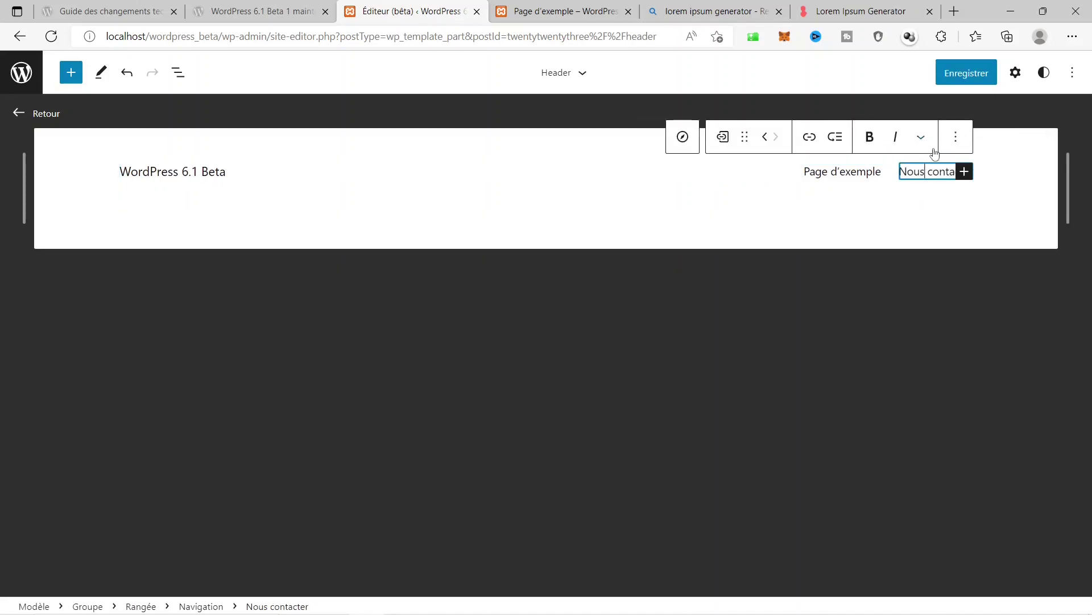
left_click(956, 137)
left_click(802, 359)
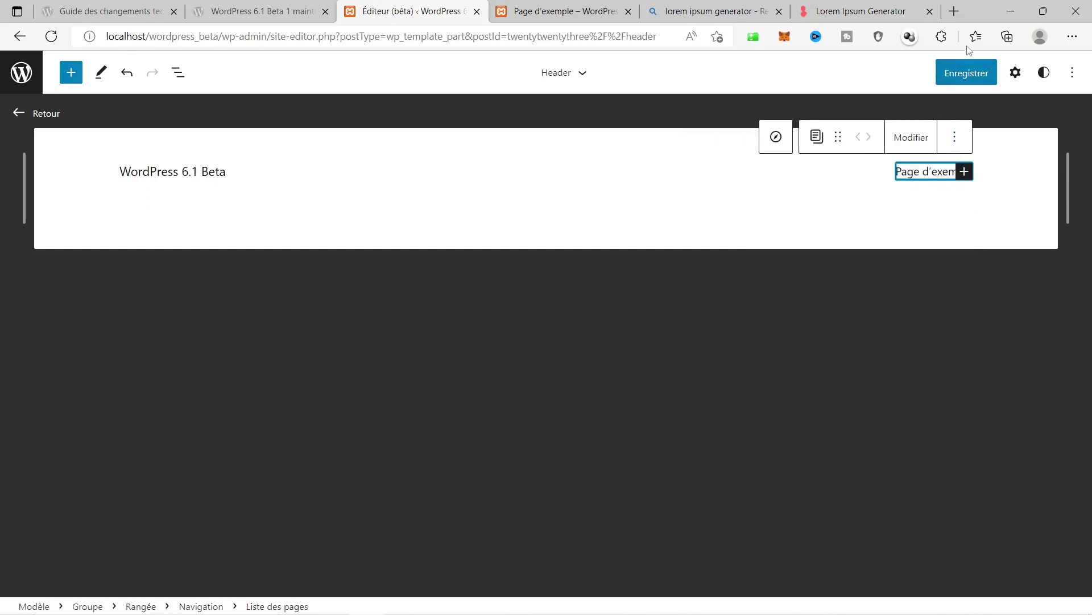
left_click(967, 72)
left_click(563, 11)
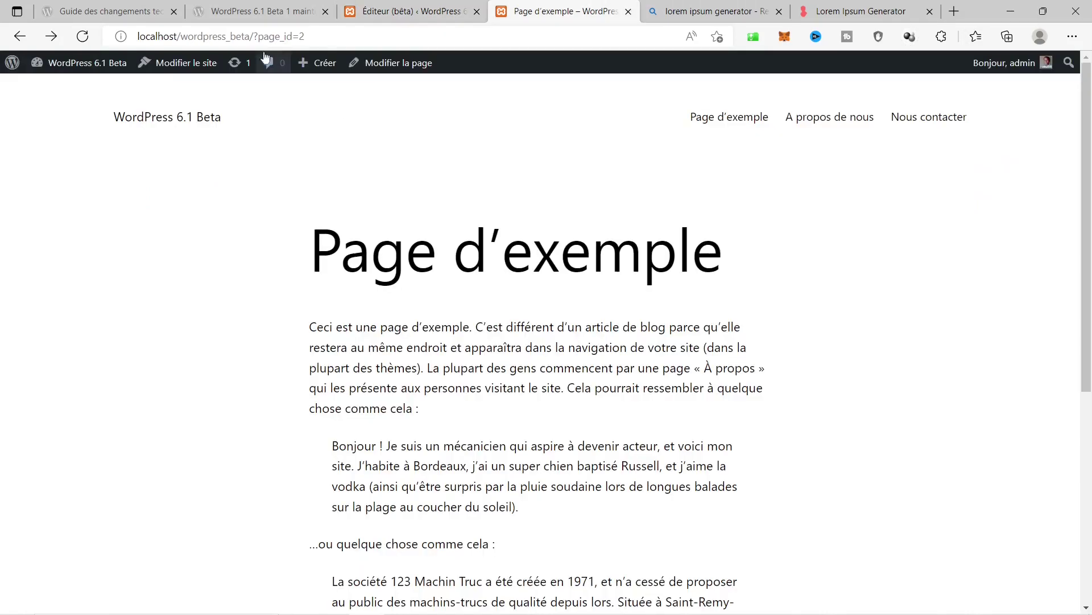
Create a new page titled 'A propos'.
mouse_move(307, 62)
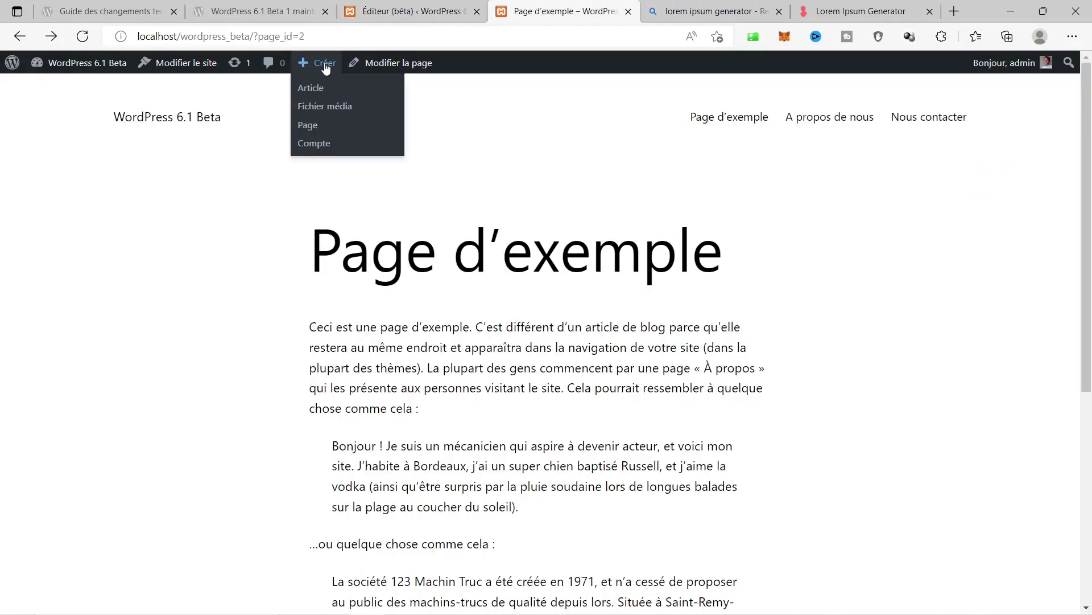
left_click(308, 126)
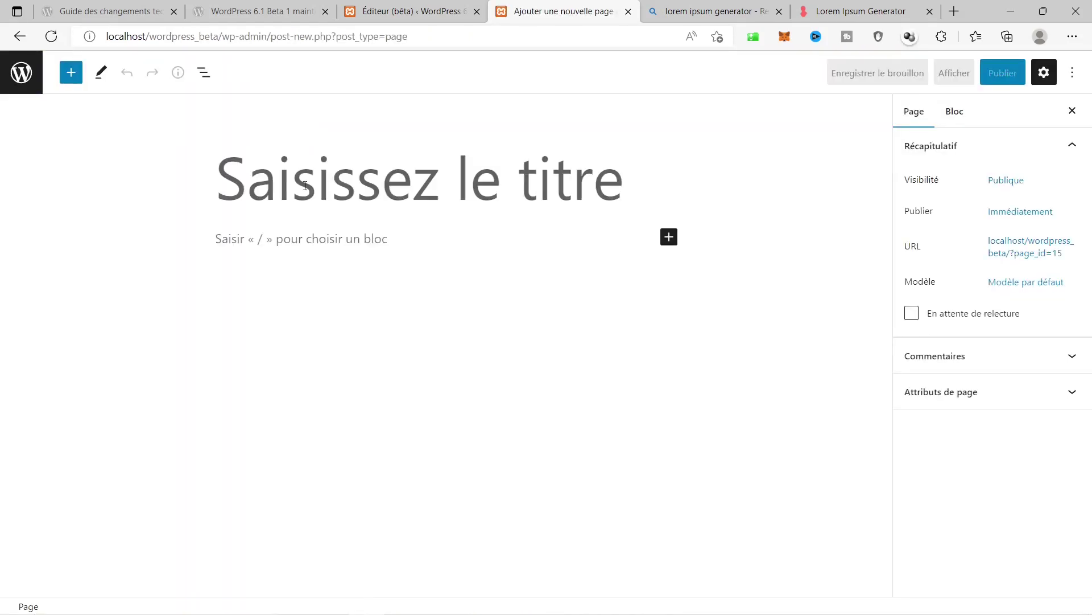
type("A p")
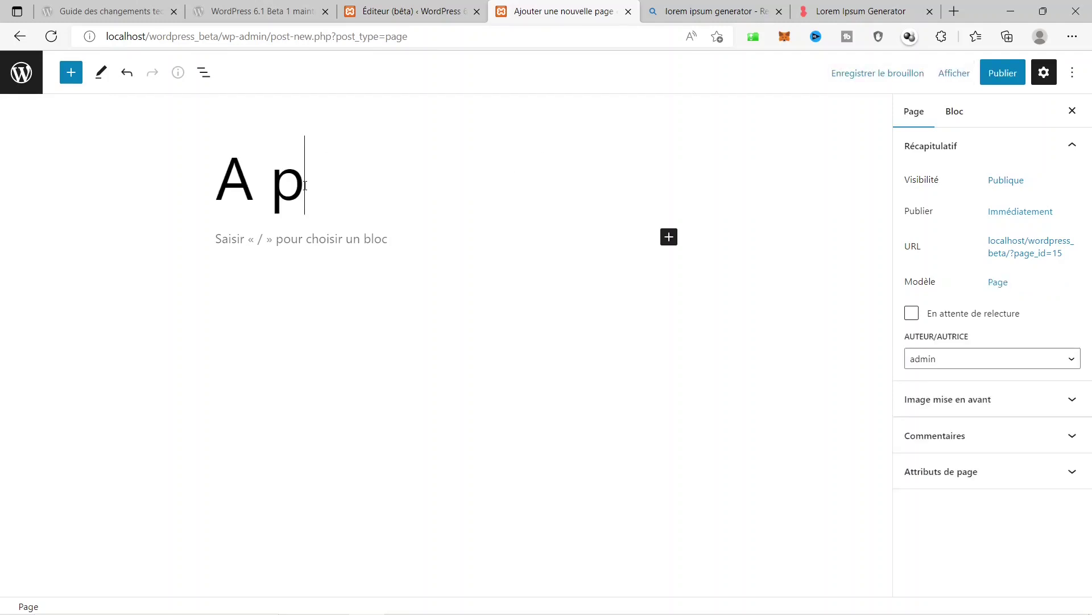
type("ro")
key("BackSpace")
type("ropos")
Copy the lorem ipsum paragraphs from the generator and paste them into the page body.
left_click(861, 12)
left_click(715, 256)
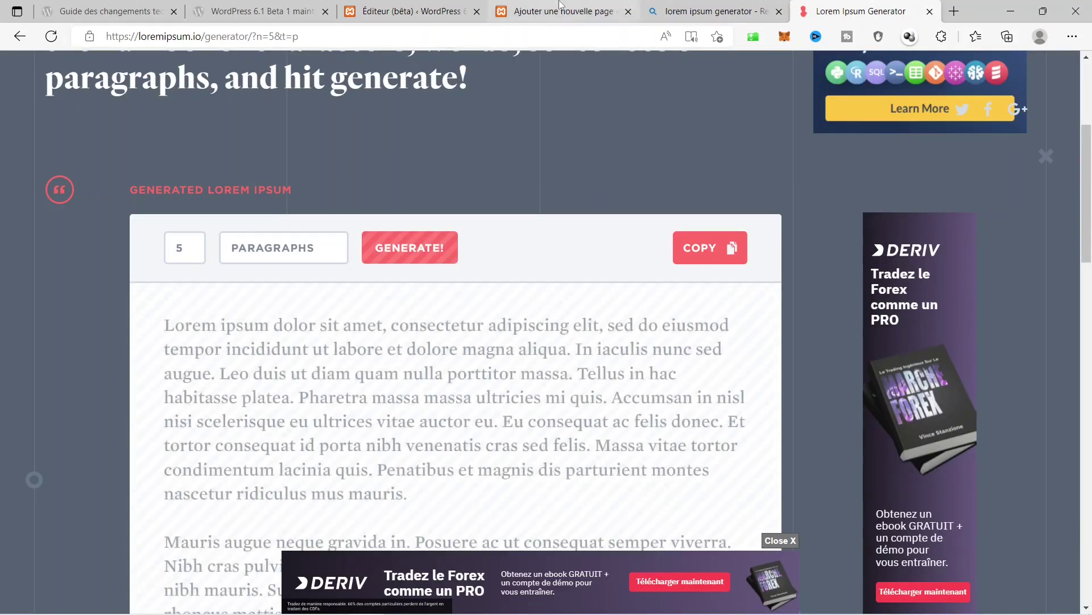
left_click(563, 11)
left_click(399, 240)
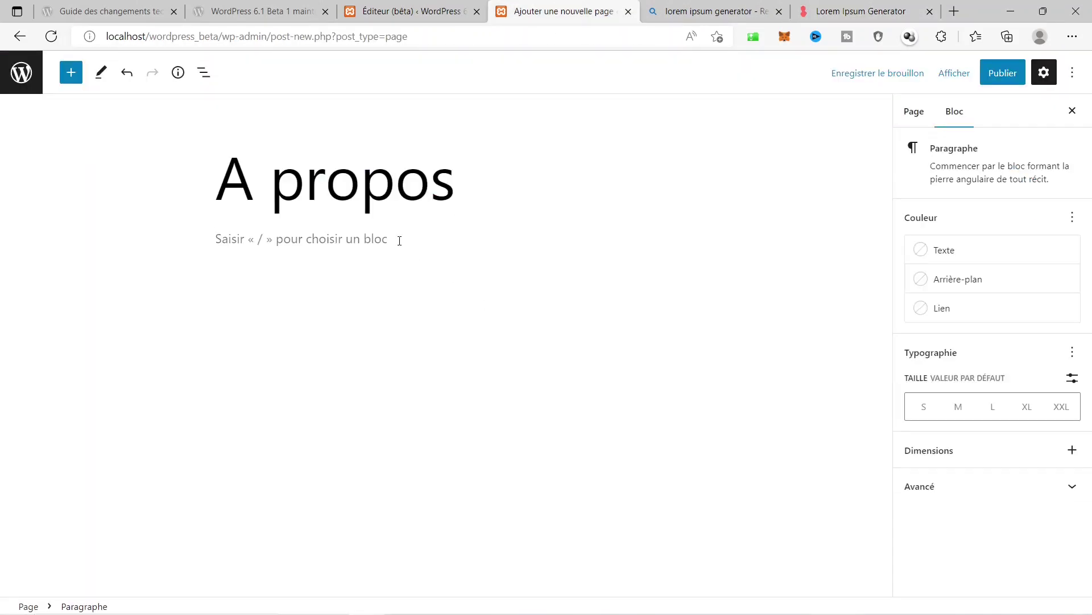
key("ctrl+v")
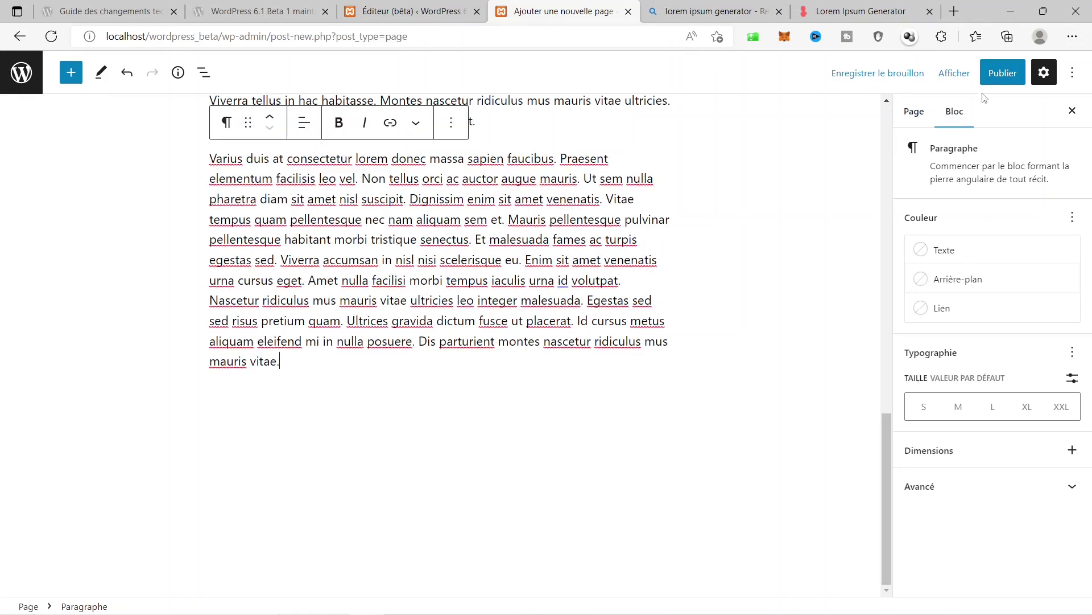
Publish the 'A propos' page and view it on the live site.
left_click(1006, 83)
left_click(951, 83)
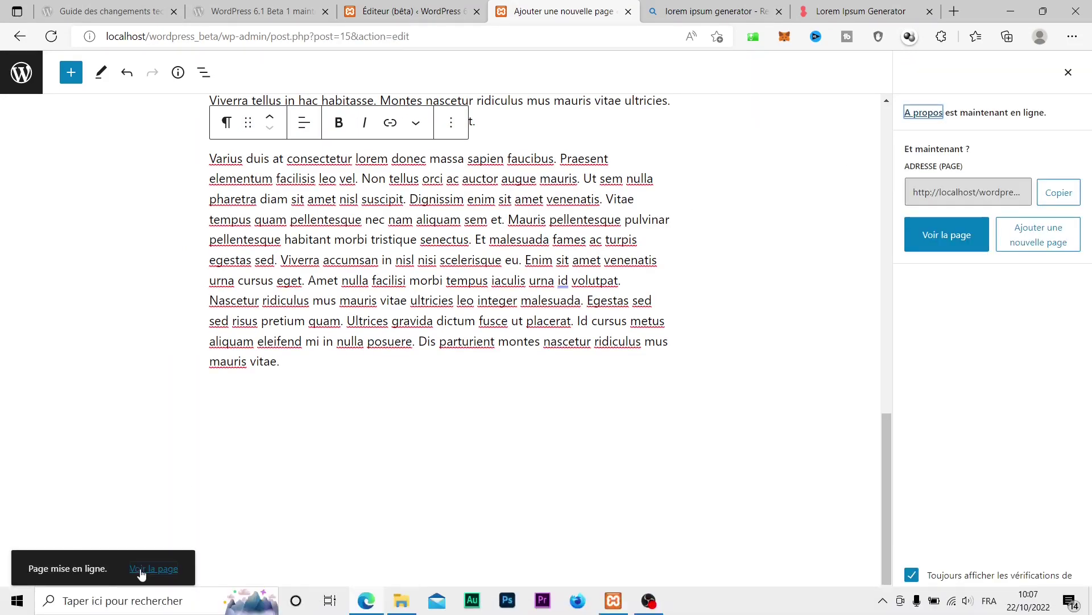
left_click(143, 569)
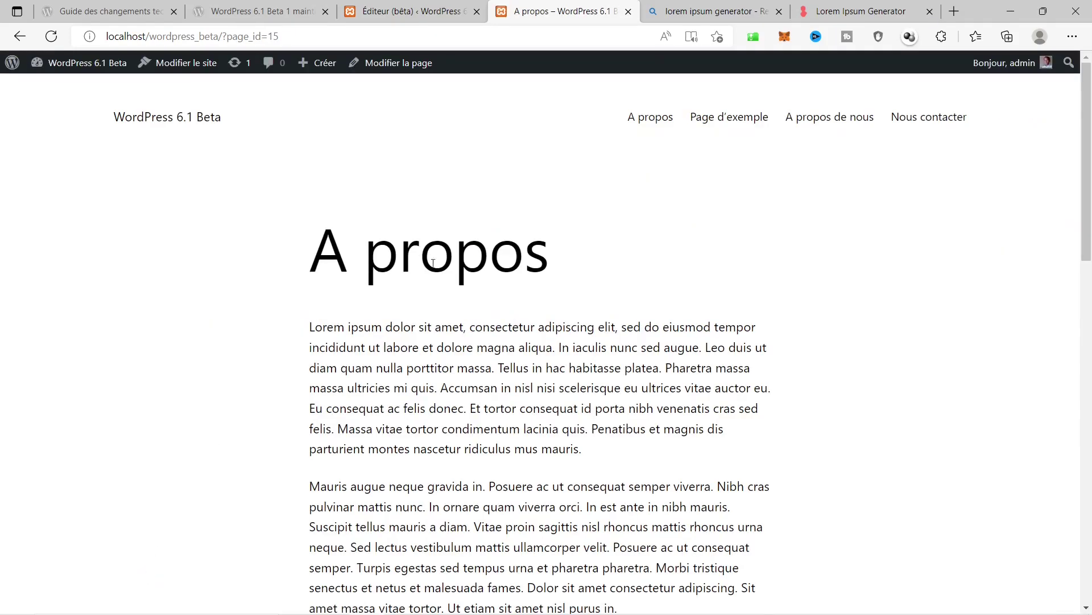
Create another new page titled 'Nous contacter'.
scroll(548, 310, "down", 10)
scroll(548, 310, "up", 10)
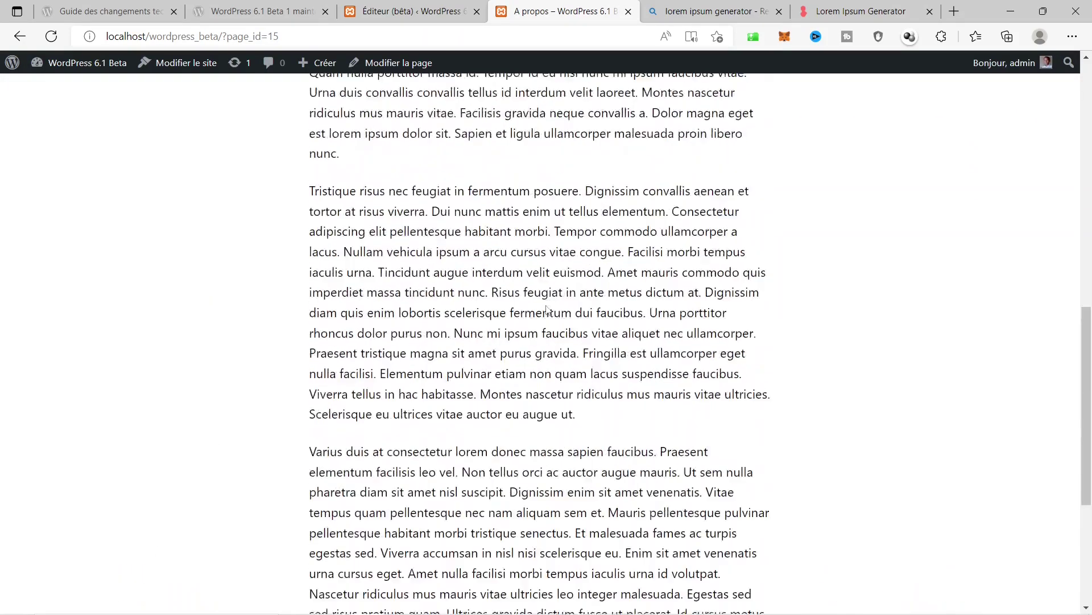
scroll(547, 310, "up", 1)
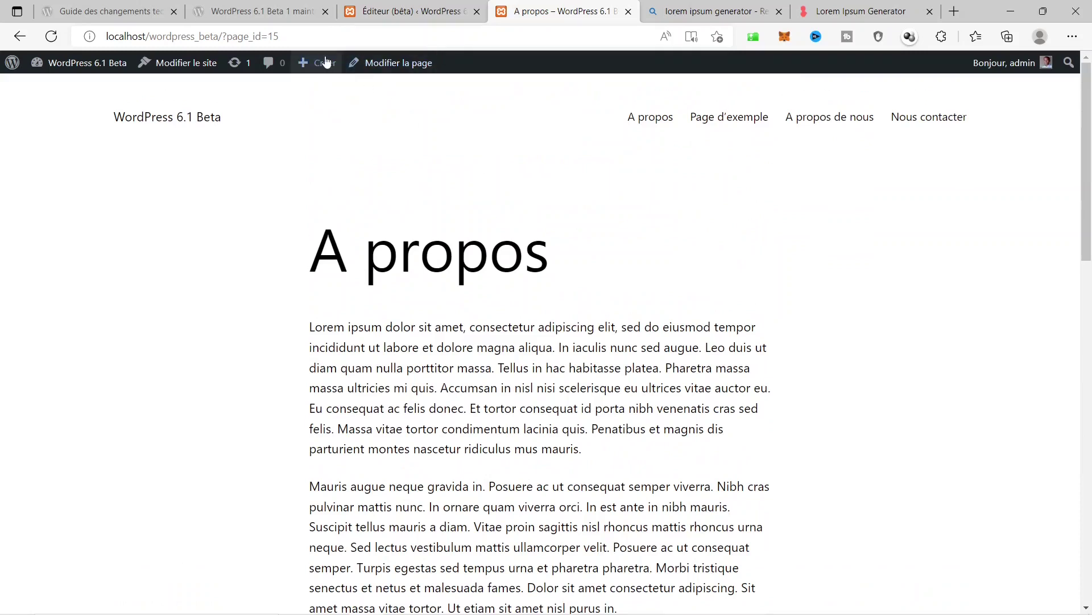
mouse_move(323, 64)
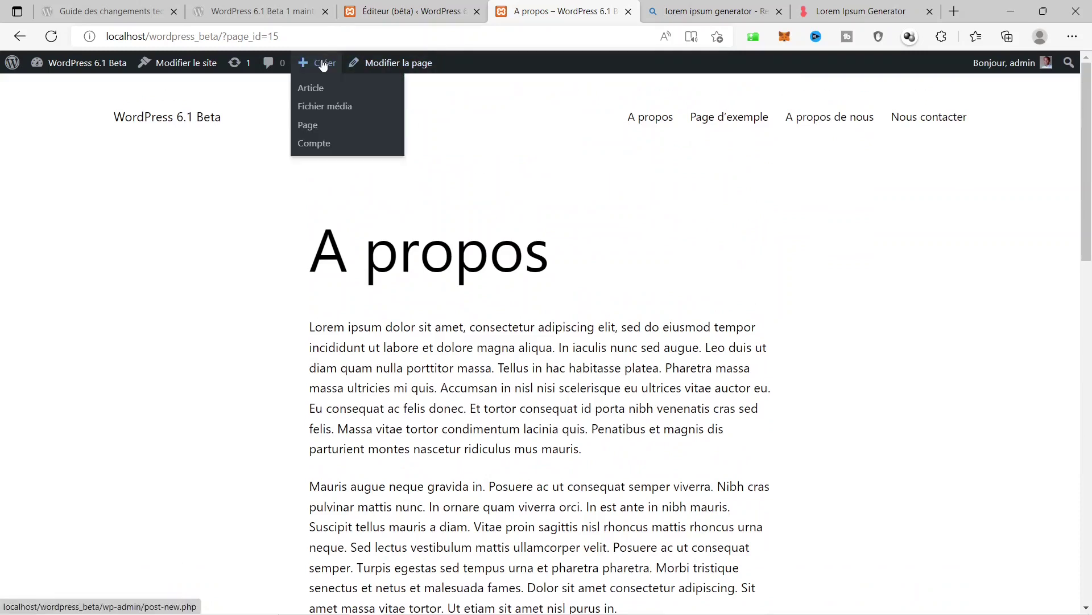
left_click(311, 132)
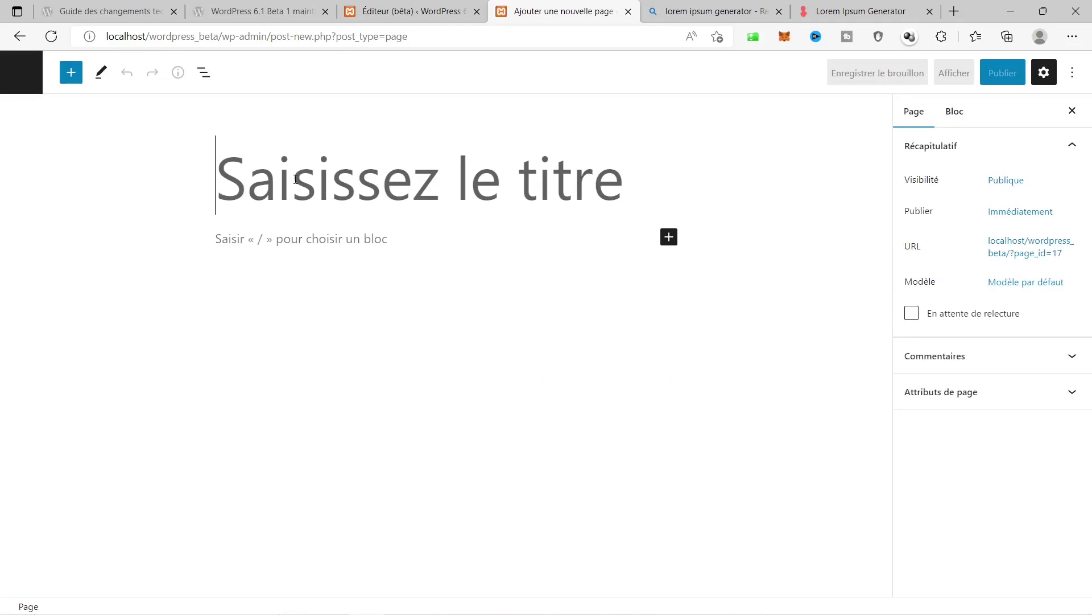
type("Nous c")
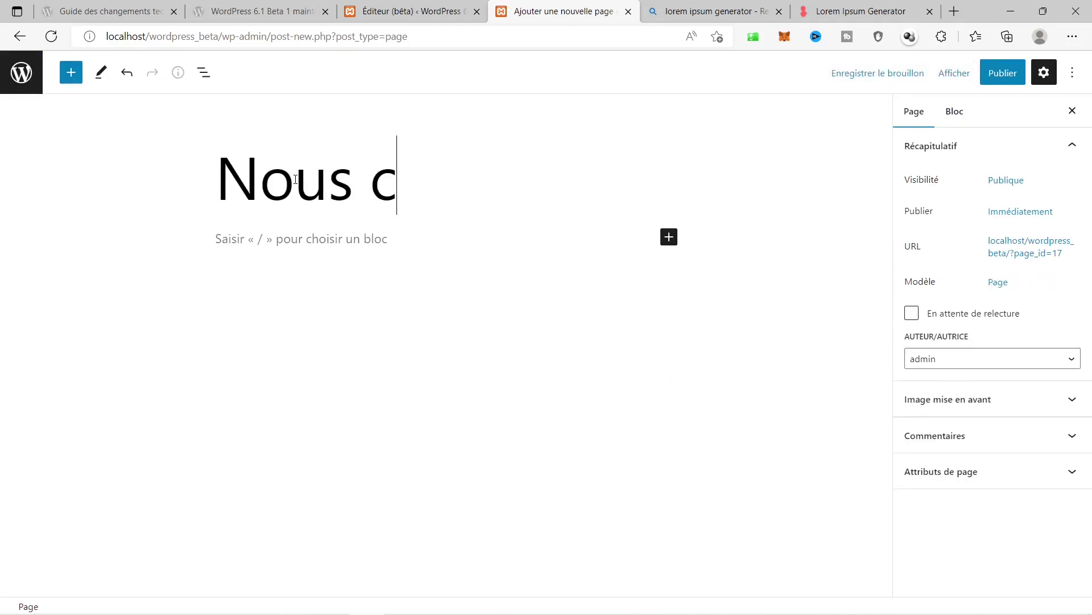
type("ontacter")
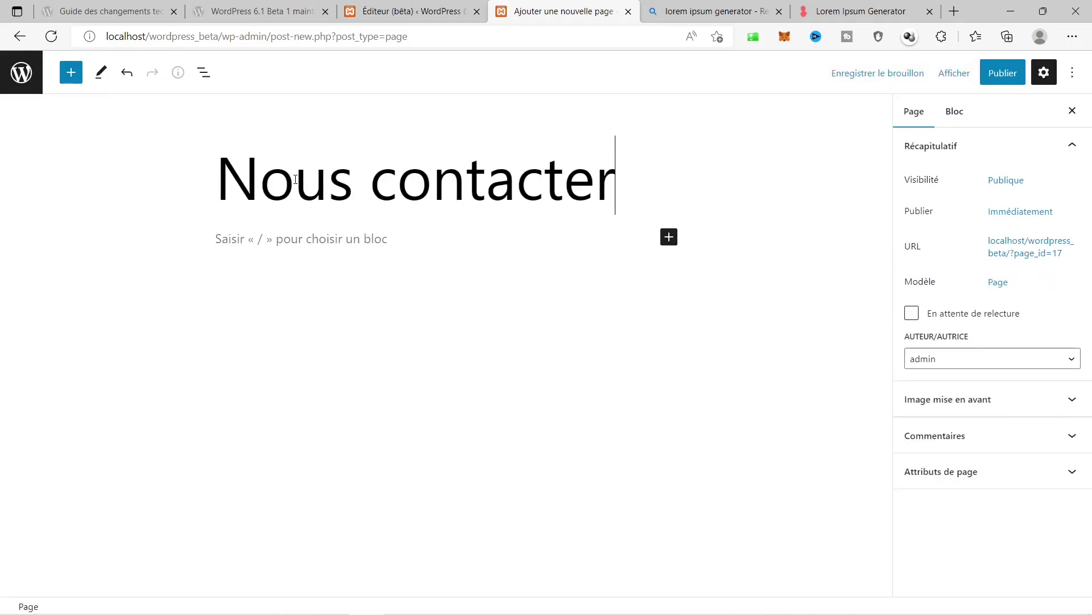
Paste the lorem ipsum paragraphs into its body, publish it, and view it.
left_click(291, 241)
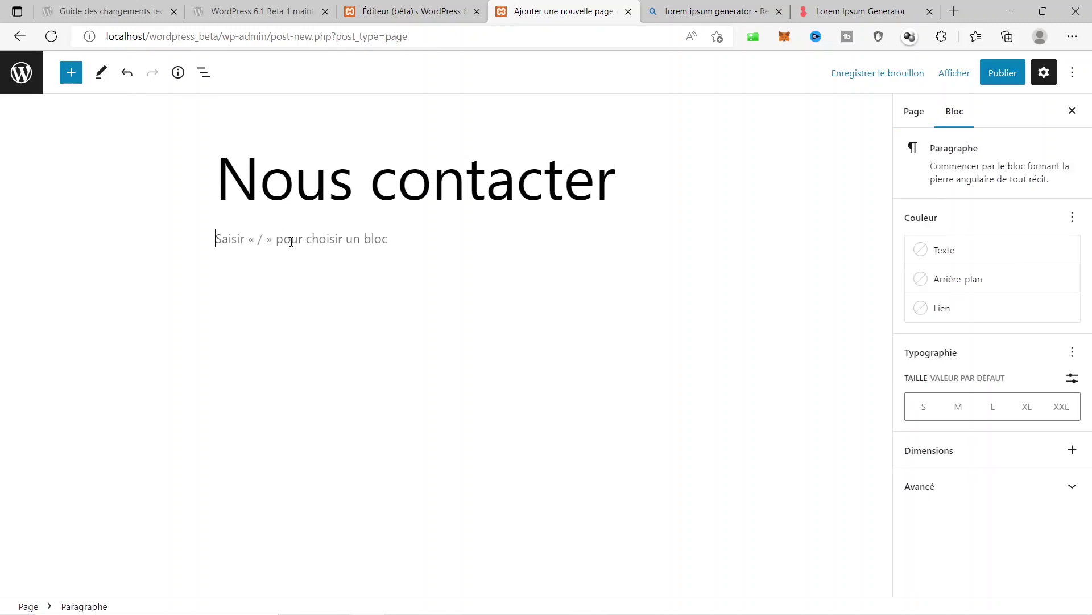
key("ctrl+v")
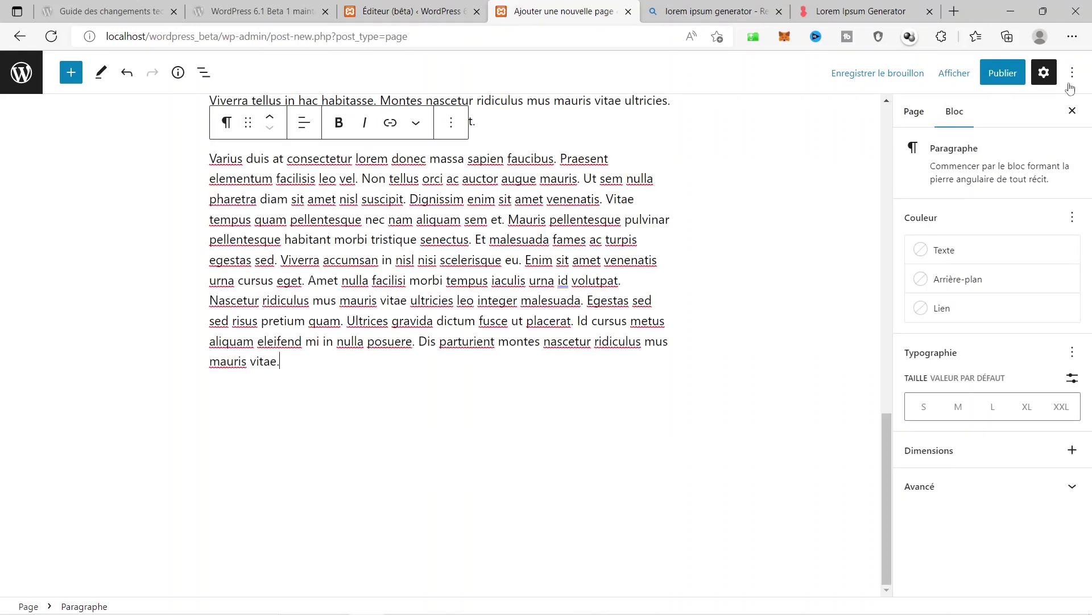
left_click(998, 76)
left_click(944, 83)
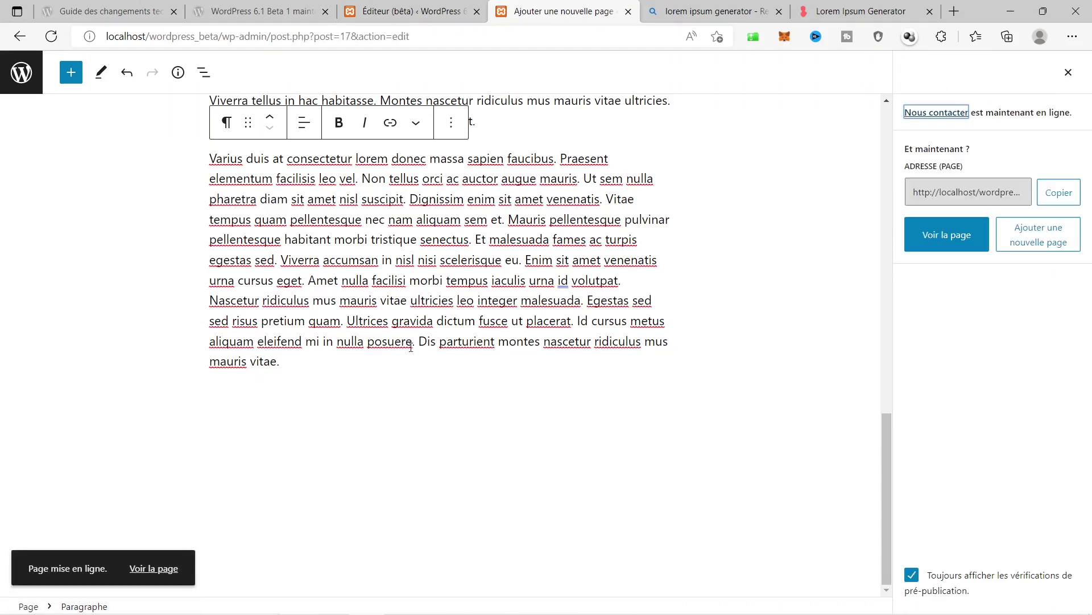
left_click(154, 568)
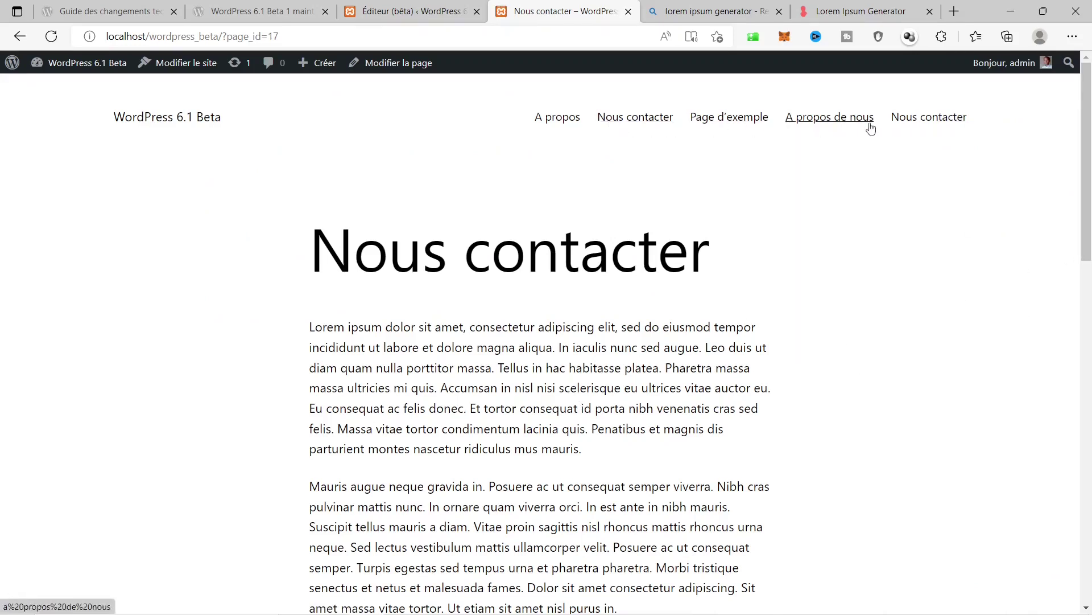
Test the older 'Nous contacter' menu link, go back and reload, then open the home page and header editor.
left_click(917, 118)
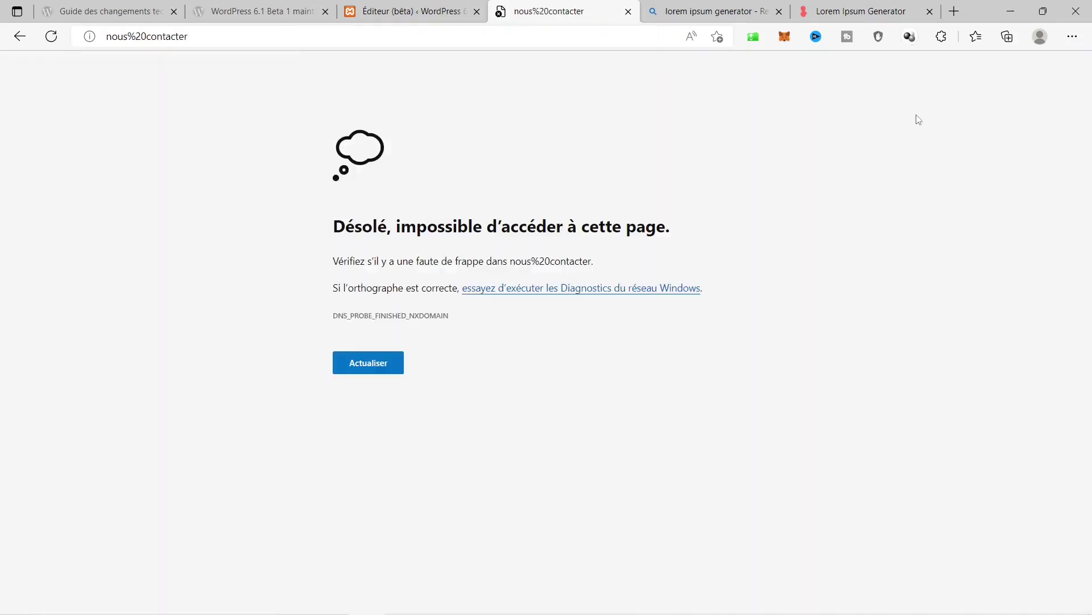
left_click(20, 36)
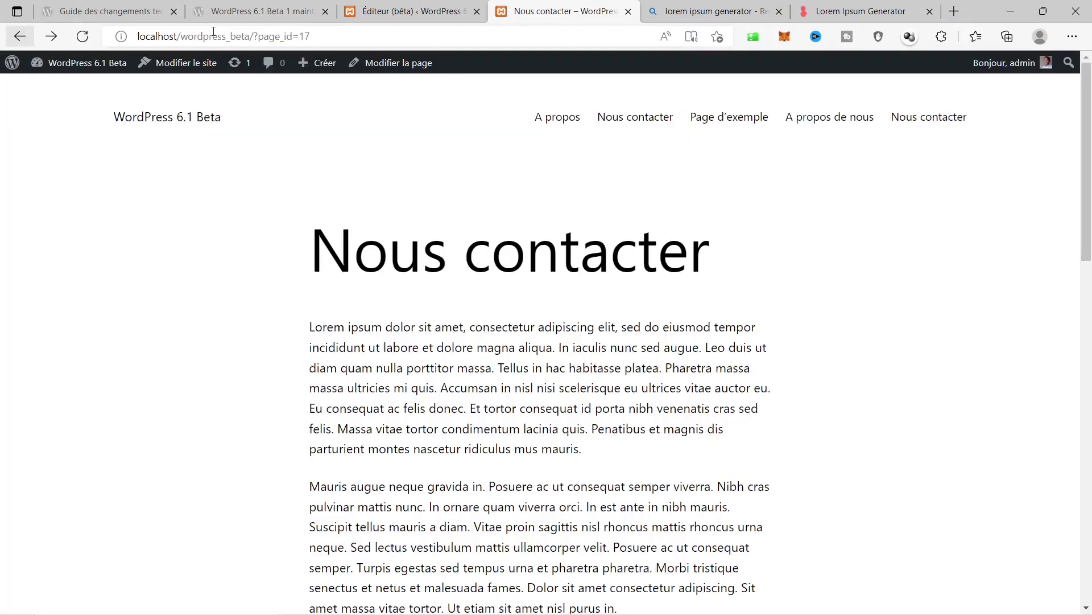
left_click(82, 37)
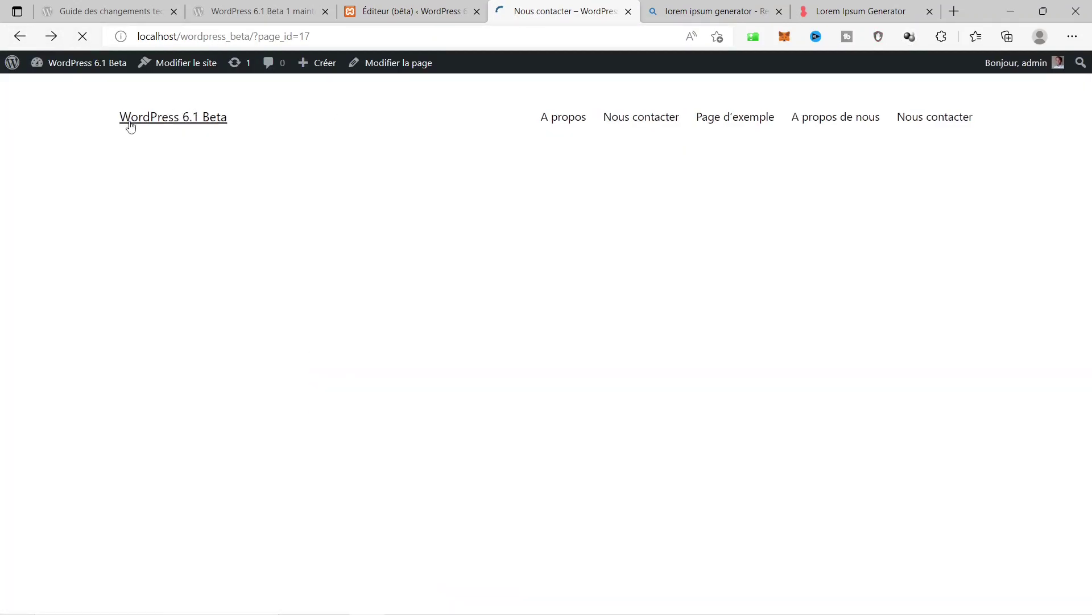
left_click(149, 122)
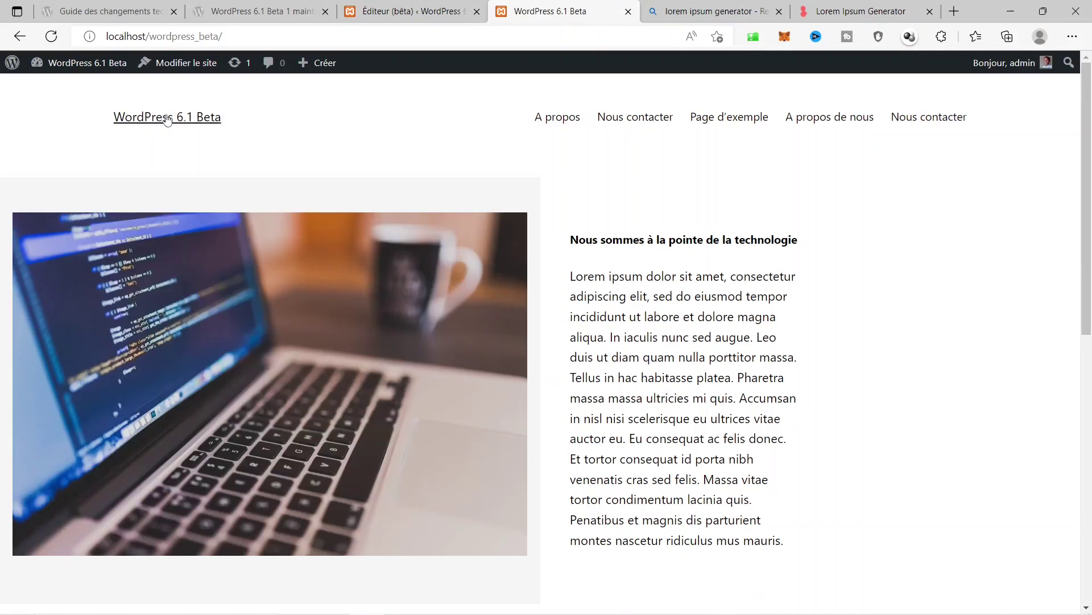
left_click(431, 5)
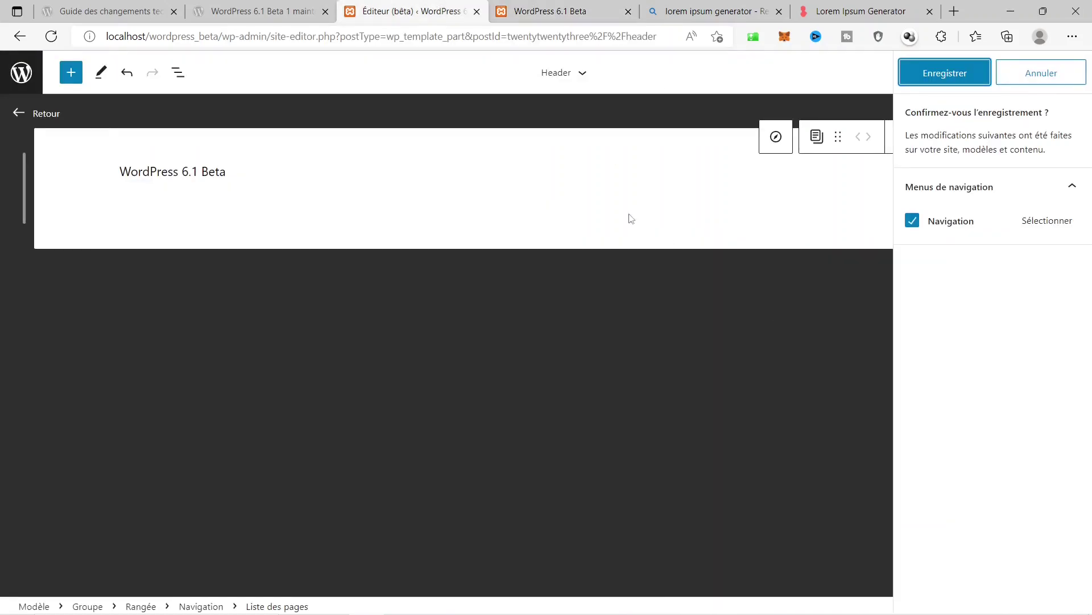
Link the 'A propos' page after Page d'exemple in the header menu, then start another empty link.
key("Escape")
left_click(895, 202)
left_click(944, 171)
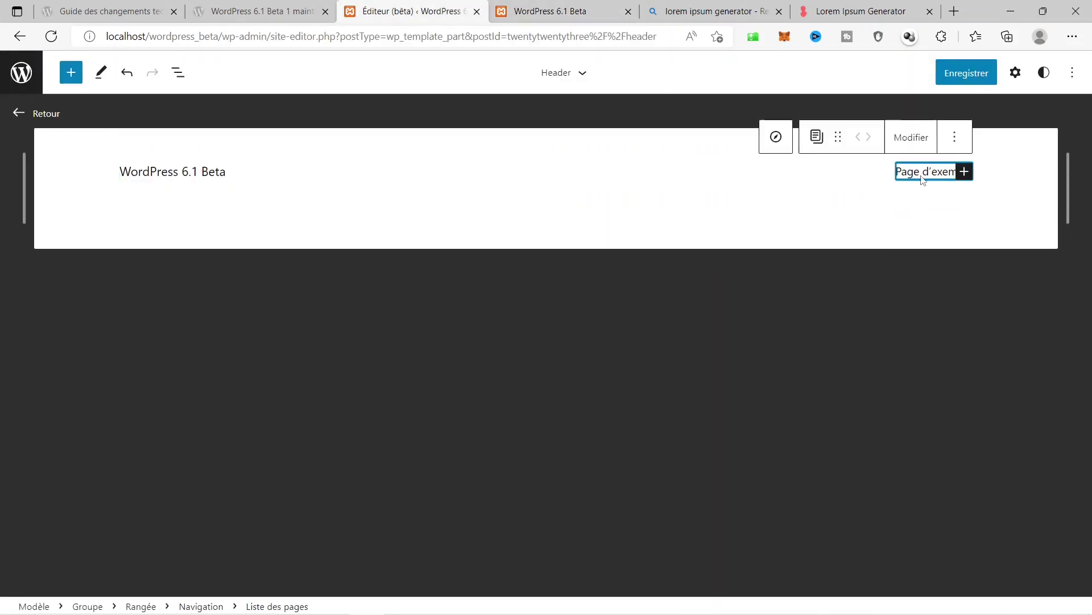
left_click(963, 173)
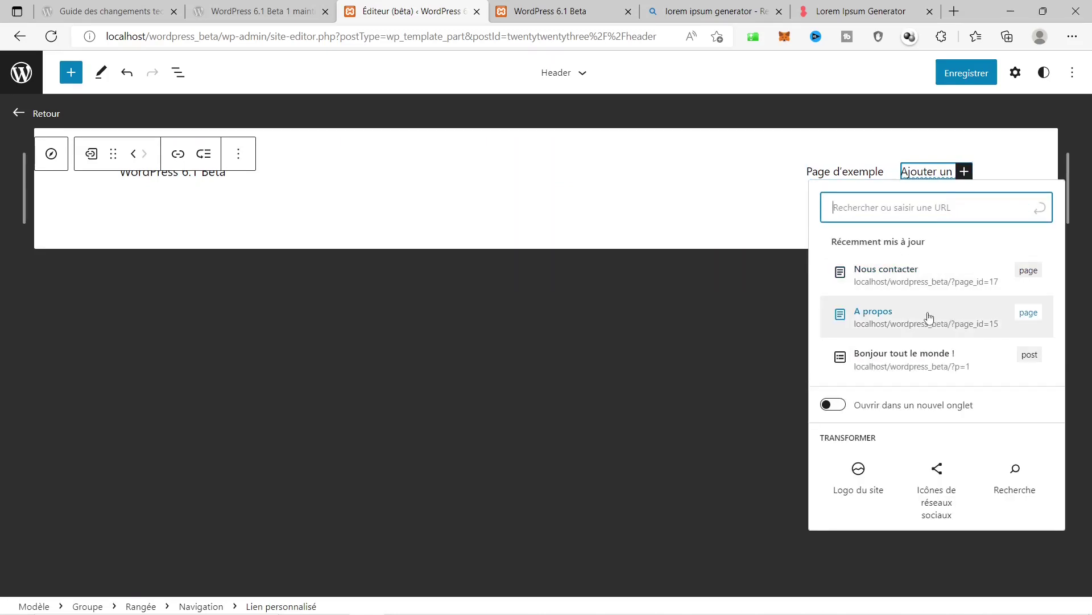
left_click(863, 314)
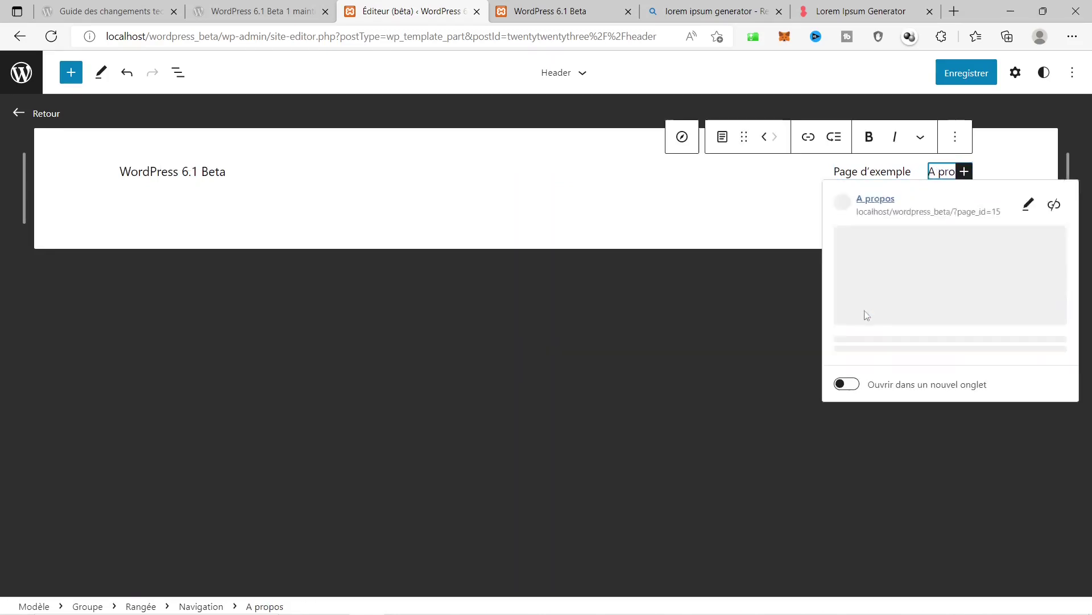
left_click(963, 173)
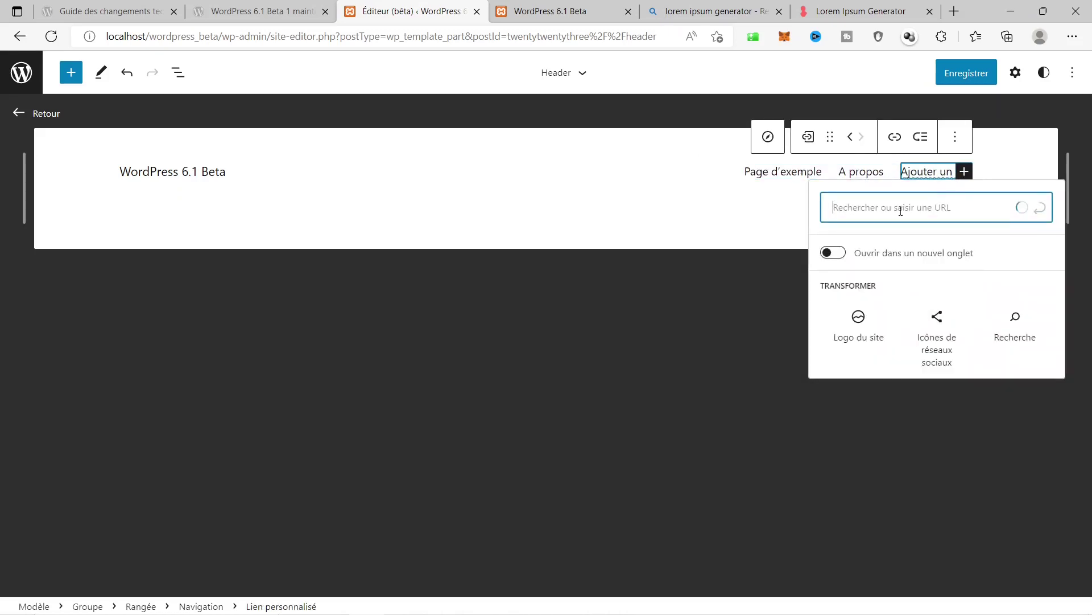
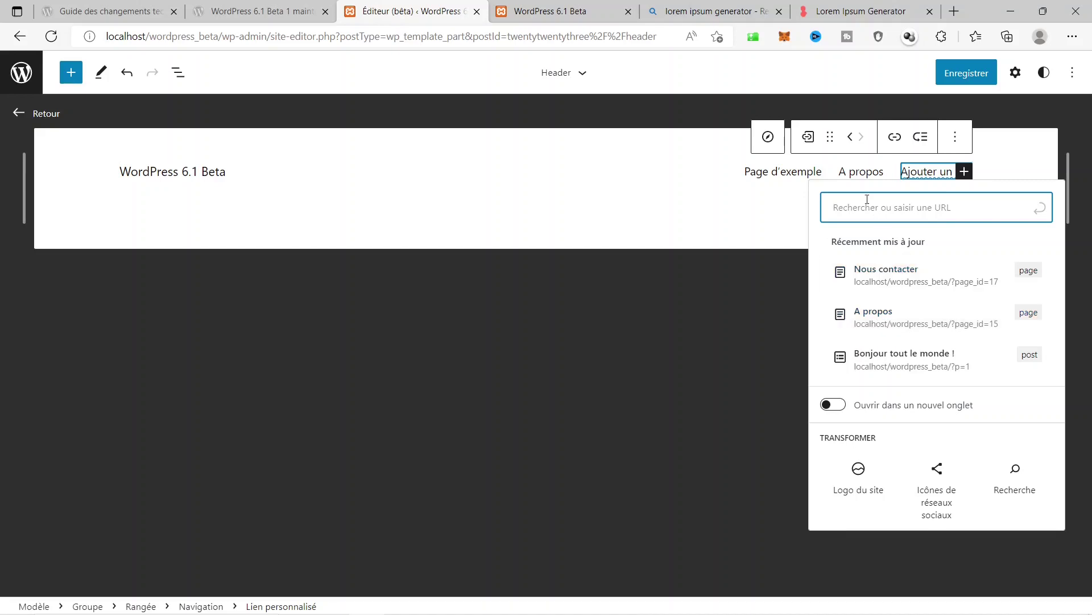
Add the Nous contacter link and remove the Page List block, leaving only A propos and Nous contacter.
left_click(876, 271)
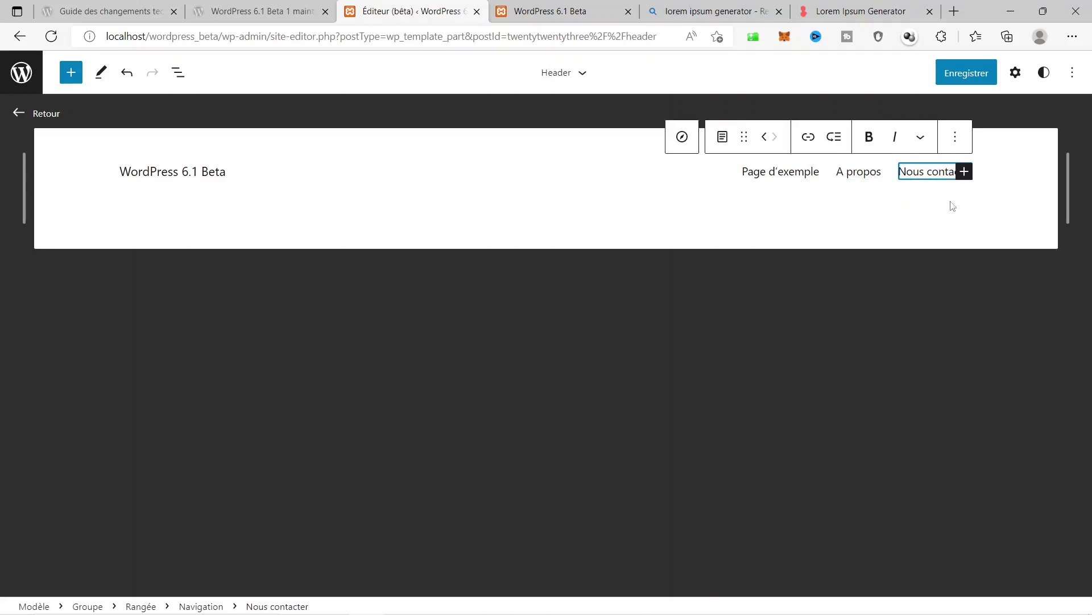
left_click(780, 172)
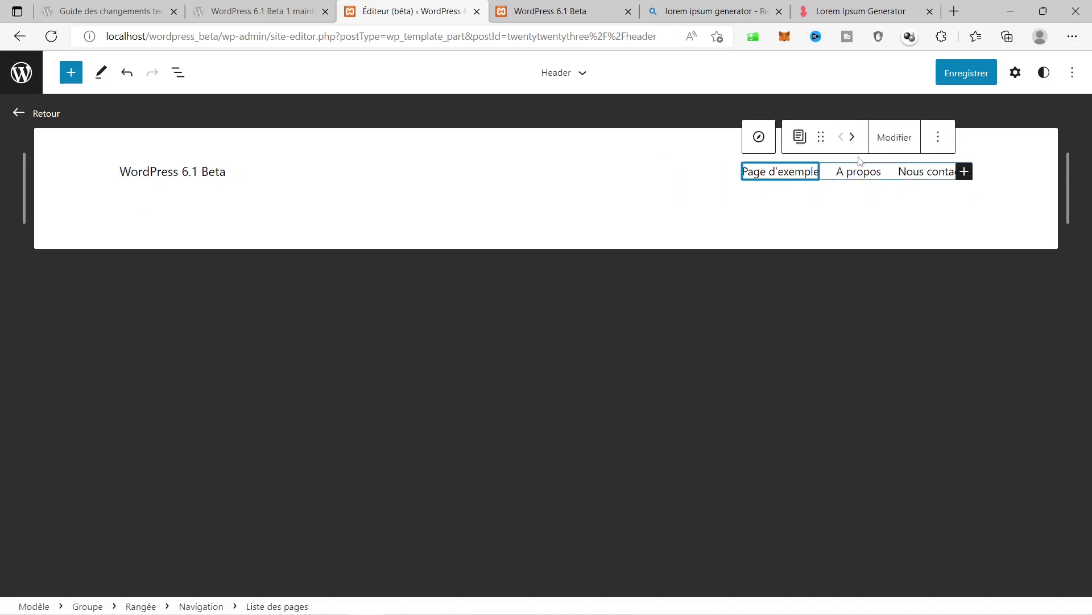
left_click(942, 141)
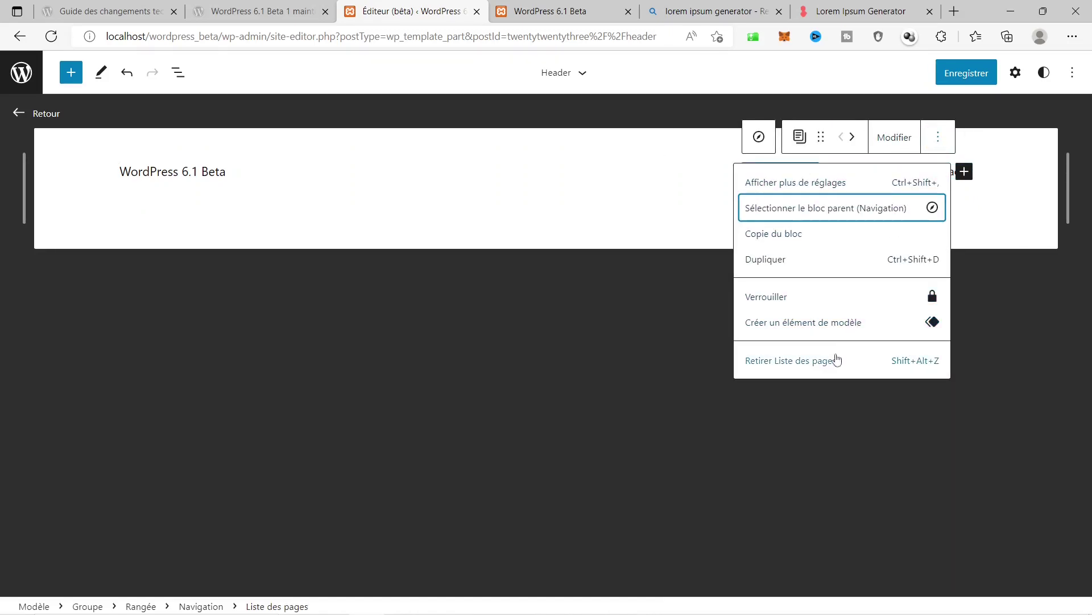
left_click(808, 367)
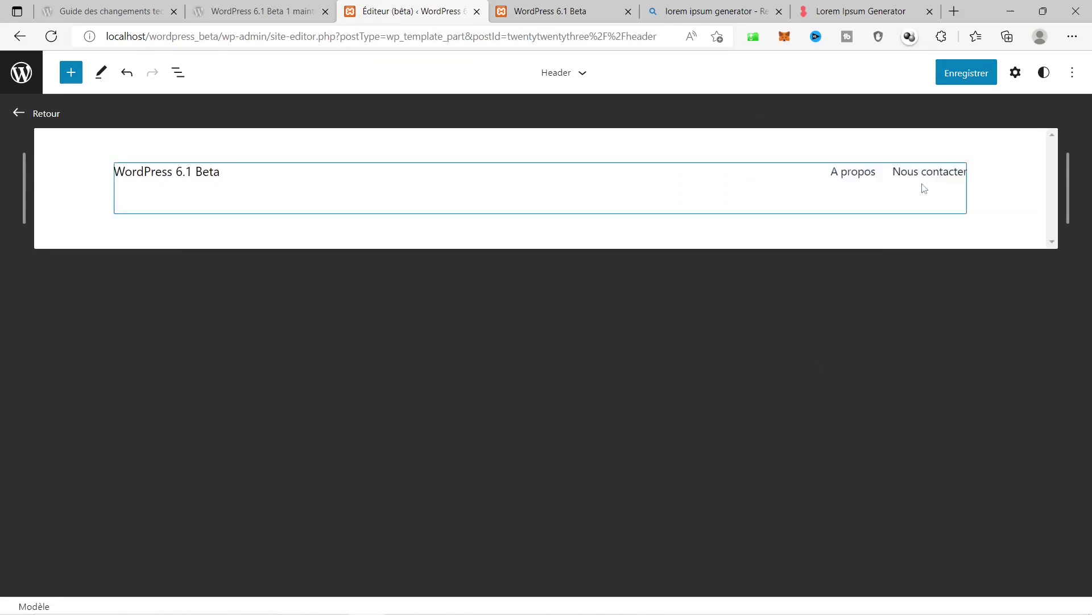
left_click_drag(922, 186, 857, 179)
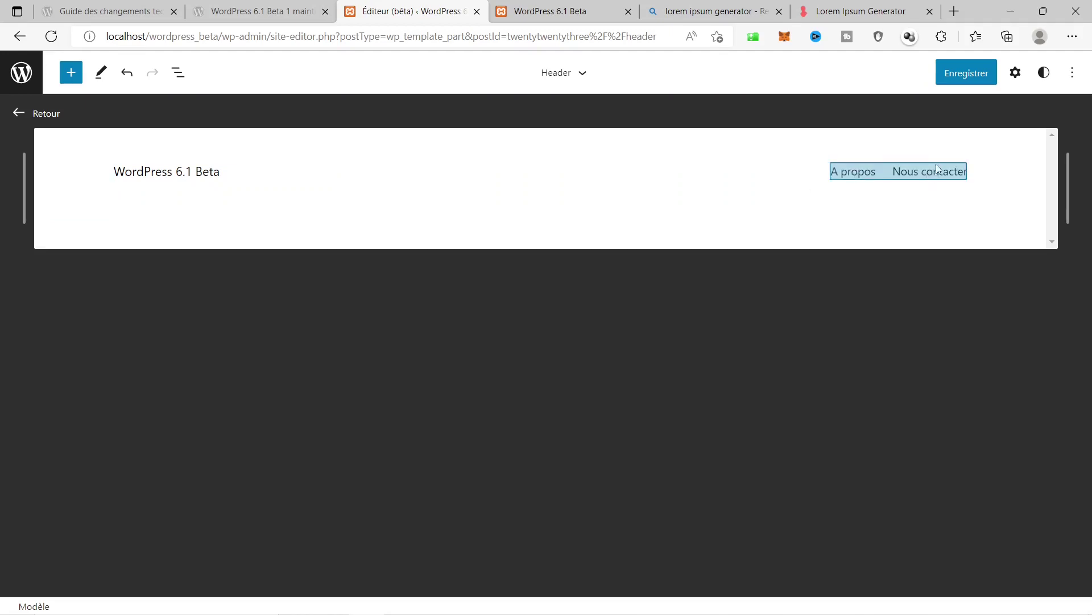
left_click(928, 200)
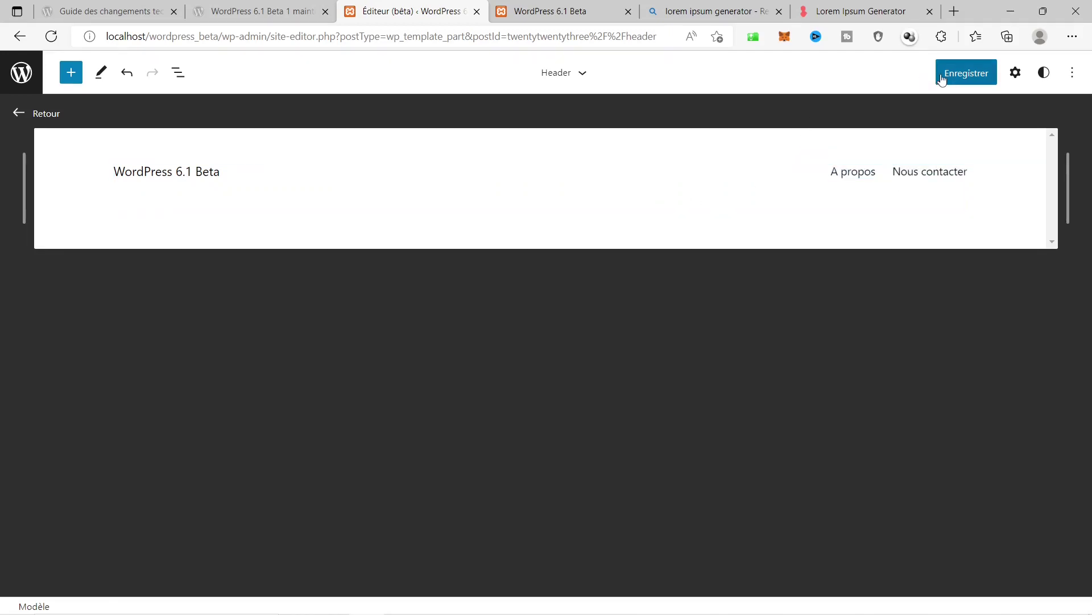
Save the header changes, confirming the site save.
left_click(942, 80)
left_click(952, 75)
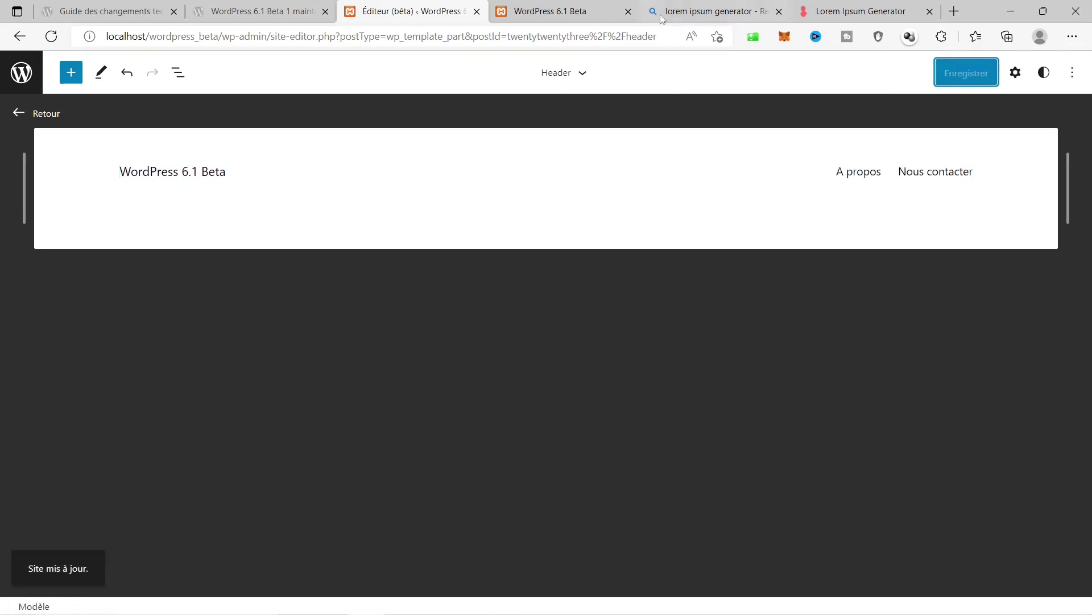
left_click(569, 9)
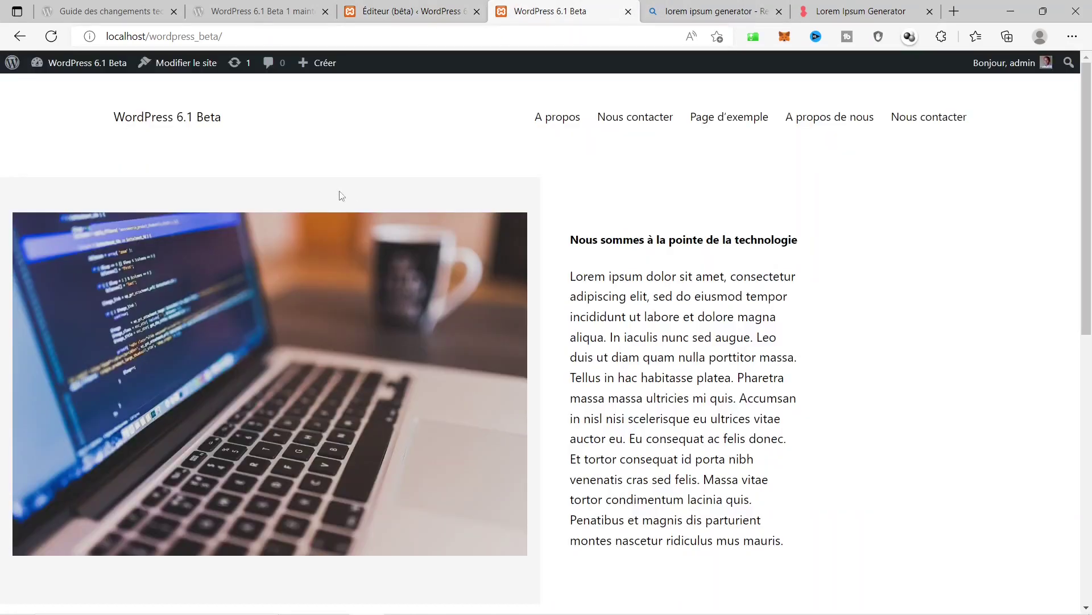
Reload the live site, follow the A propos and Nous contacter links, and inspect A propos's ?page_id=15 URL.
left_click(152, 121)
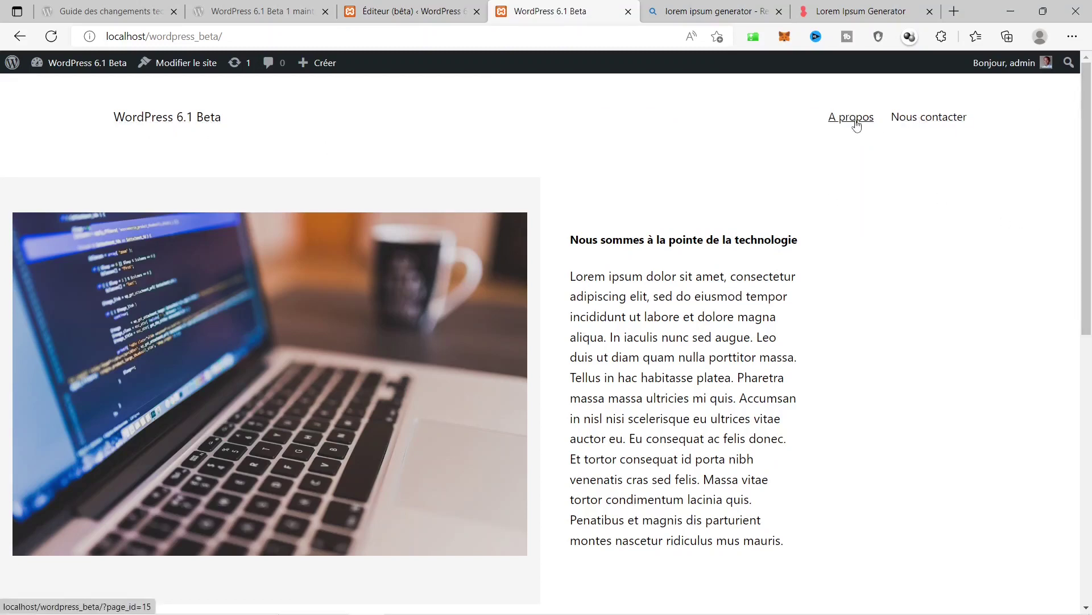
left_click(855, 122)
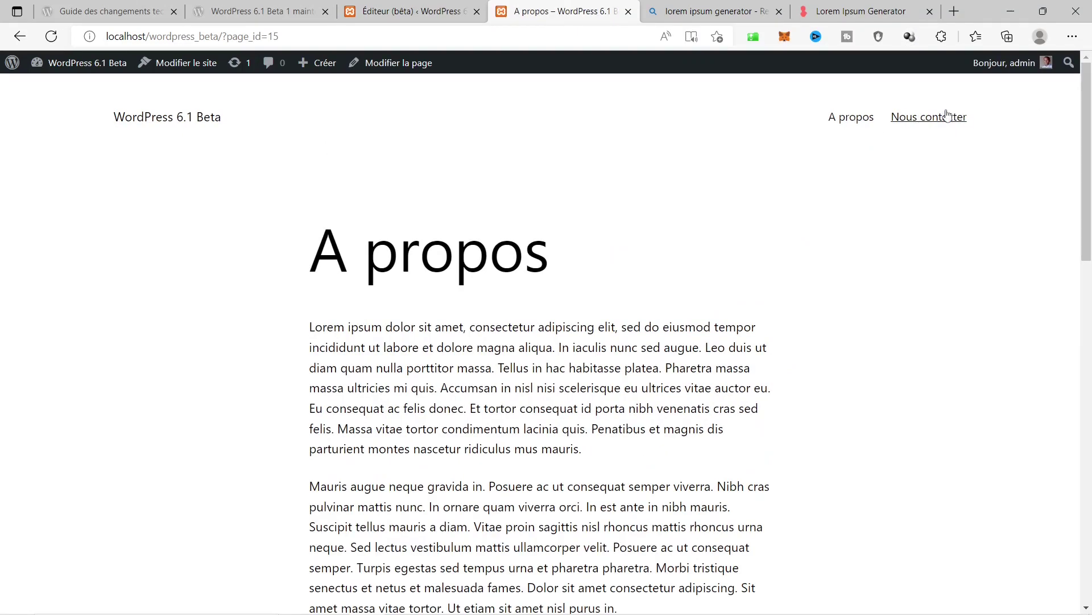
left_click(944, 118)
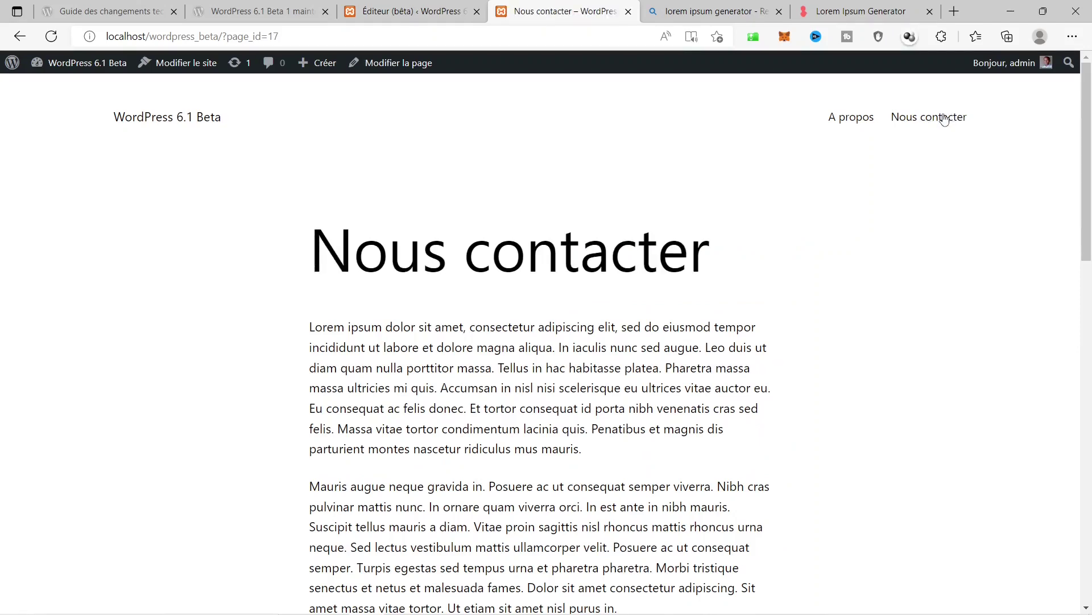
left_click(838, 120)
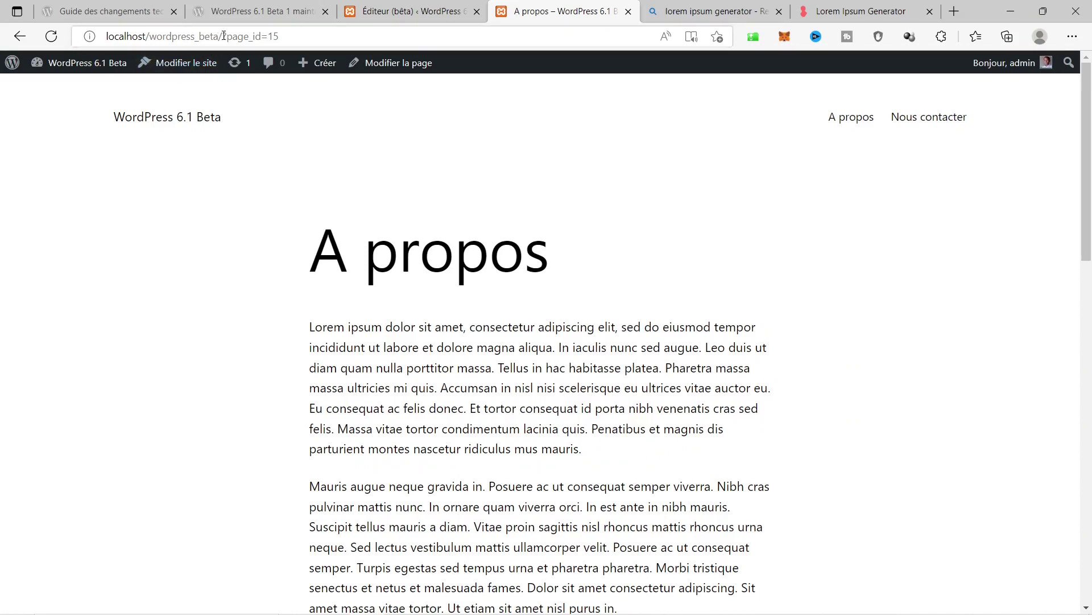
double_click(224, 36)
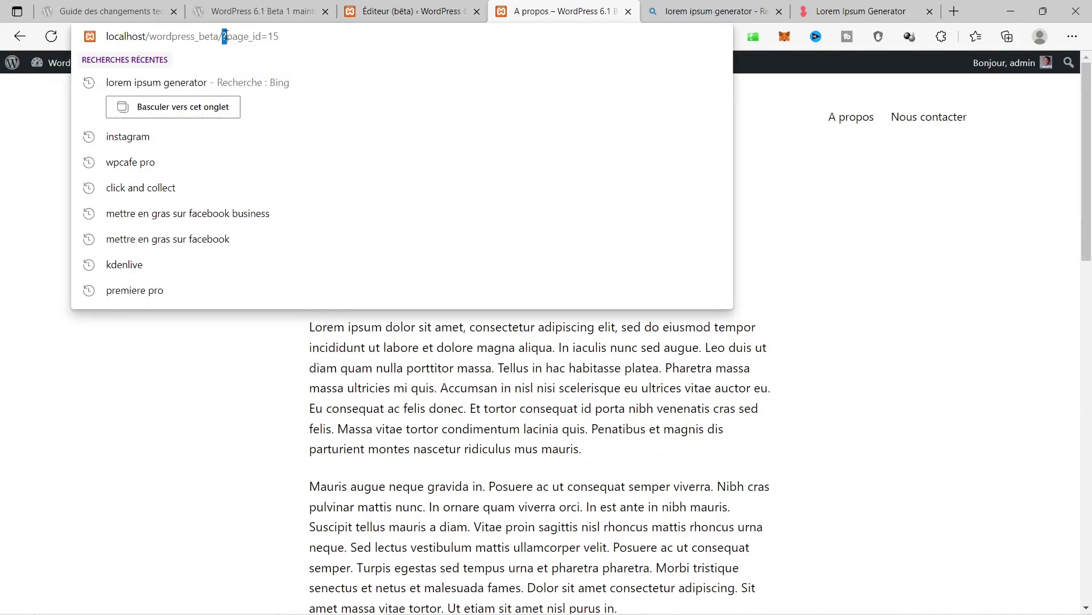
left_click_drag(268, 40, 287, 40)
Leave the site editor for the dashboard and open Réglages > Permaliens.
left_click(458, 7)
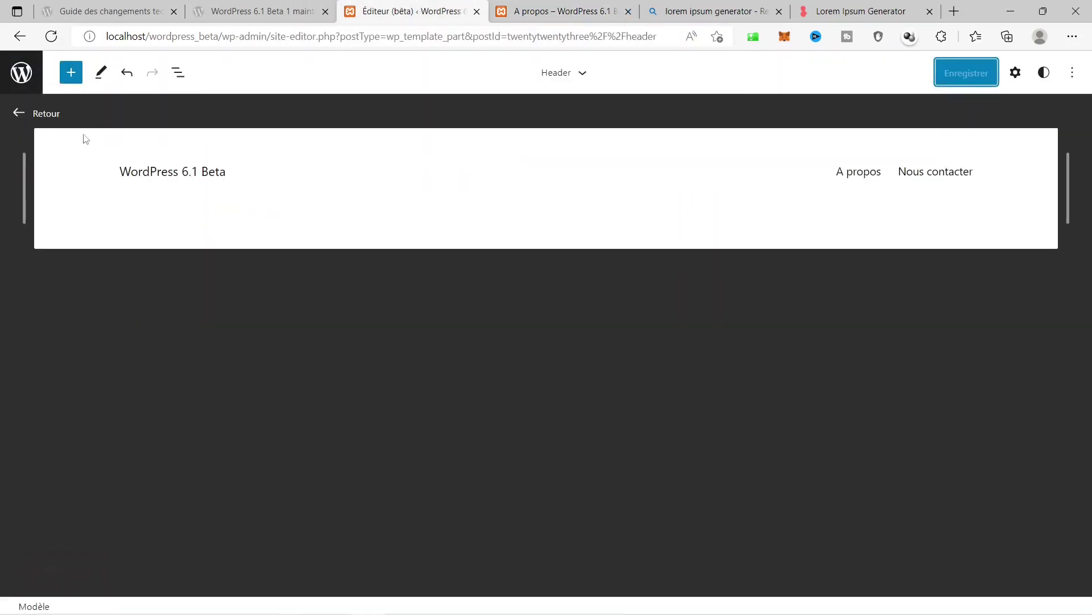
left_click(22, 83)
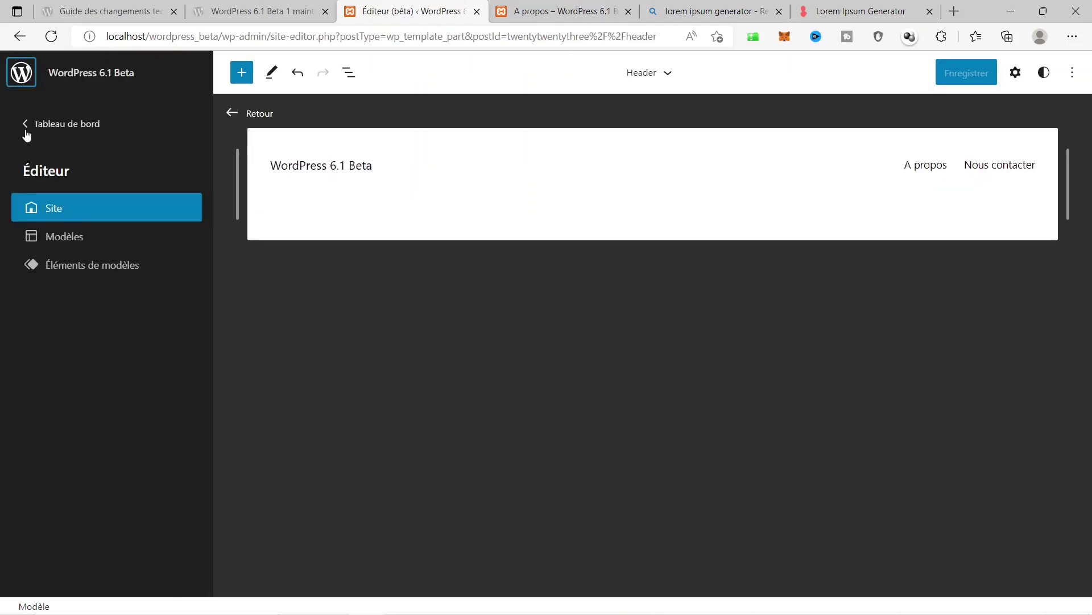
left_click(54, 130)
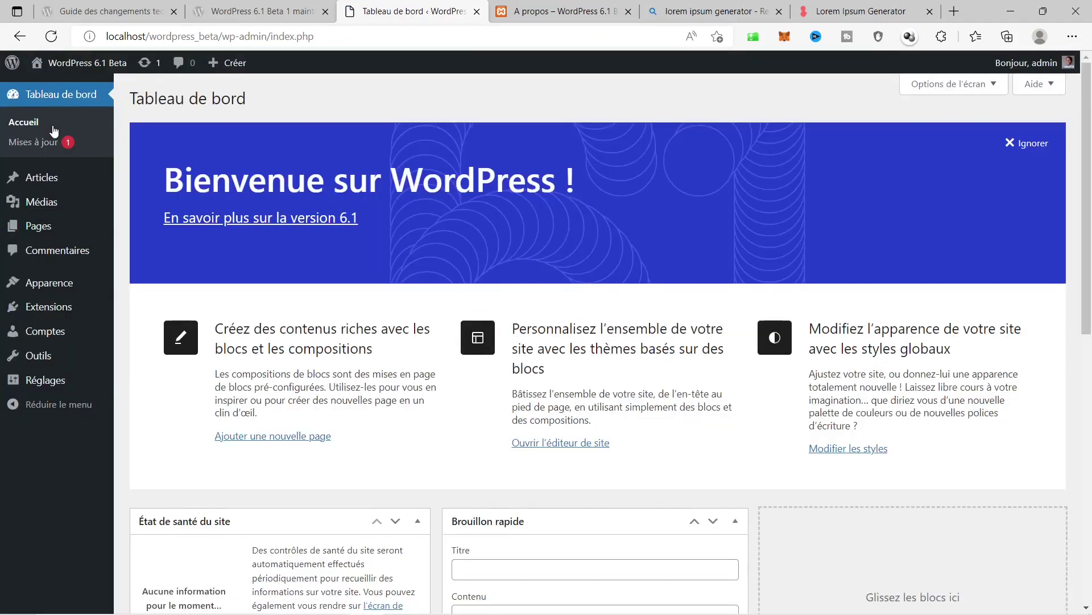
scroll(57, 190, "down", 2)
mouse_move(48, 380)
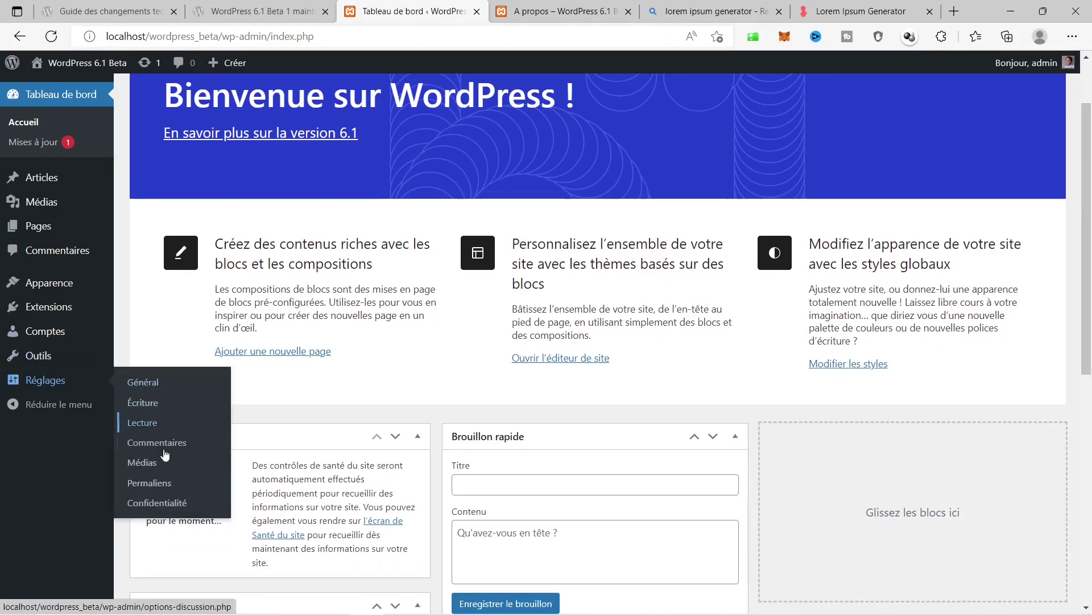
left_click(142, 483)
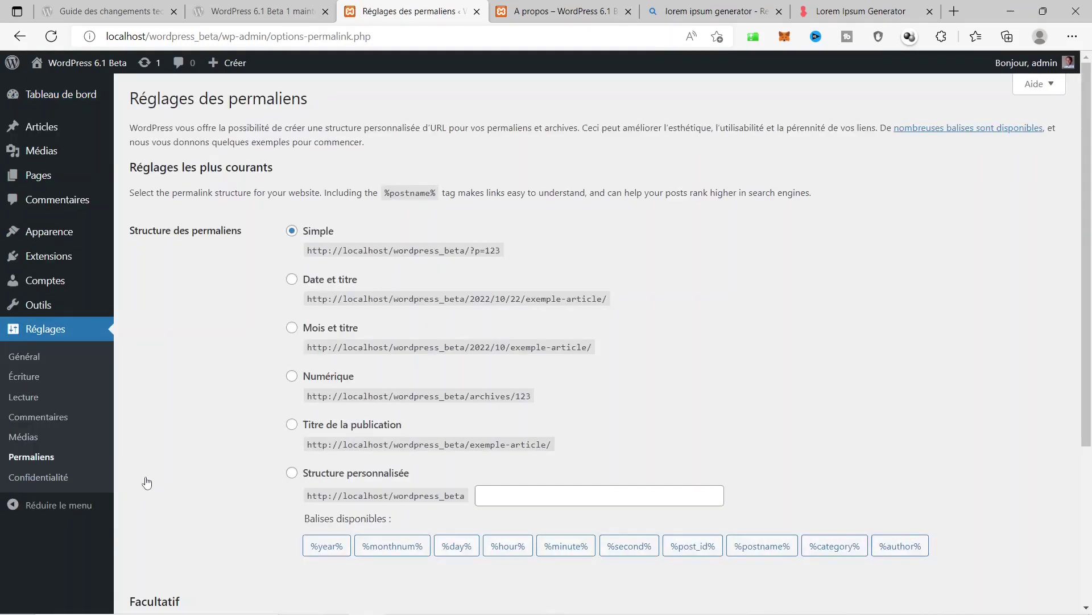
Select 'Titre de la publication', save the permalinks, and open Nous contacter on the live site.
scroll(206, 315, "down", 3)
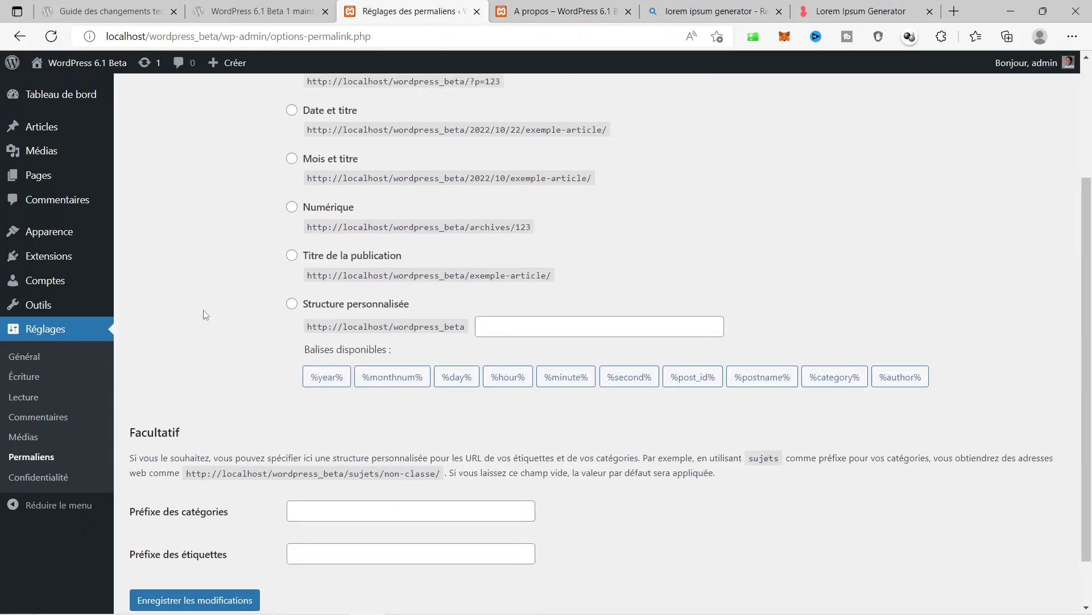
left_click(350, 258)
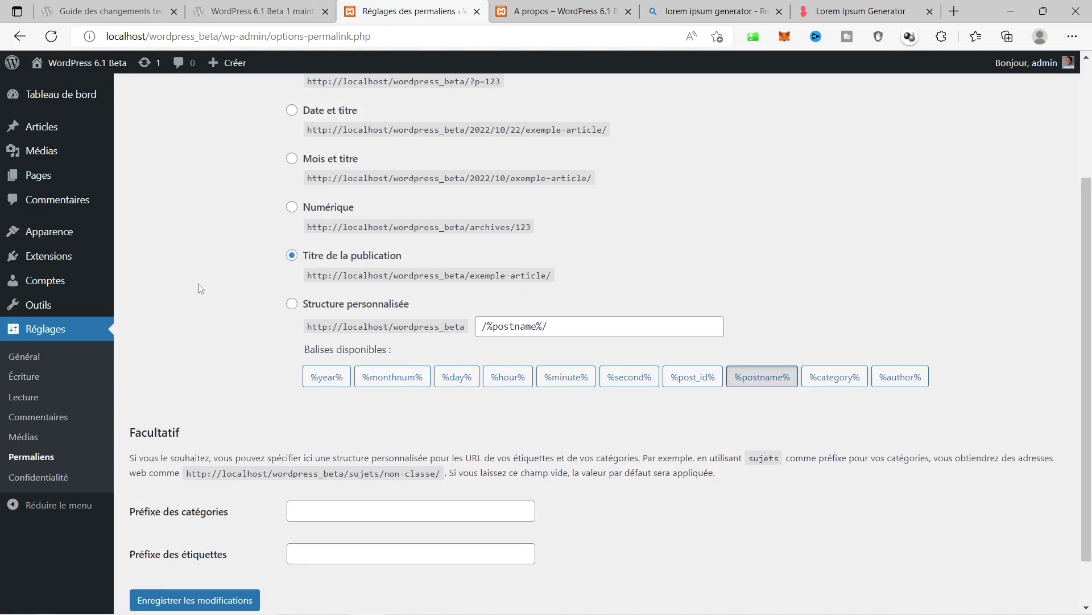
scroll(200, 289, "down", 1)
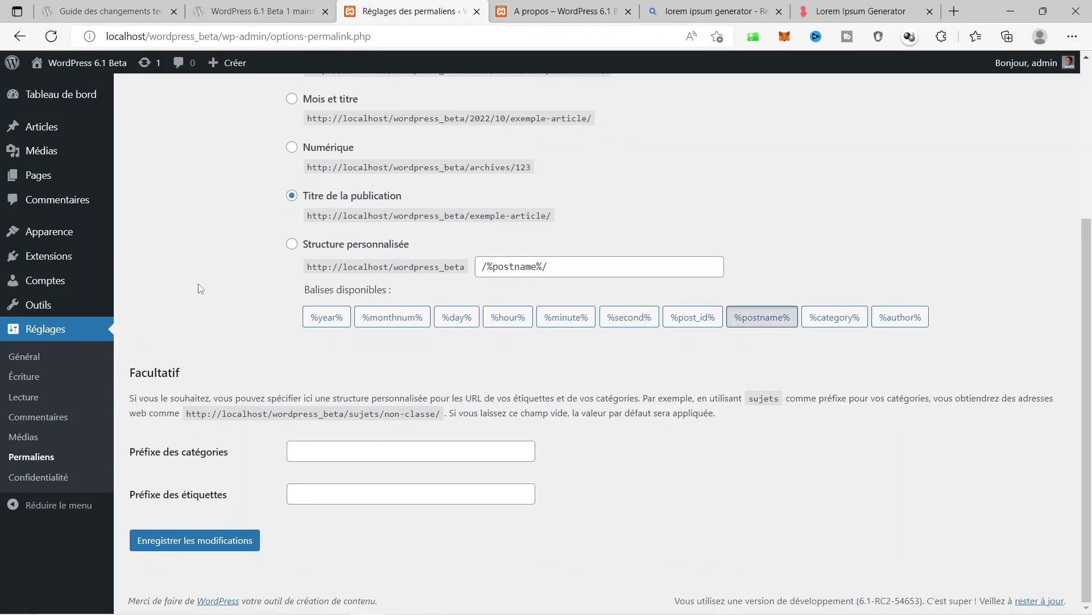
left_click(197, 547)
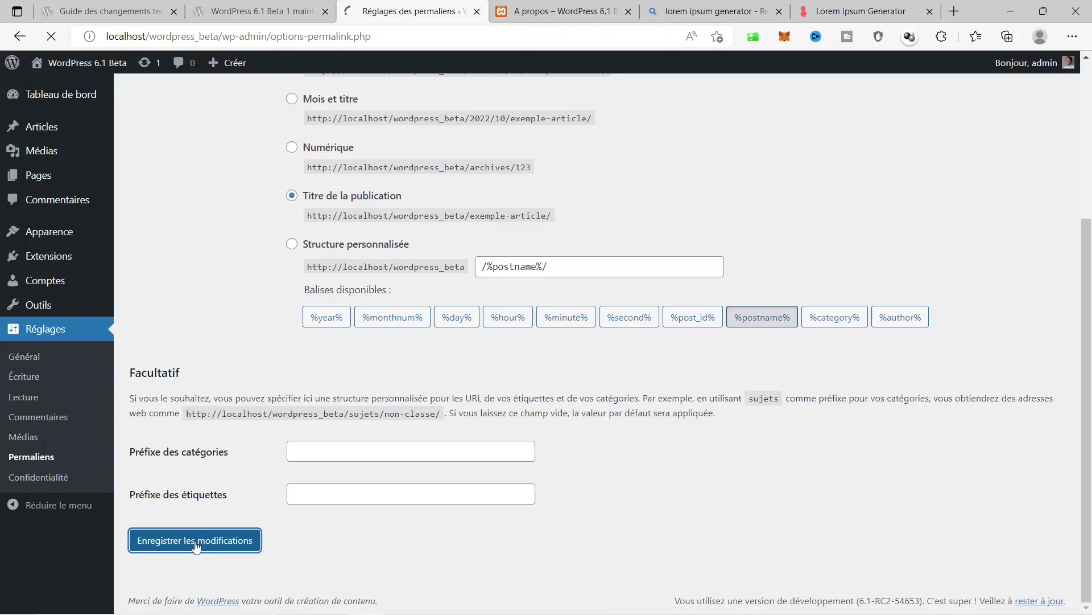
left_click(554, 10)
left_click(926, 123)
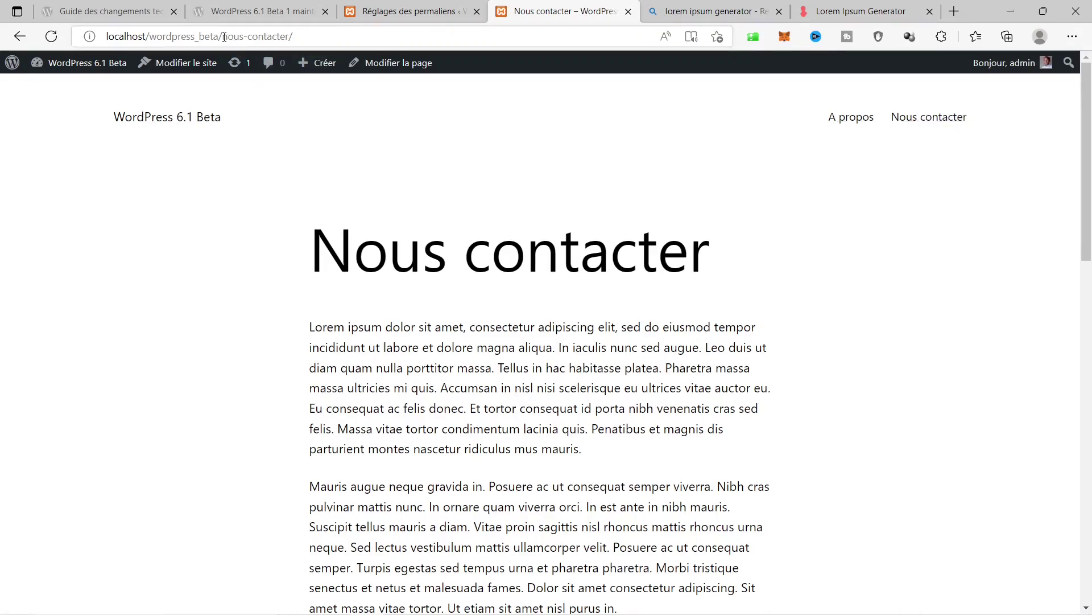
Check the /nous-contacter/ and /a-propos/ slugs in the address bar of each page.
left_click_drag(224, 37, 232, 40)
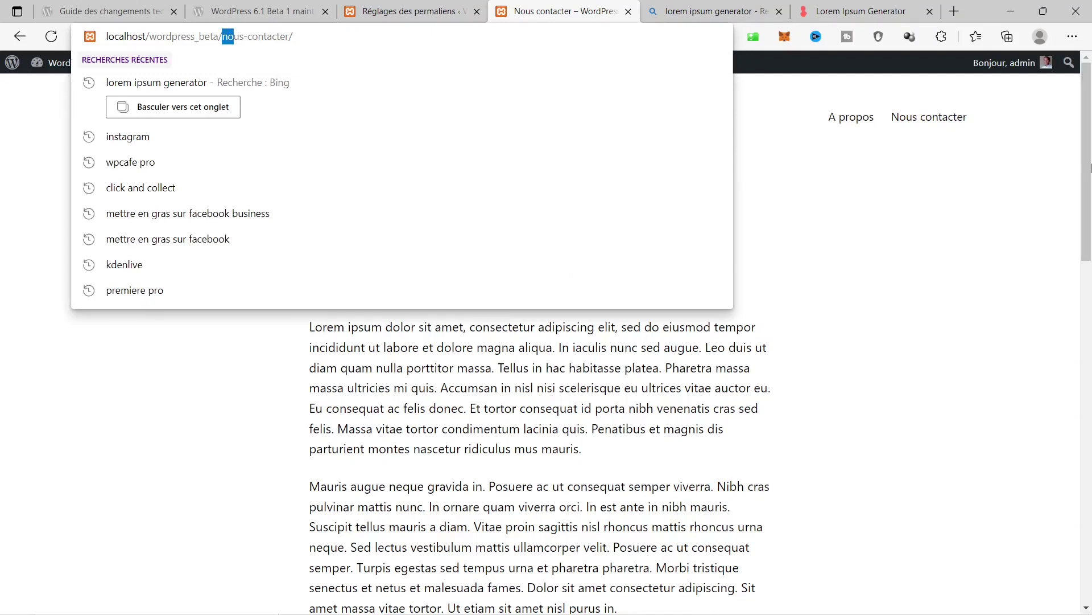
left_click(880, 226)
left_click(847, 122)
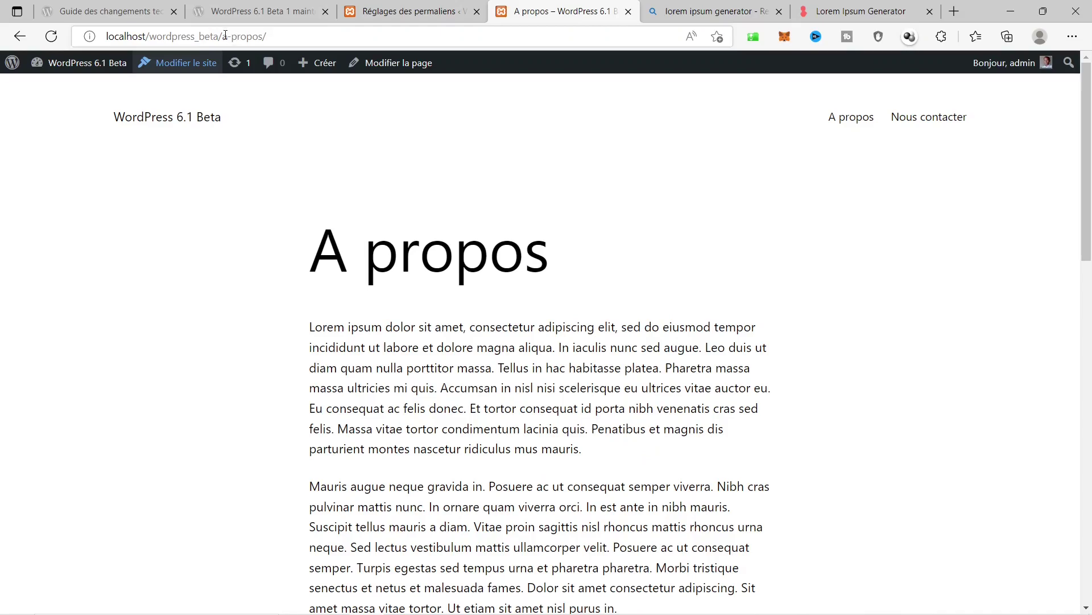
left_click_drag(222, 34, 262, 36)
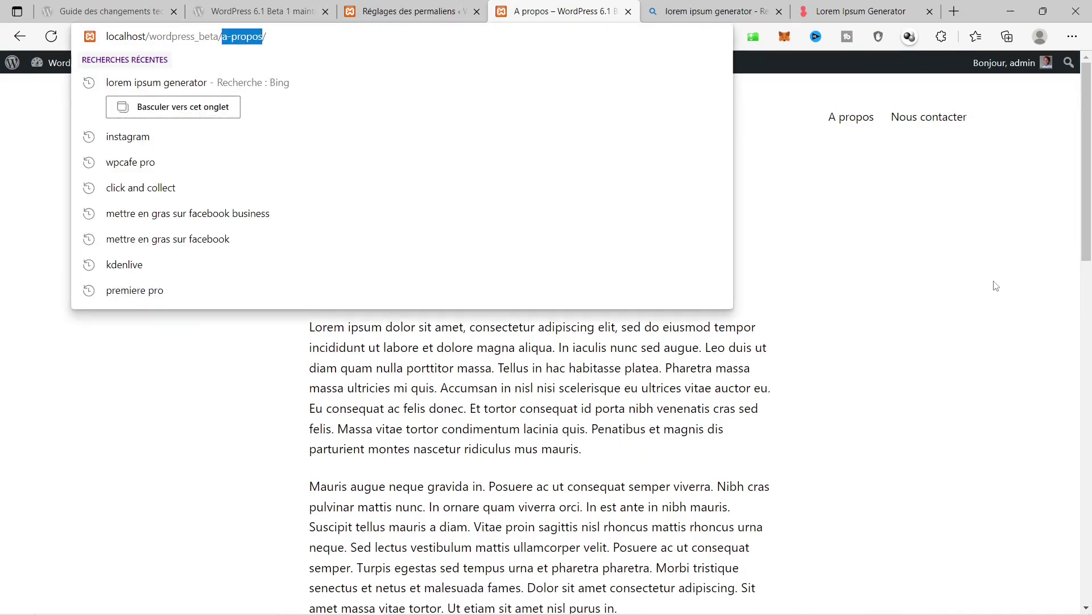
left_click(960, 285)
Copy the footer's site title text, then return to the home page via the site title.
scroll(822, 301, "down", 10)
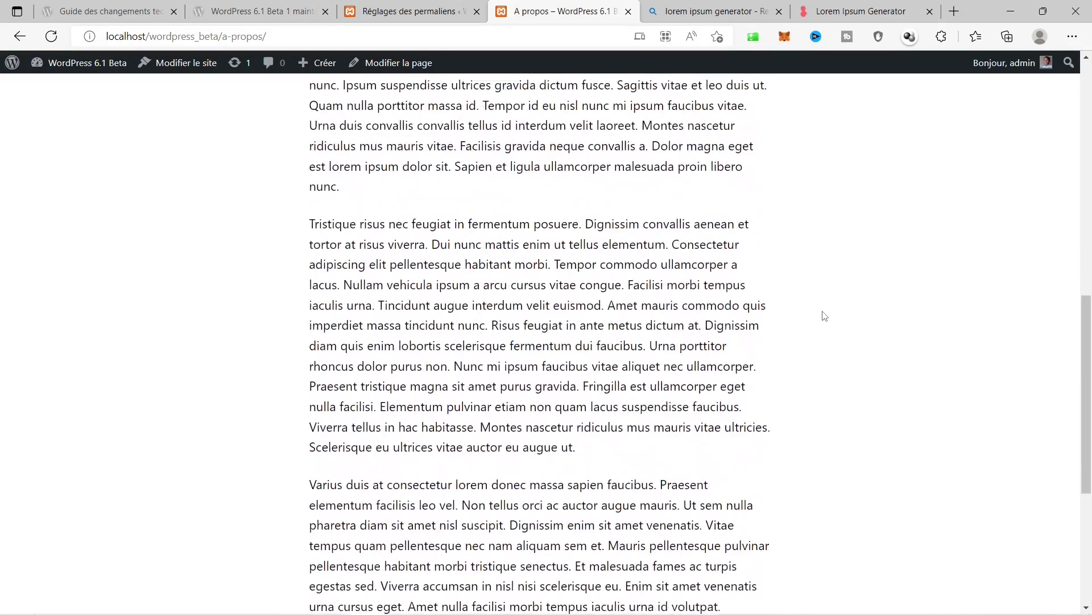
scroll(825, 316, "down", 5)
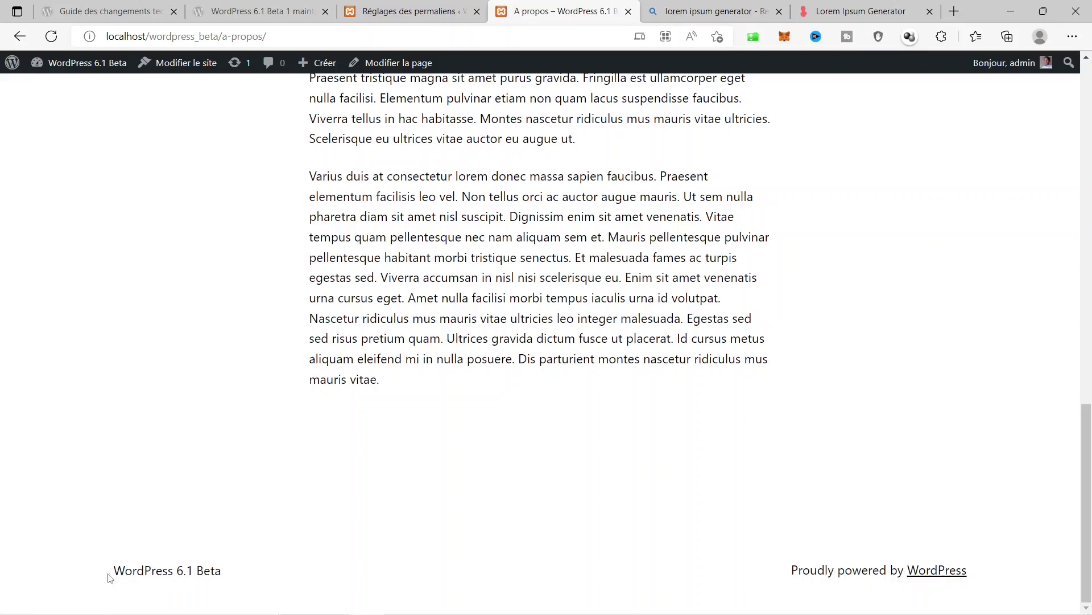
left_click_drag(112, 576, 261, 576)
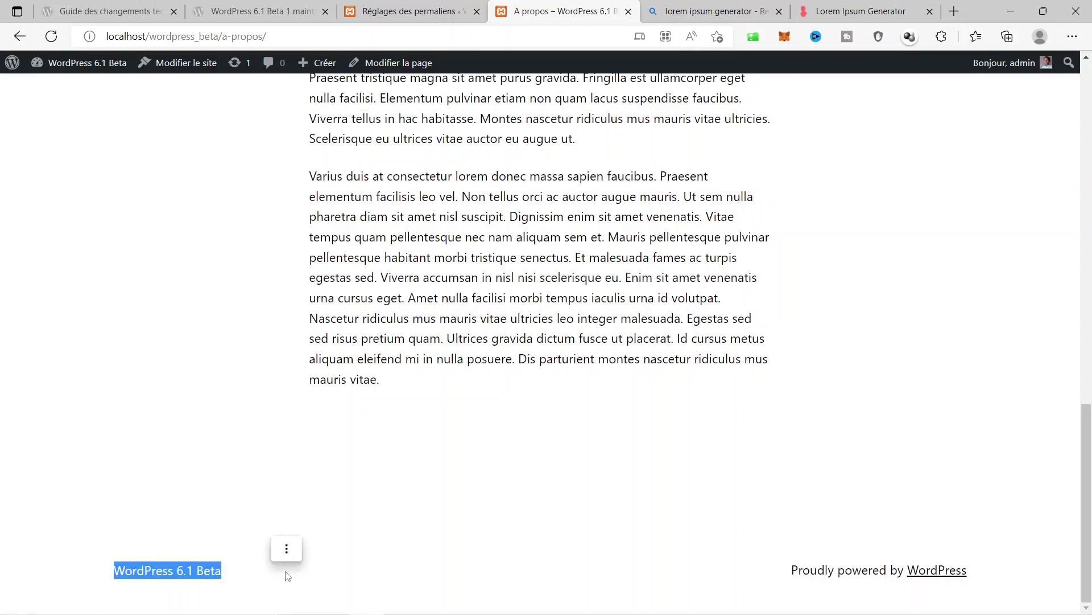
key("ctrl+c")
scroll(677, 567, "up", 5)
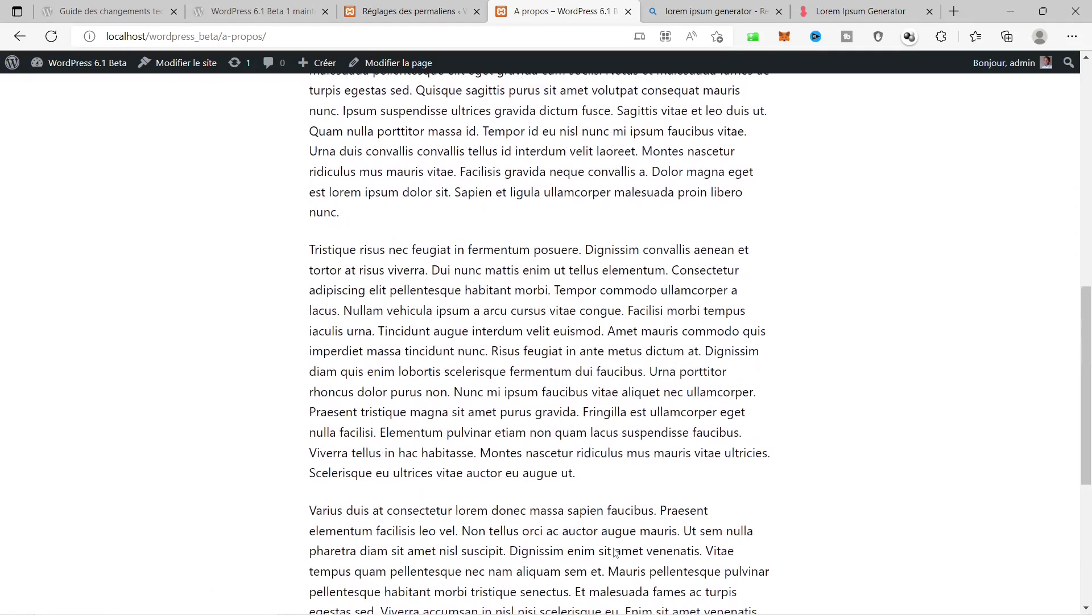
scroll(659, 525, "down", 5)
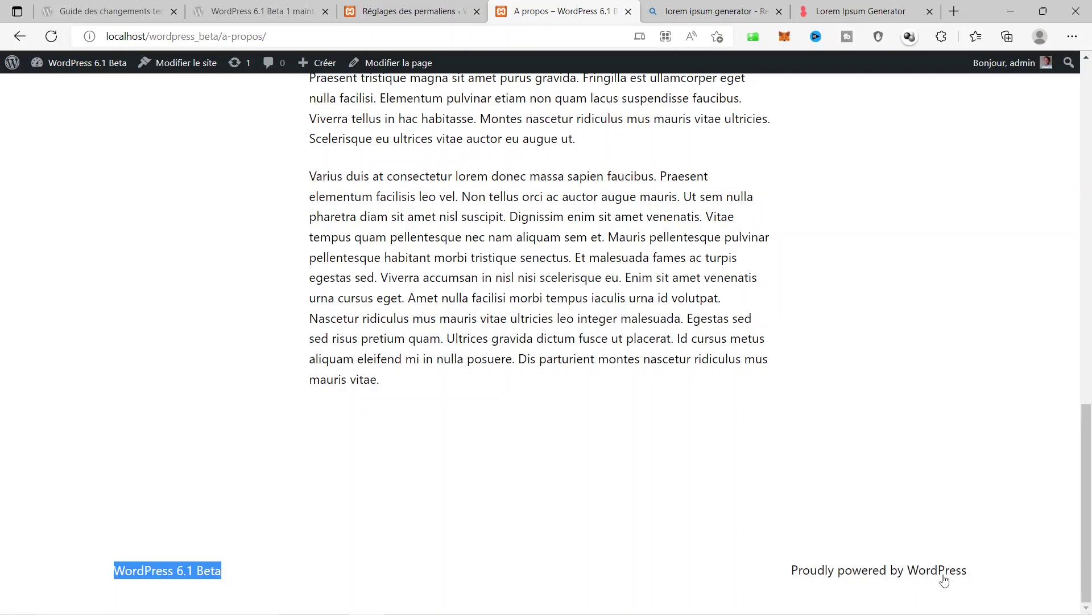
scroll(563, 460, "up", 12)
scroll(564, 460, "up", 3)
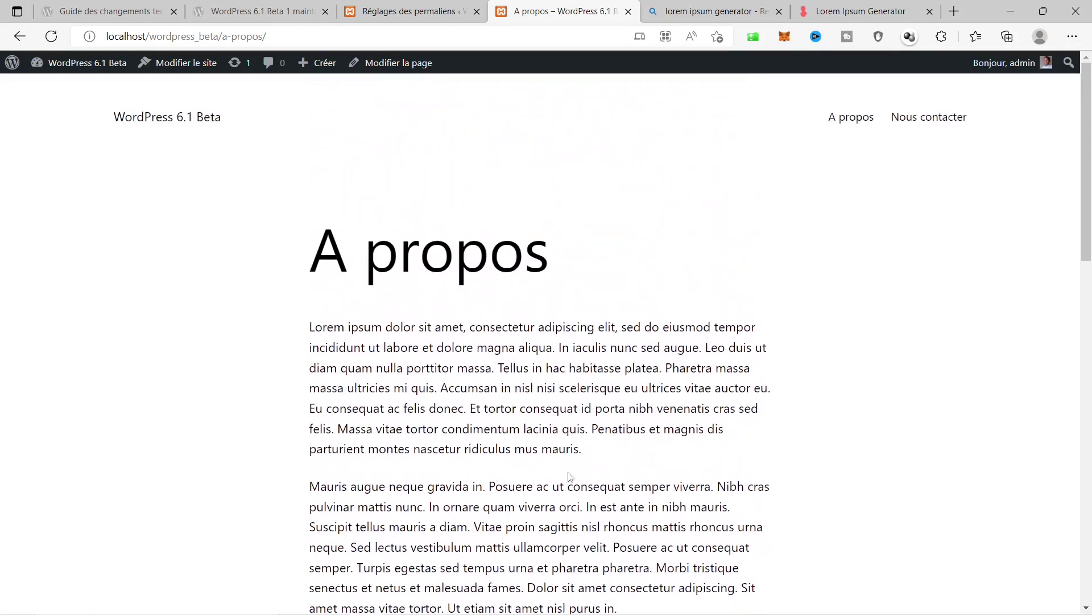
left_click(191, 117)
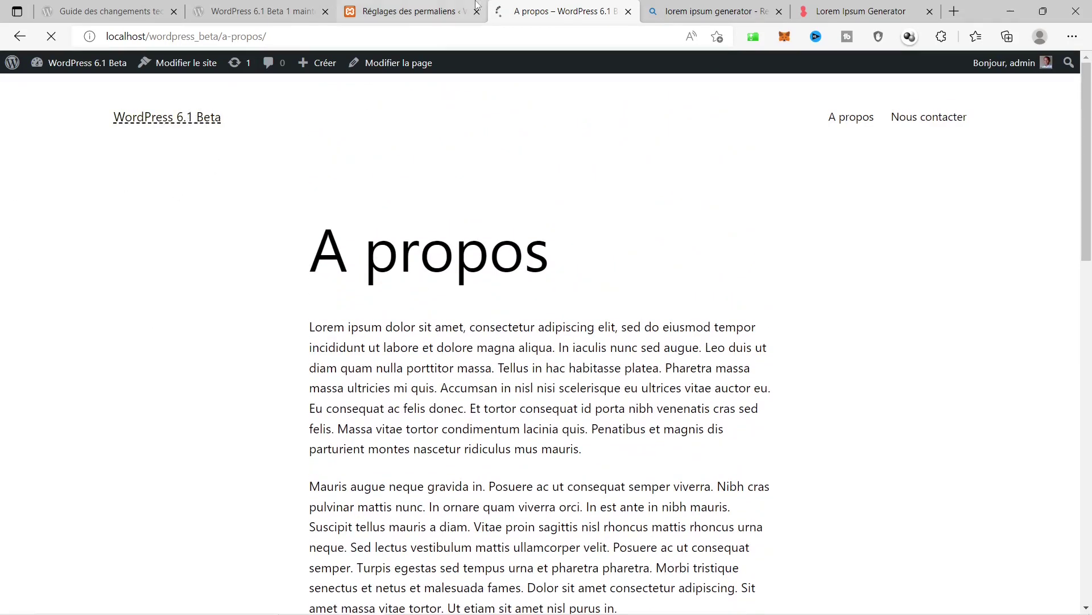
From the permalink settings tab, open Apparence > Éditeur (bêta) on the Accueil template.
left_click(380, 8)
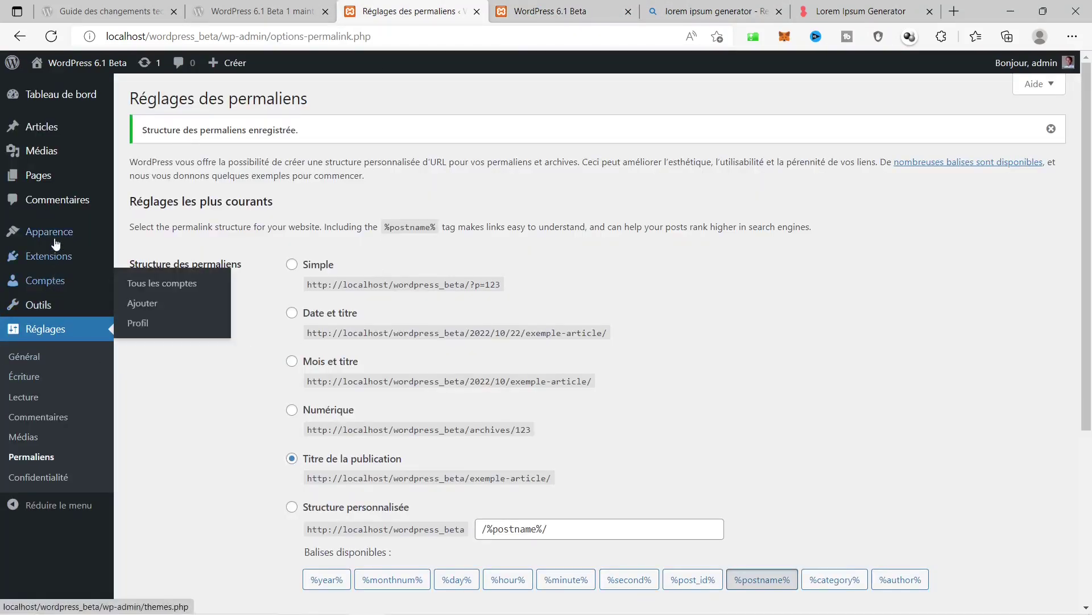
mouse_move(57, 238)
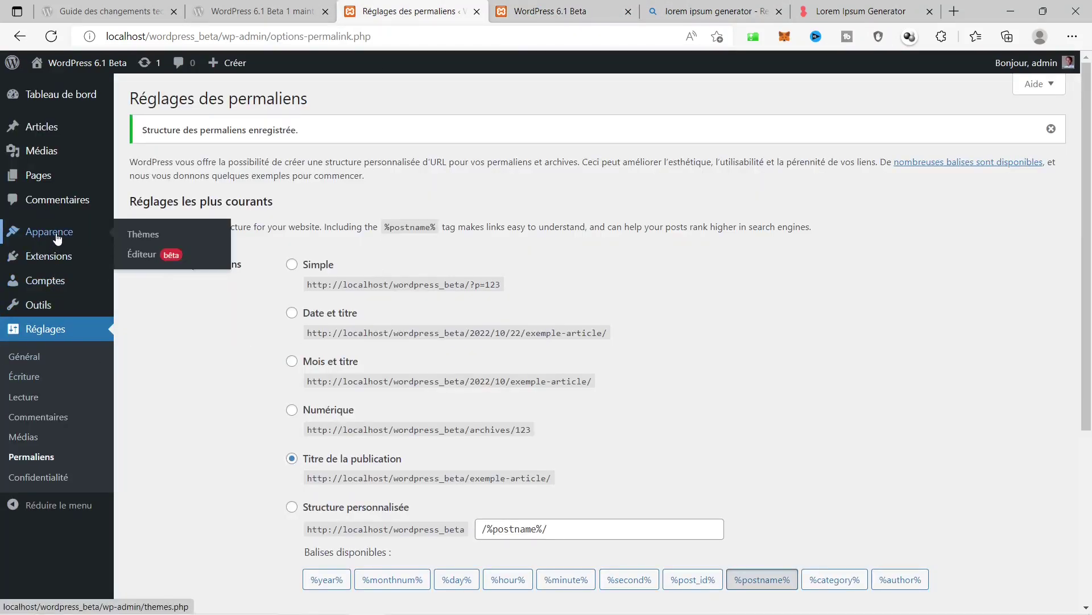
left_click(134, 261)
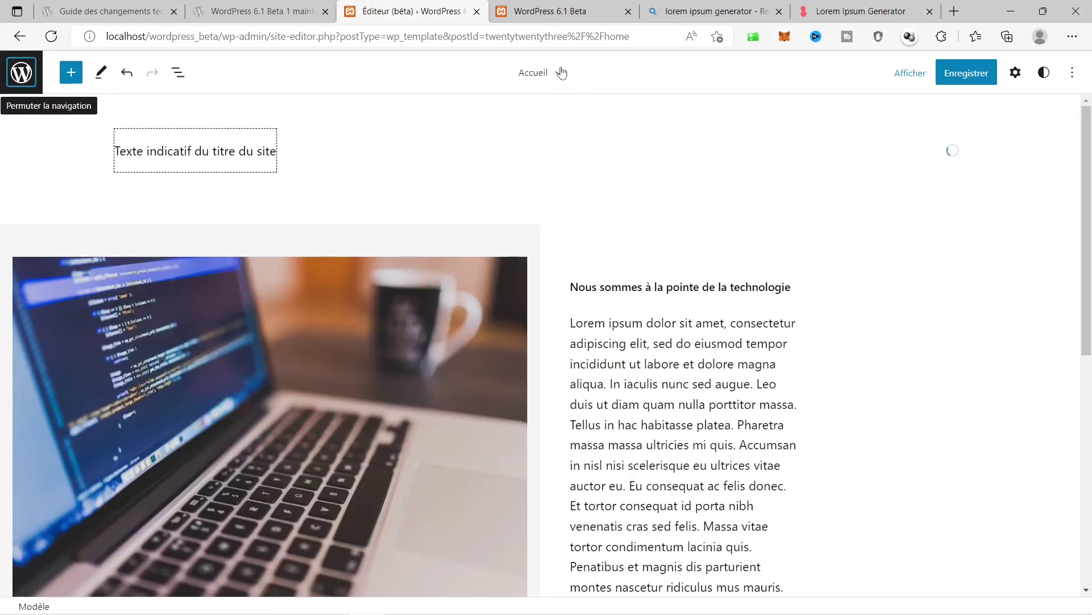
Replace the footer credit with 'Développé par' followed by the developer's name.
left_click(560, 73)
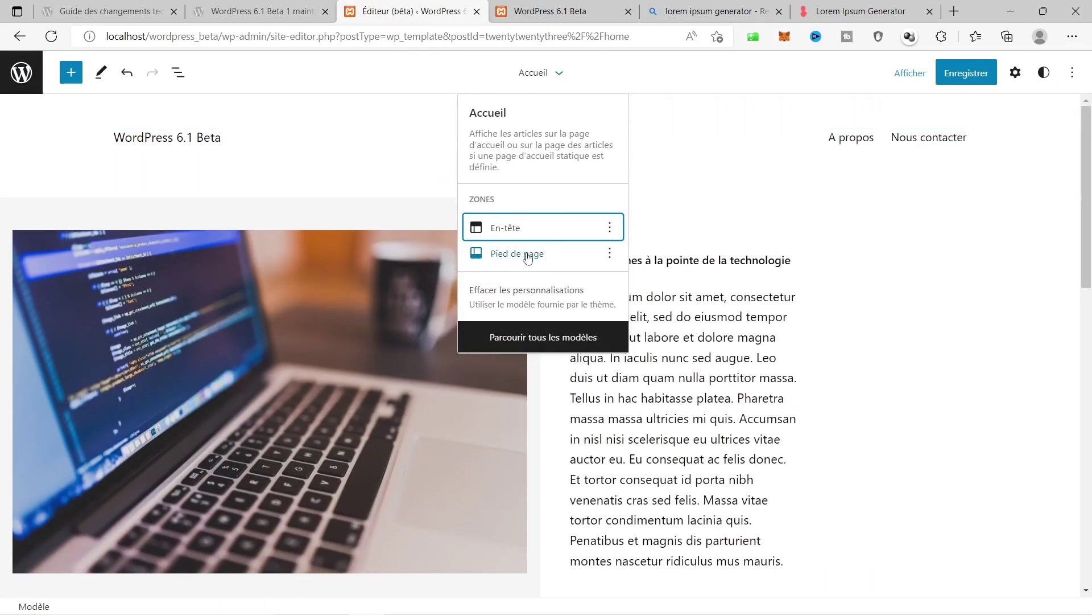
left_click(522, 255)
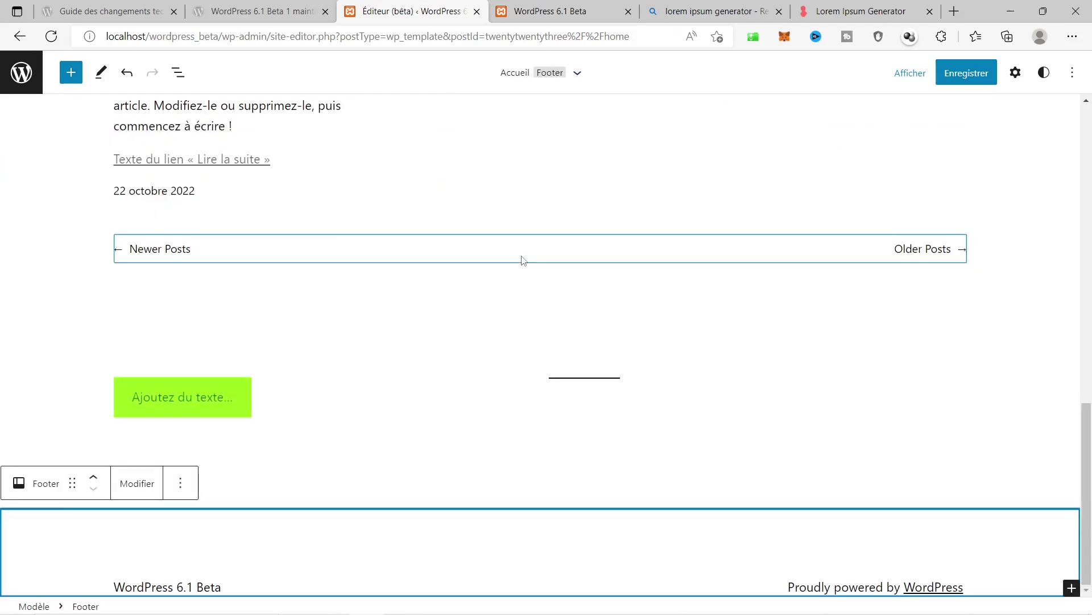
left_click(876, 591)
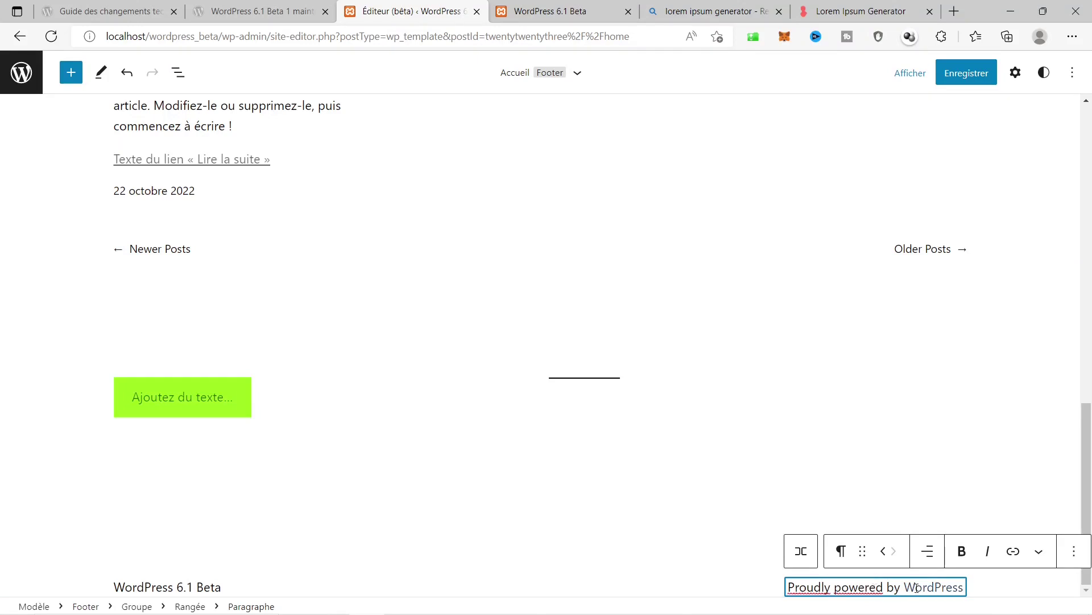
triple_click(871, 587)
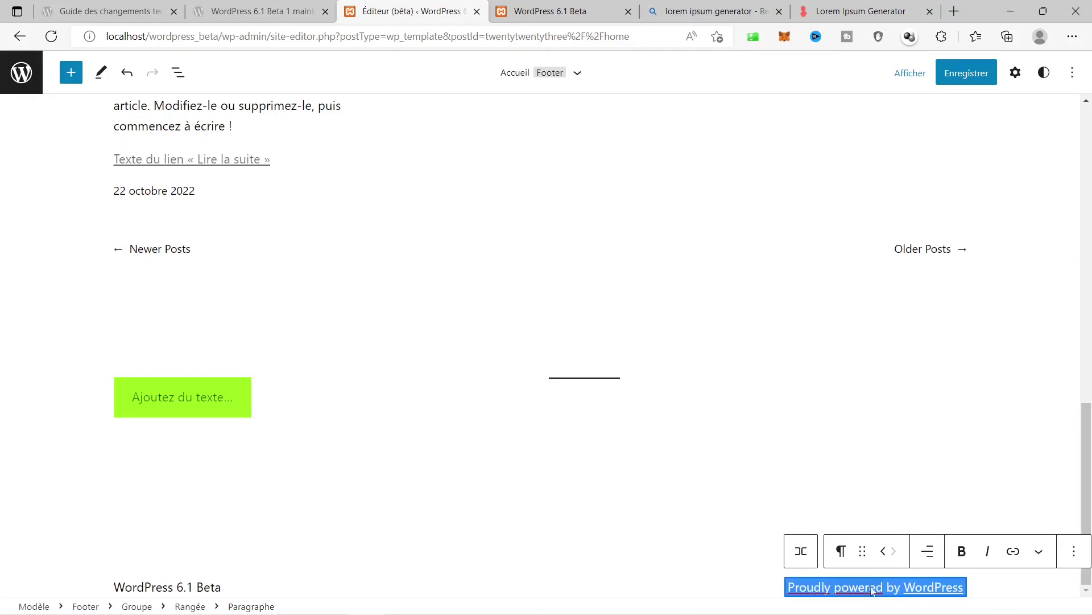
type("Déve")
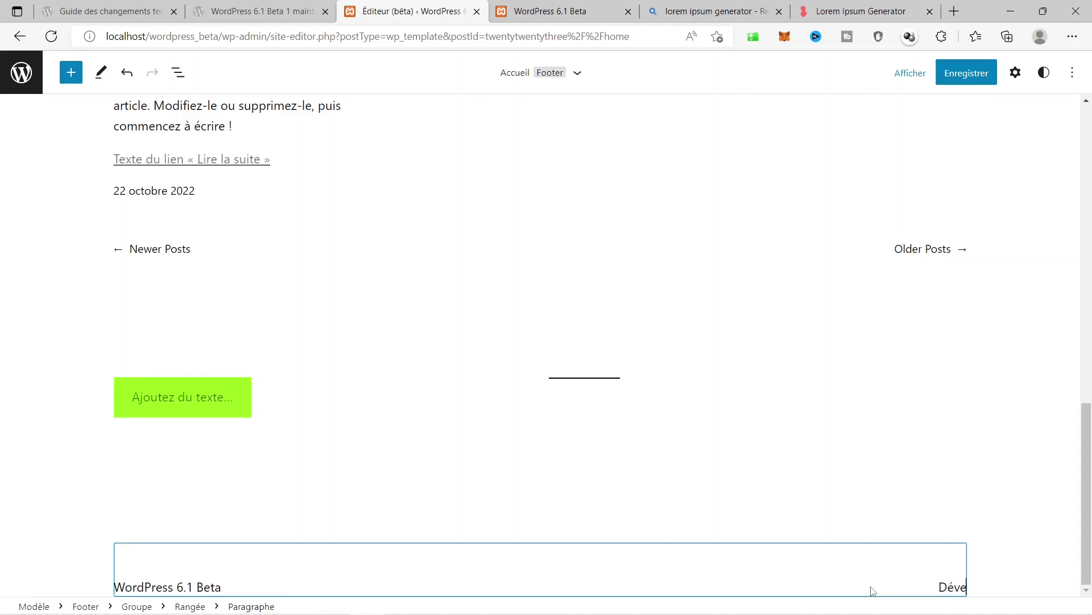
type("loppé par Jean-")
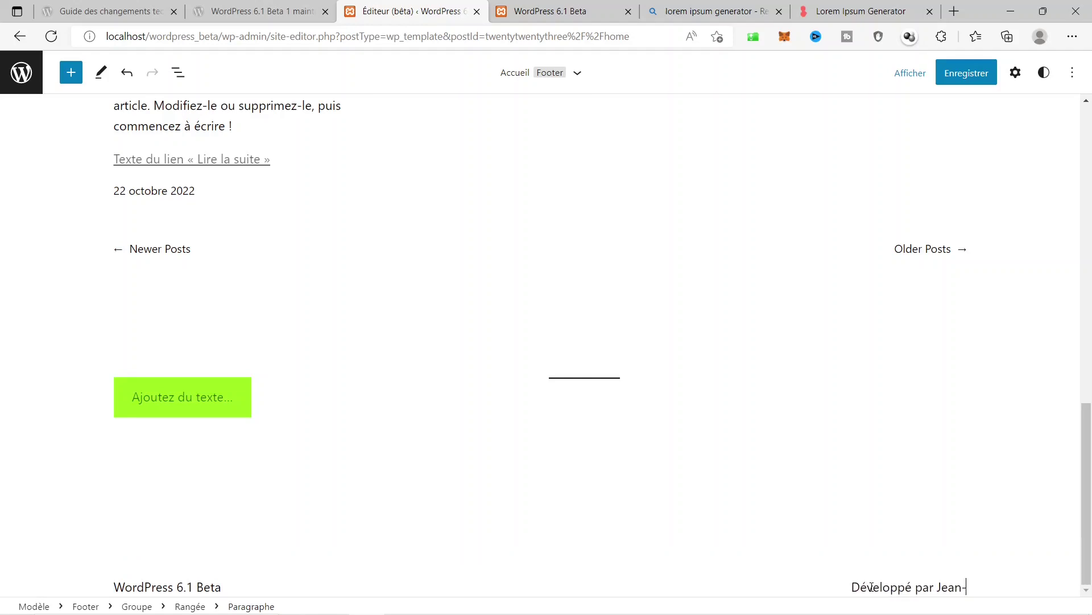
type("Luc DOH")
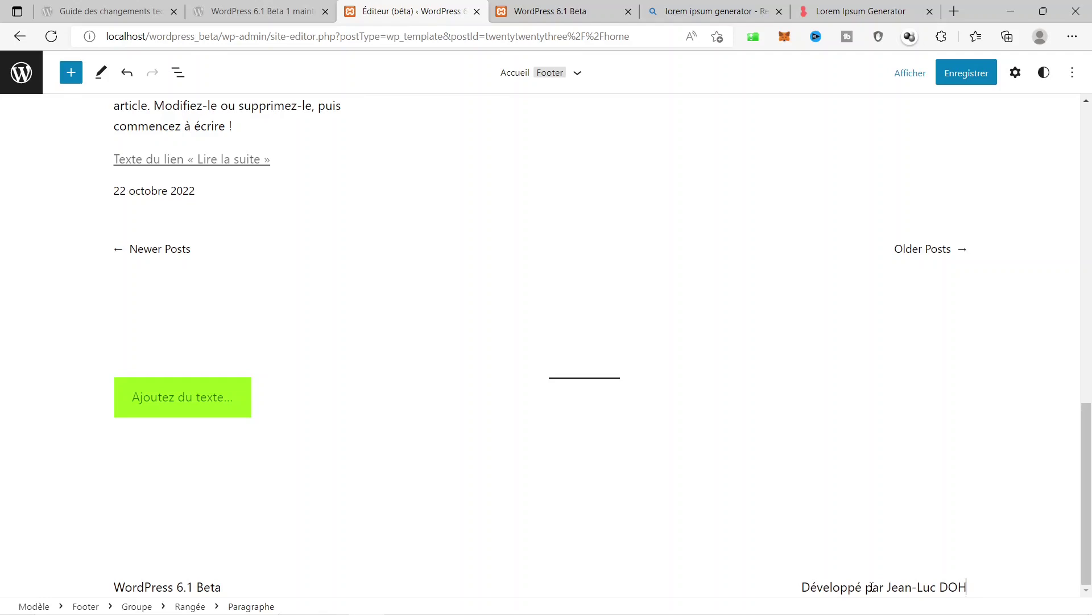
Save the template and footer changes.
left_click(960, 74)
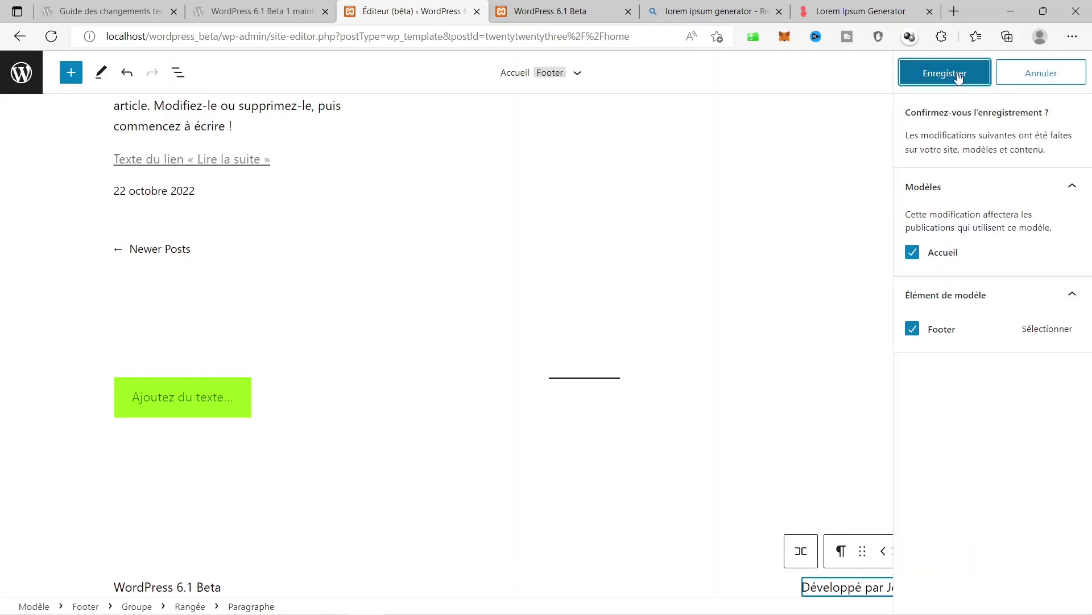
left_click(959, 77)
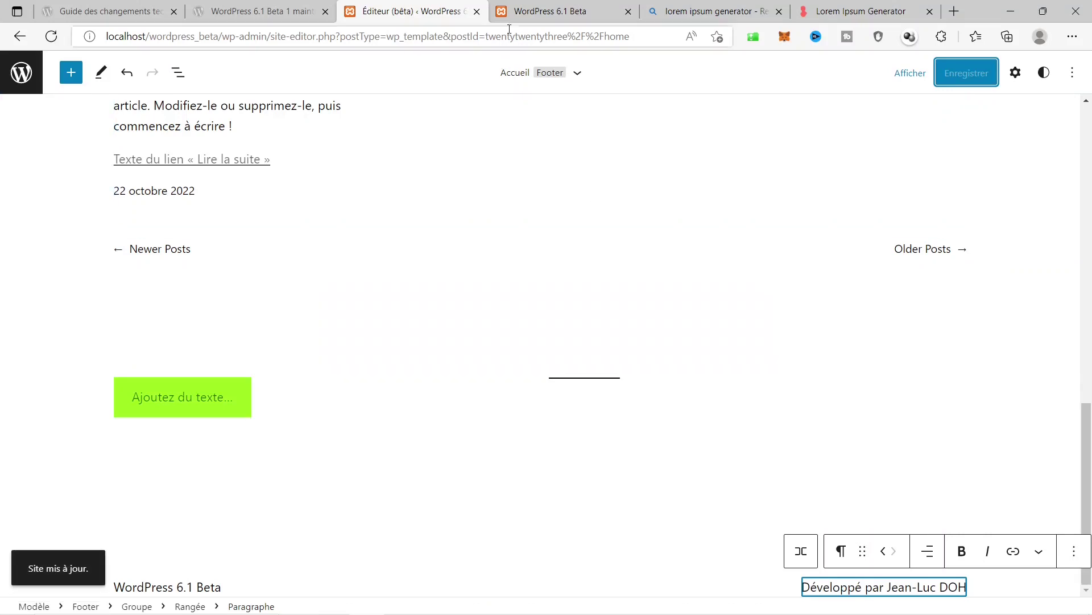
left_click(534, 4)
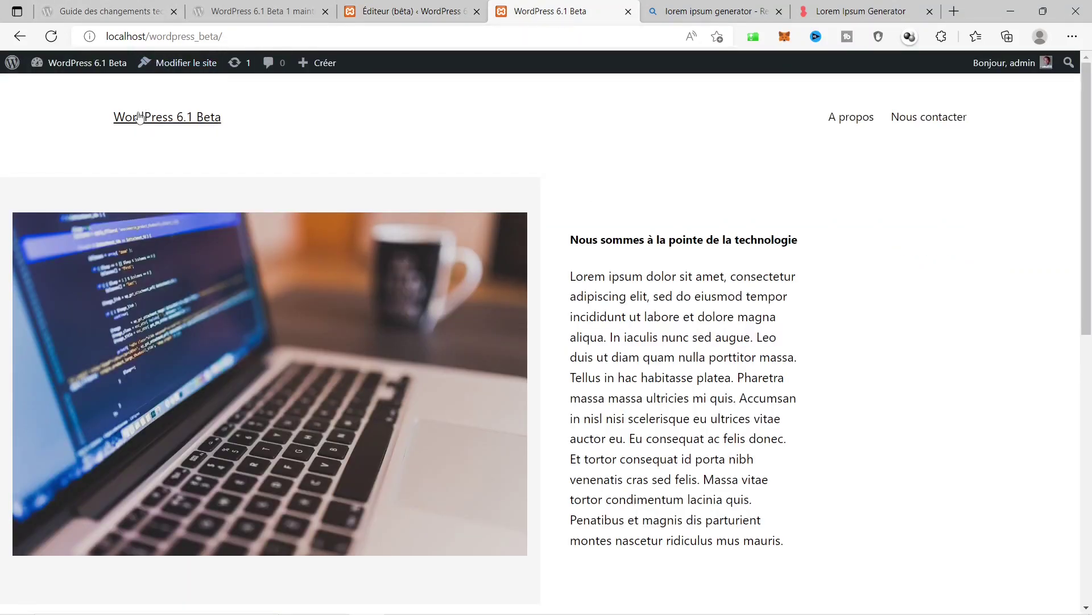
Reload the live home page and scroll down to see the 'Développé par' footer credit.
left_click(52, 37)
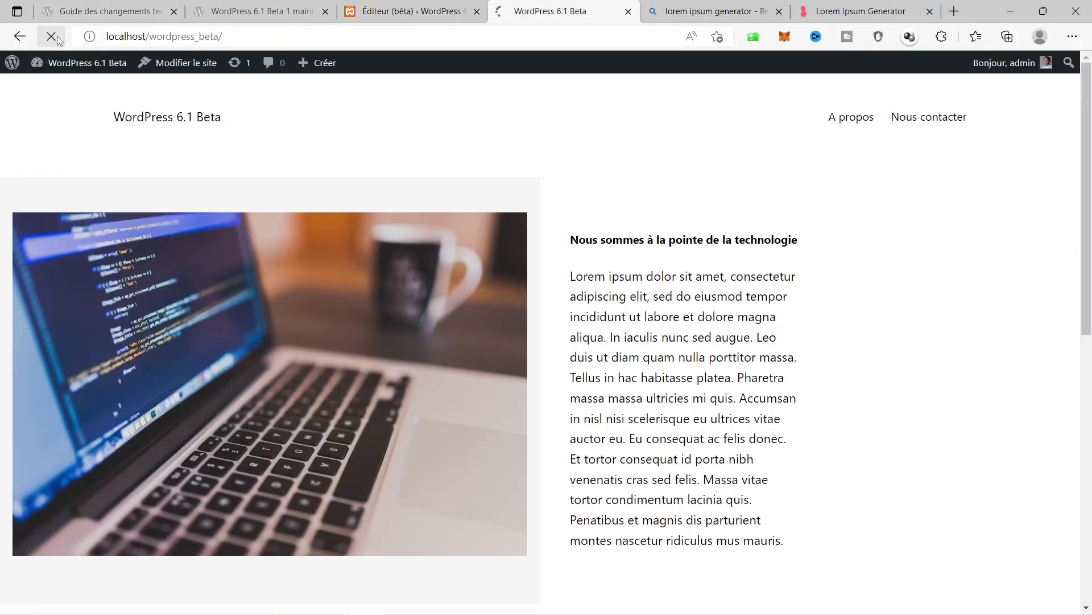
scroll(648, 353, "down", 10)
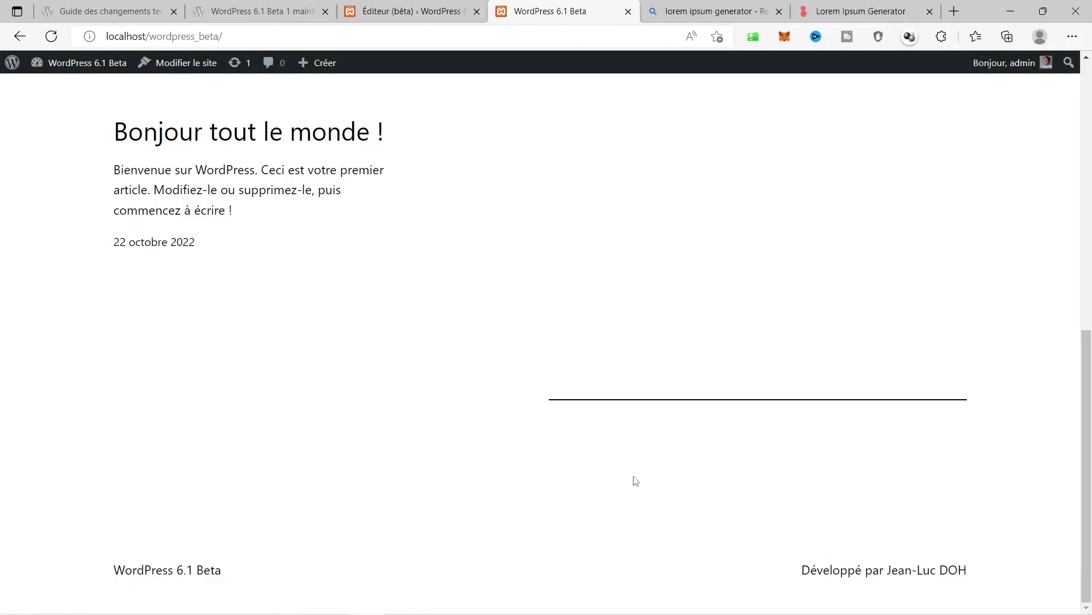
scroll(635, 481, "up", 7)
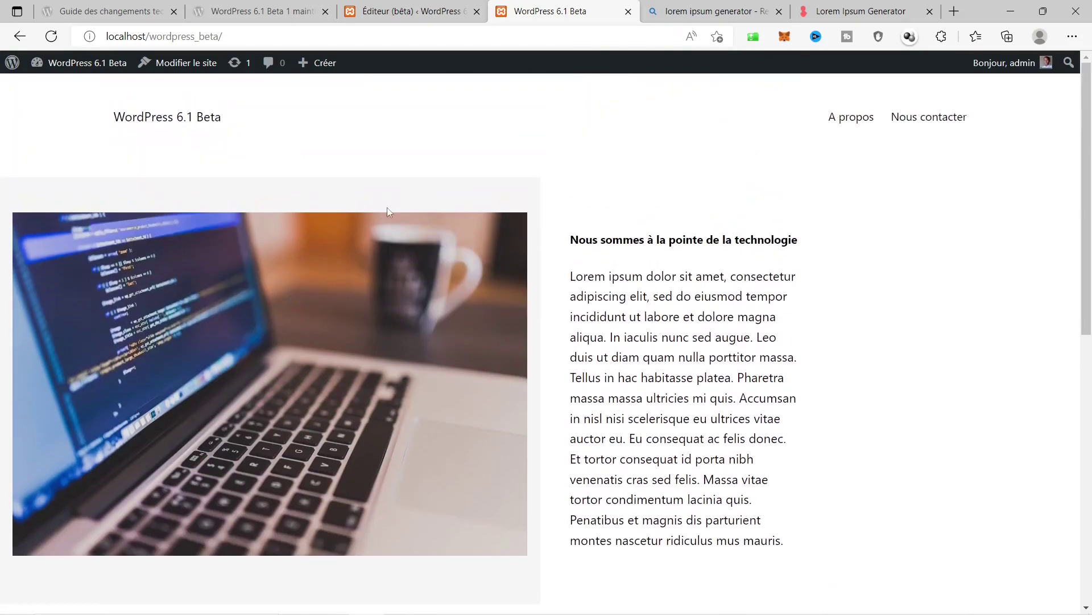
Glance back at the site editor, then recheck the footer credit on the live home page.
left_click(407, 11)
scroll(719, 345, "up", 4)
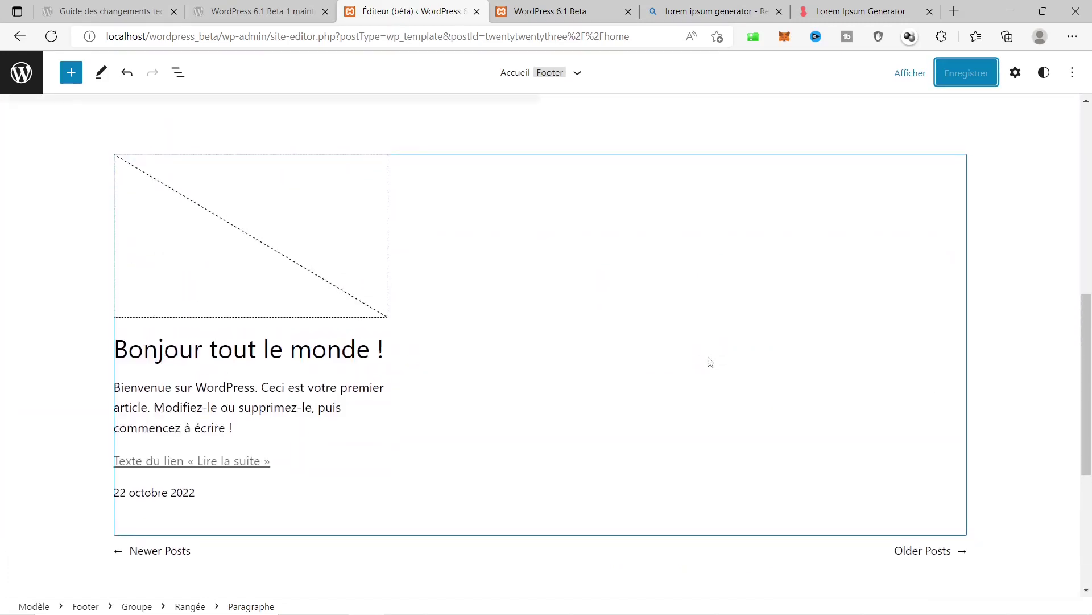
scroll(714, 364, "down", 4)
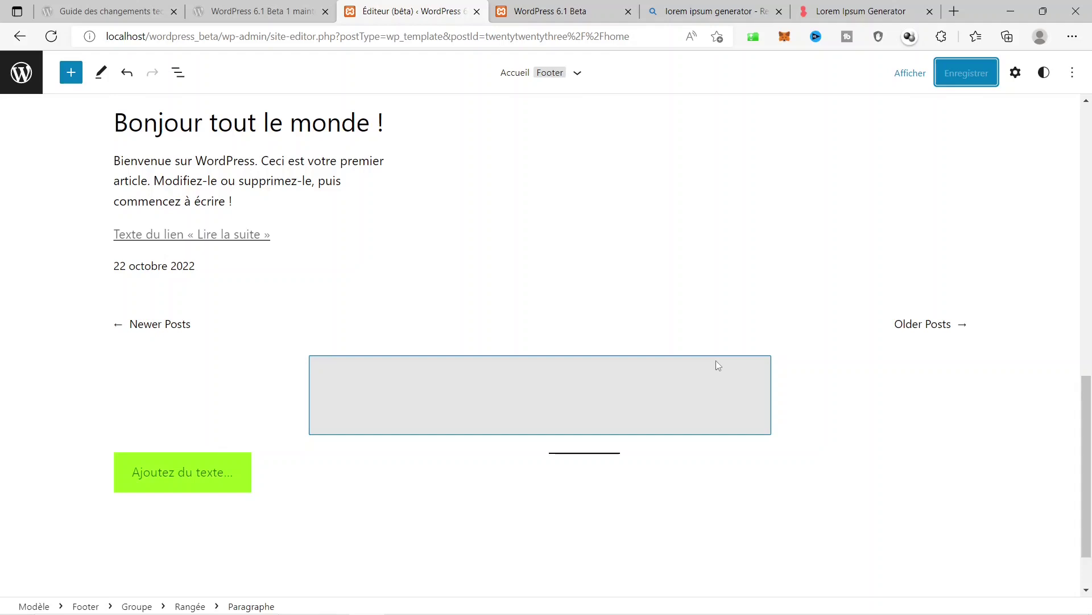
left_click(563, 12)
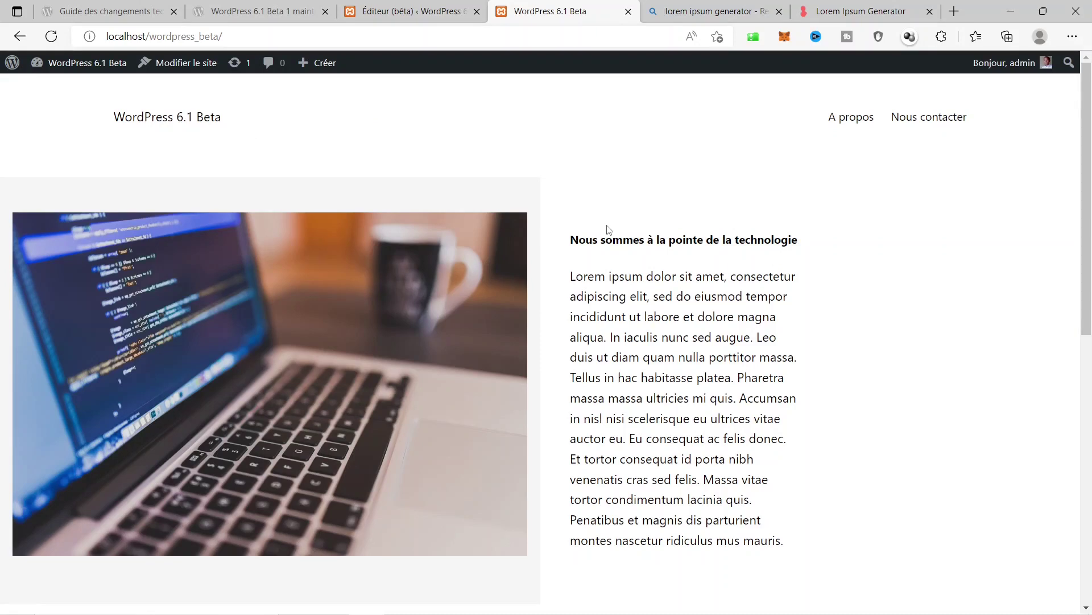
scroll(608, 230, "down", 3)
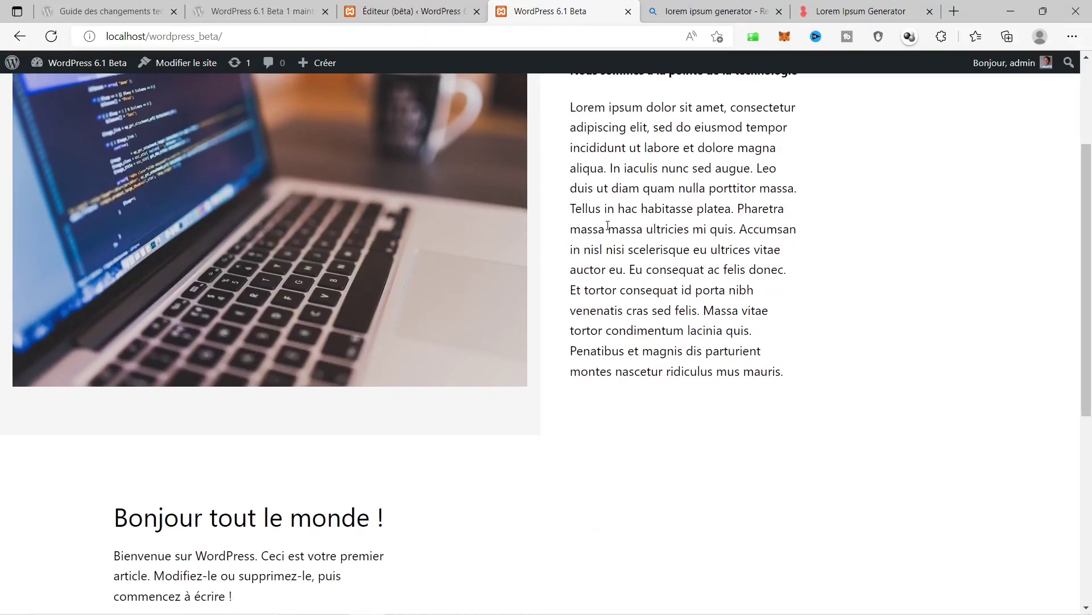
scroll(608, 226, "down", 4)
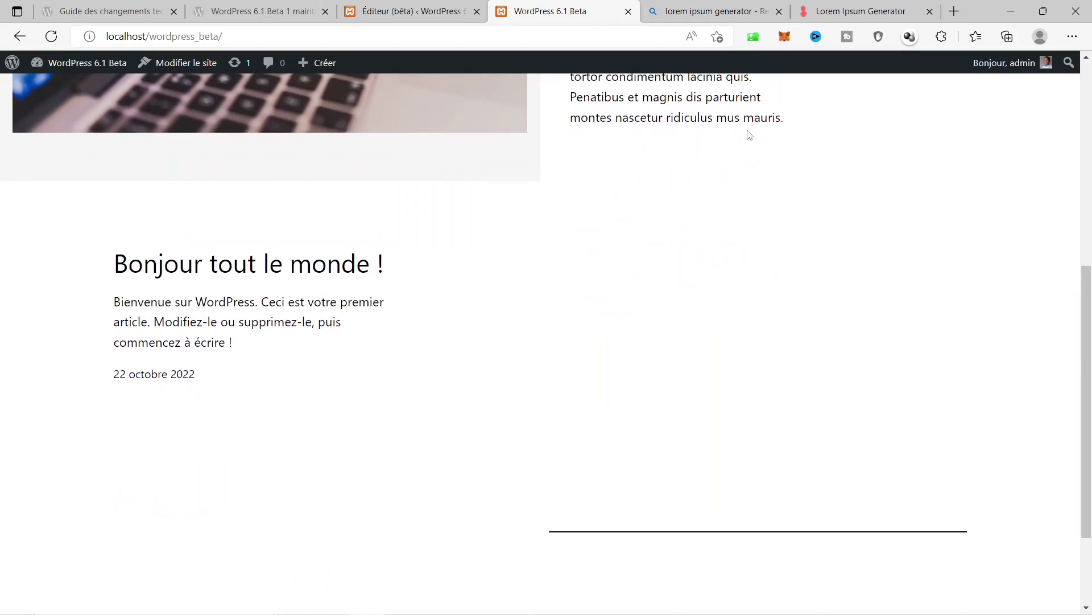
scroll(748, 175, "down", 2)
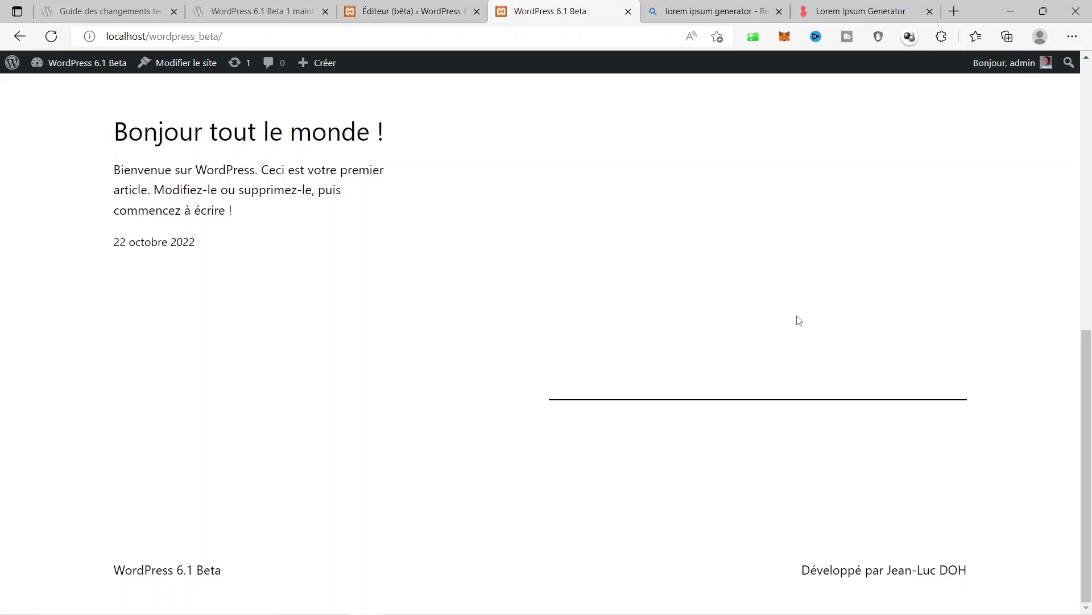
scroll(799, 320, "up", 7)
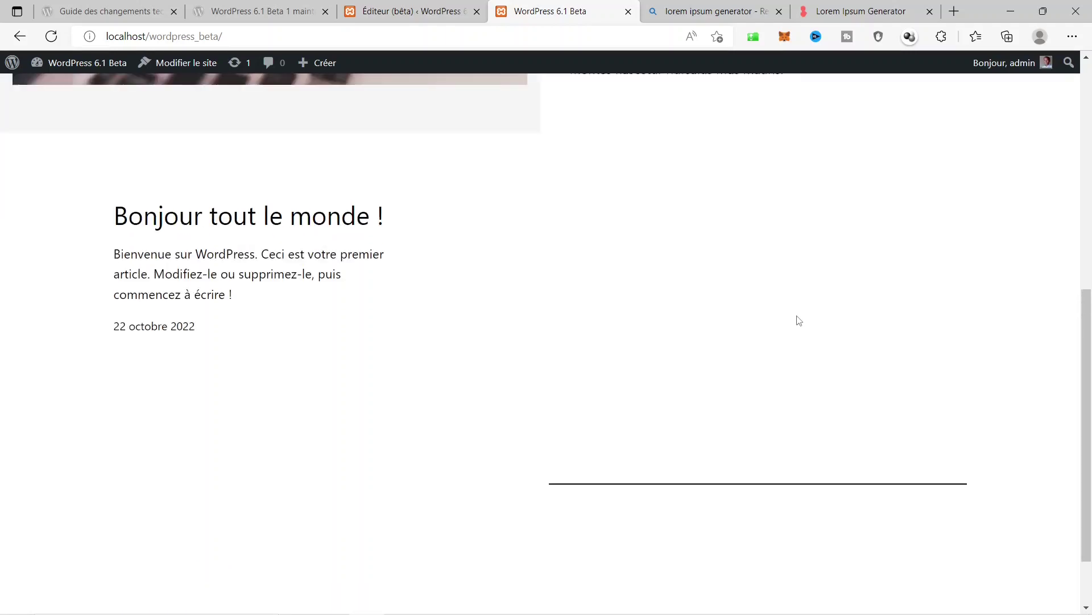